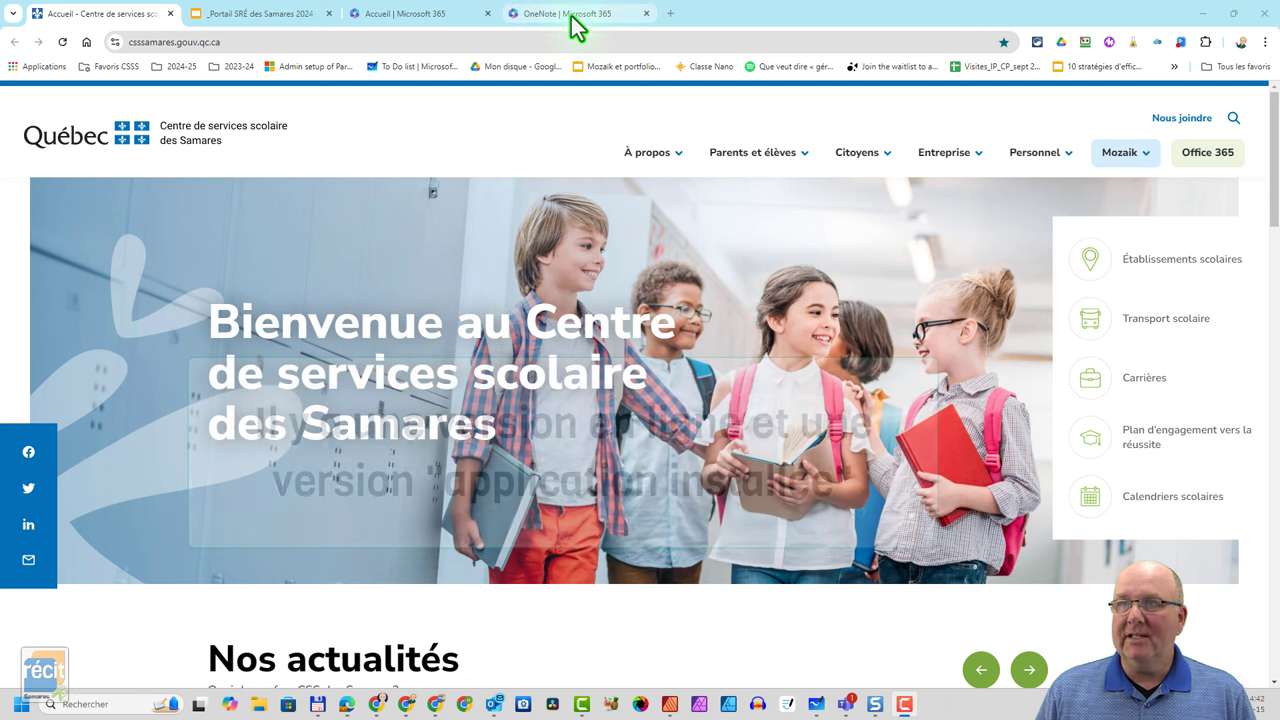
# From the Microsoft 365 app launcher, open OneNote in a new tab to show its notebook list
pyautogui.click(438, 22)
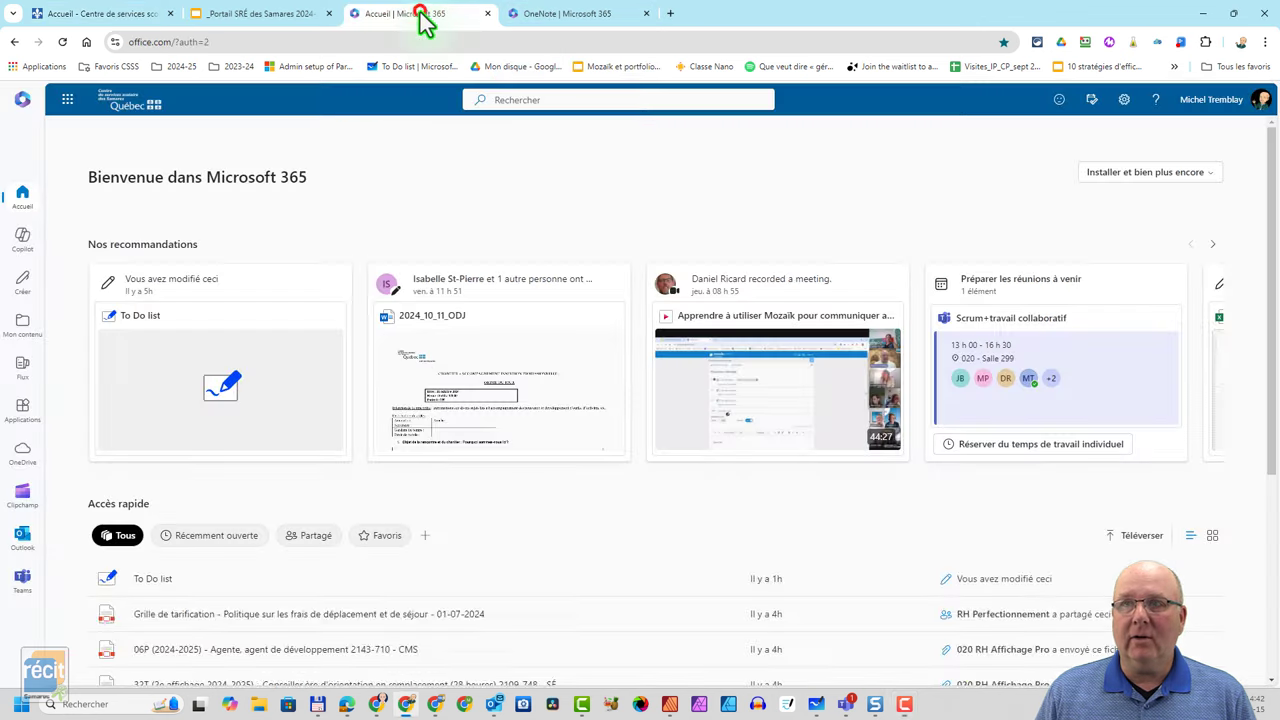
pyautogui.click(67, 99)
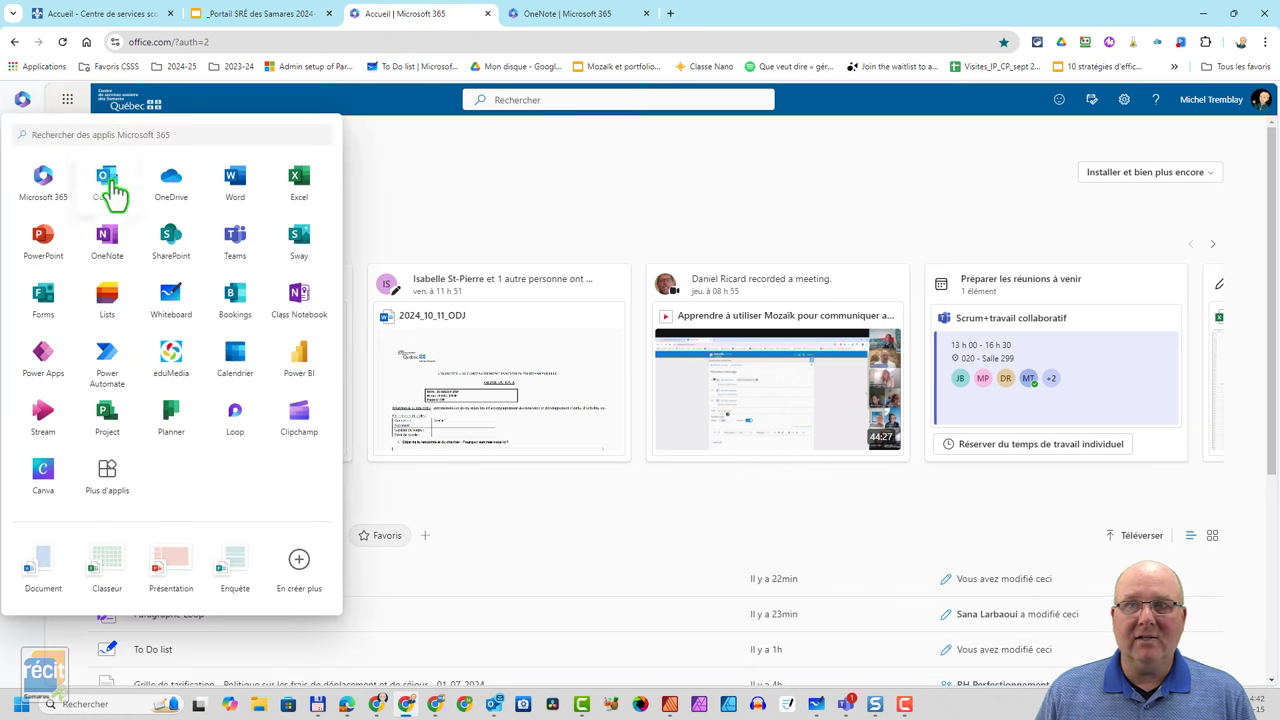
pyautogui.rightClick(108, 248)
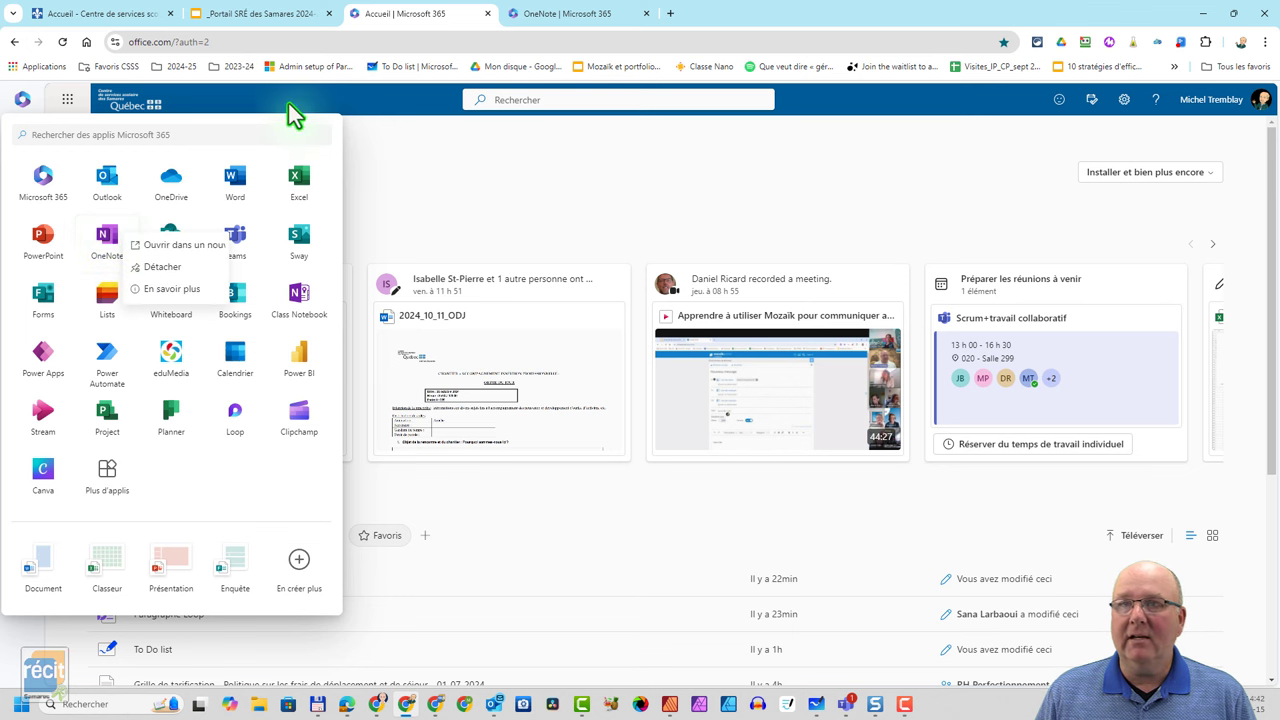
pyautogui.click(560, 15)
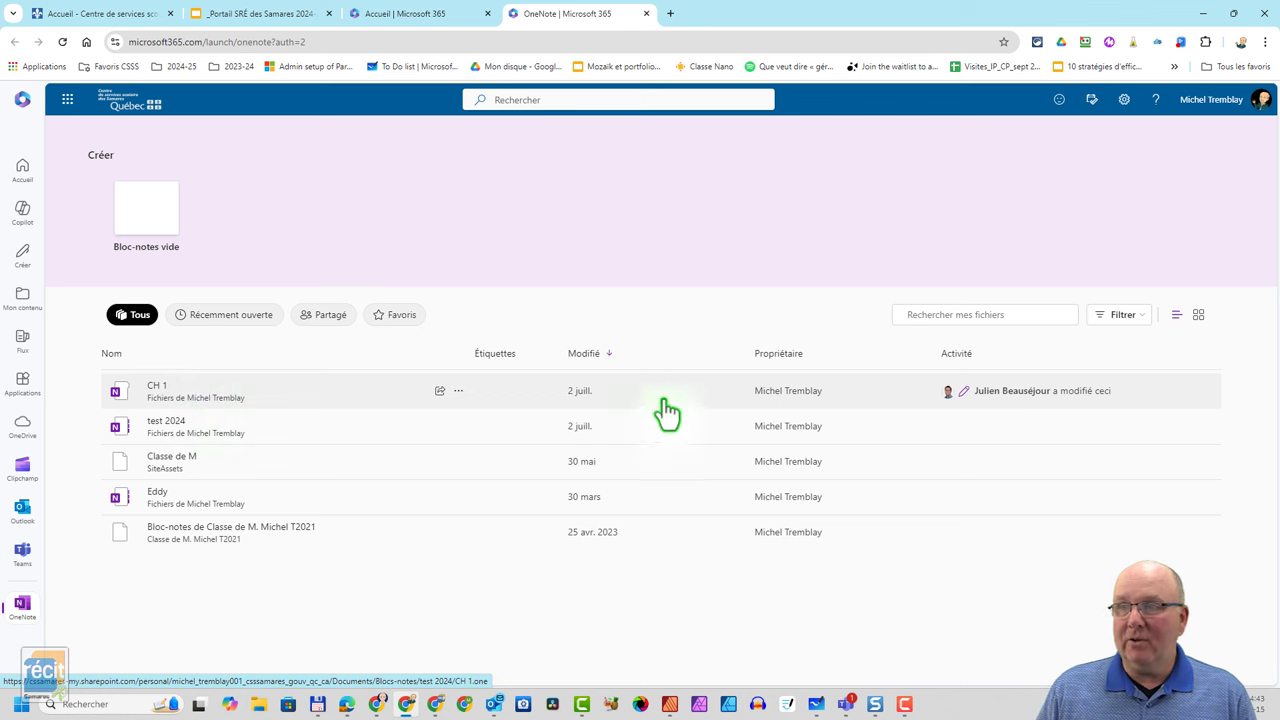
# Open the CH 1 notebook from the OneNote notebook list
pyautogui.click(164, 390)
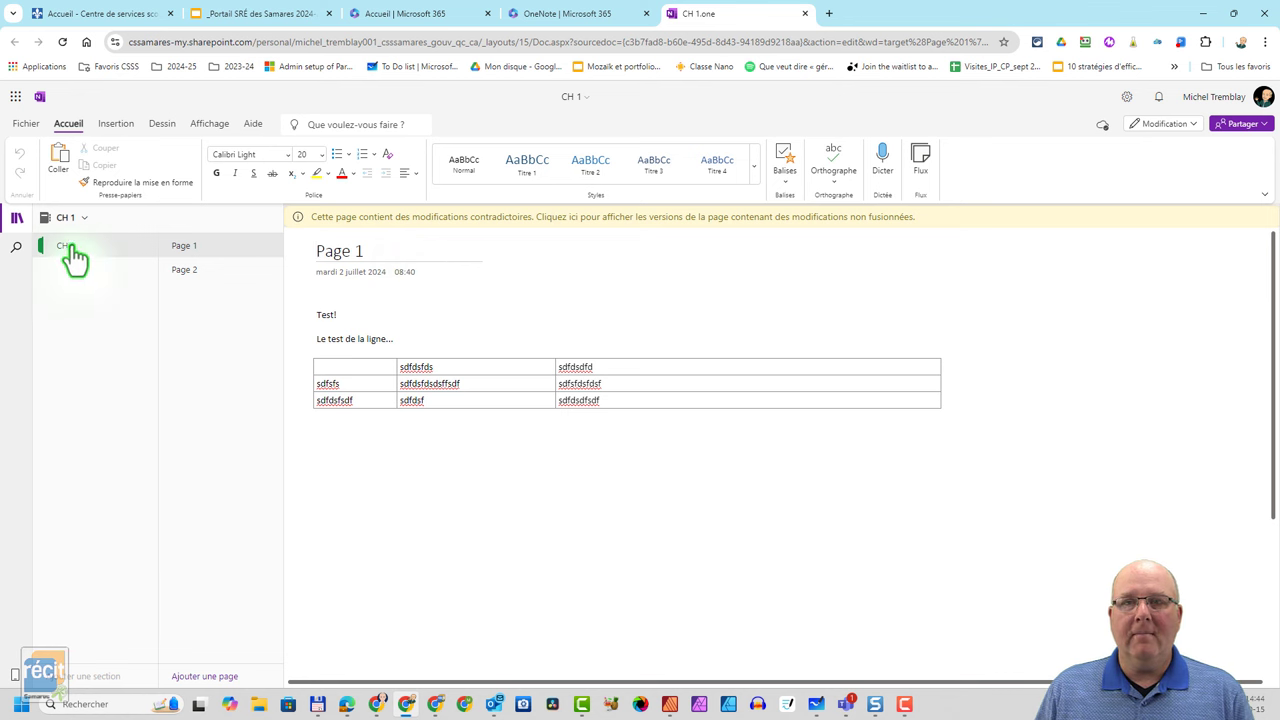
# Nest Page 2 under Page 1 with Créer une sous-page and retitle it 'Page 1.1'
pyautogui.rightClick(192, 282)
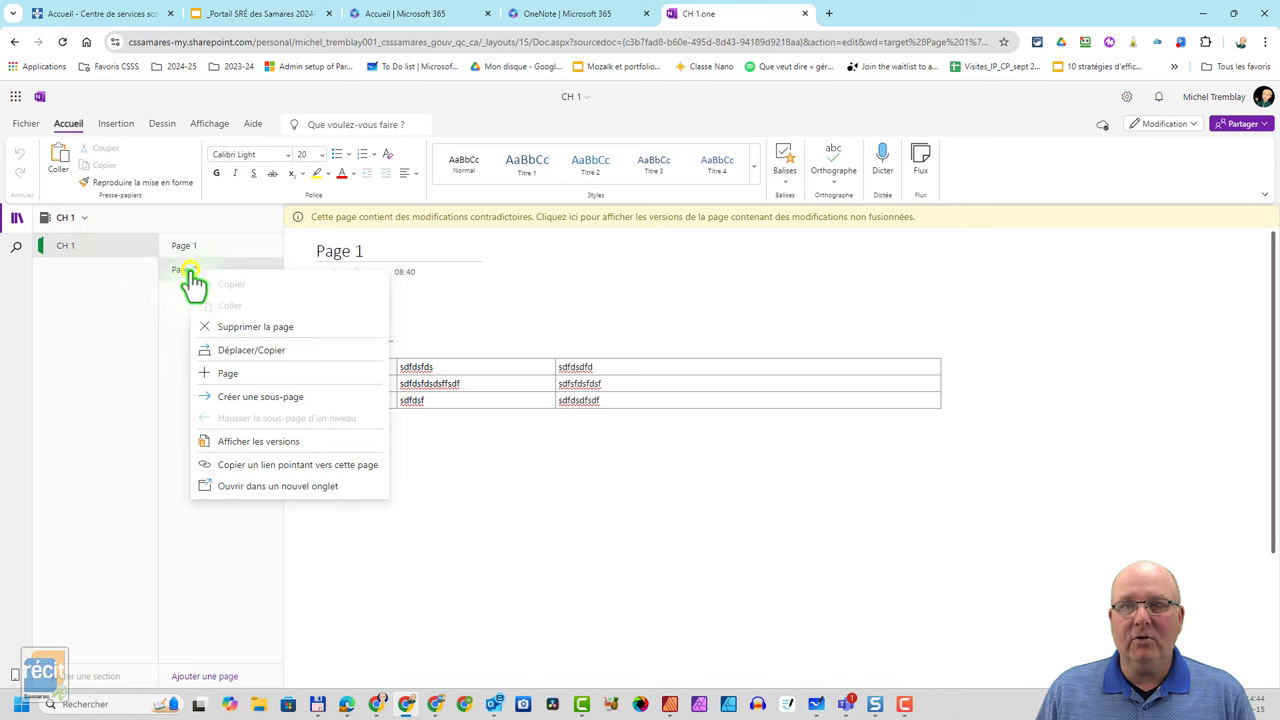
pyautogui.click(246, 397)
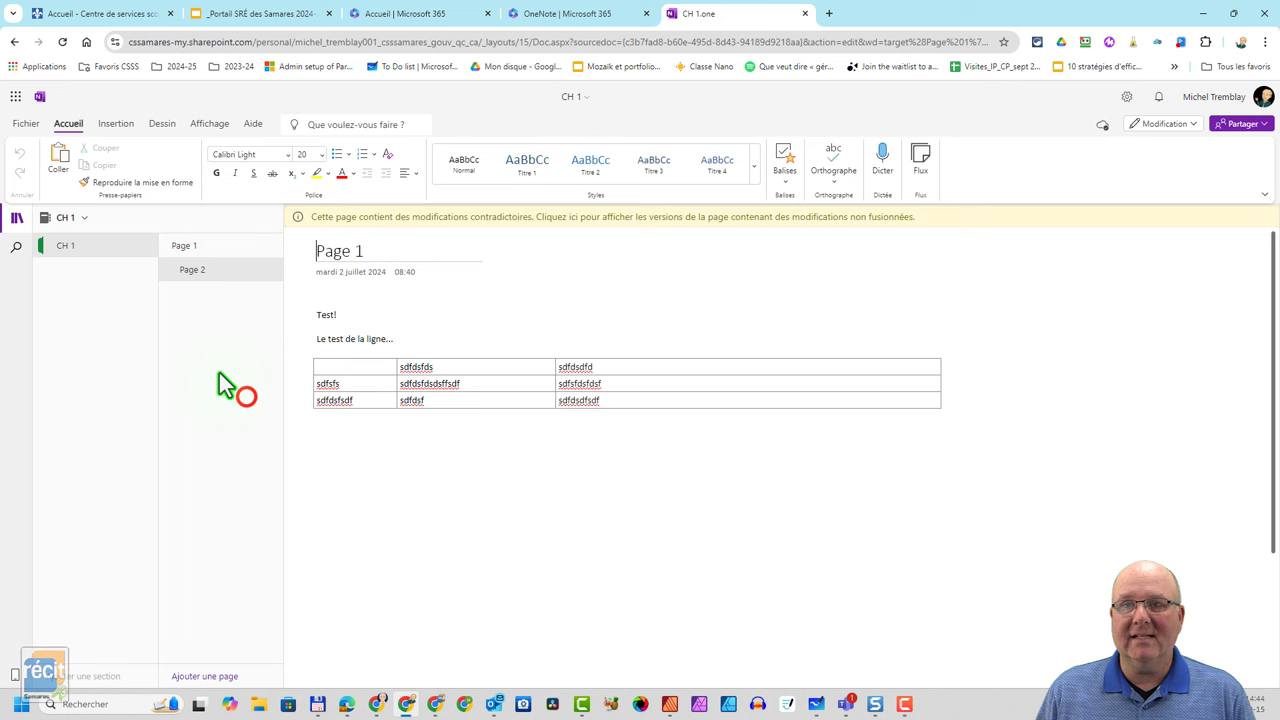
pyautogui.click(195, 271)
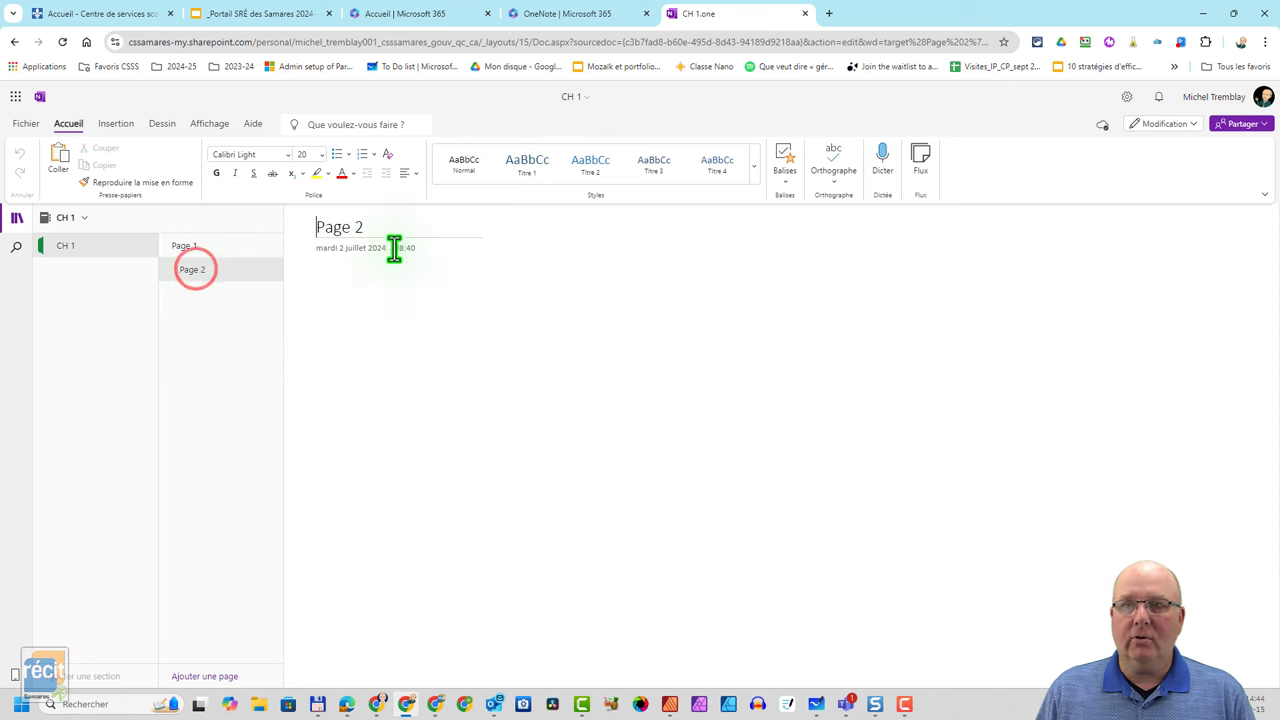
pyautogui.click(379, 229)
pyautogui.press('BackSpace')
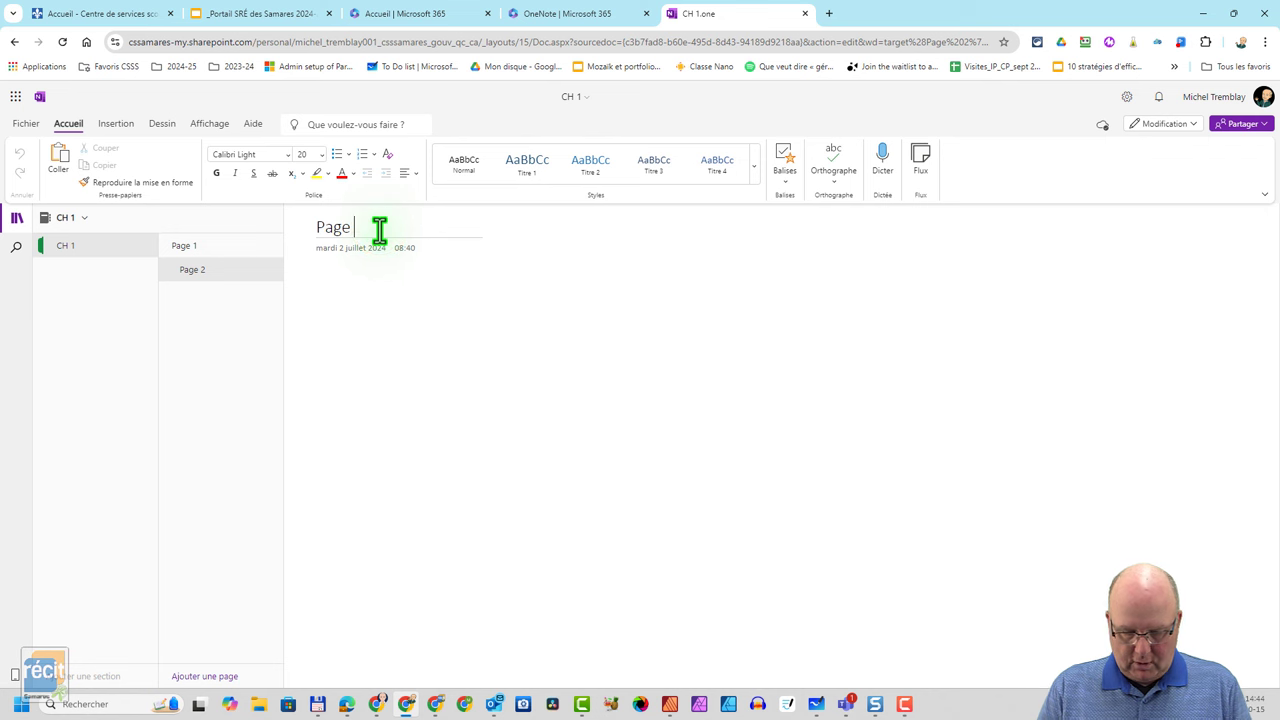
pyautogui.write('1.1')
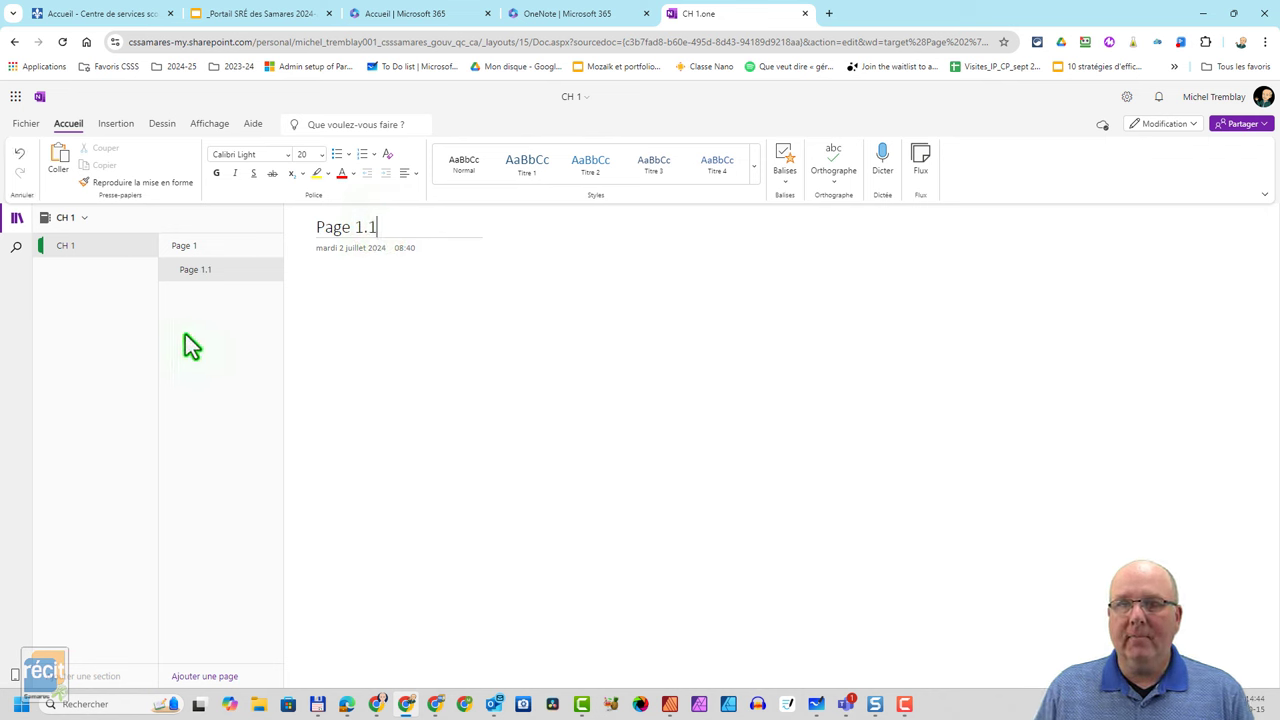
pyautogui.click(209, 314)
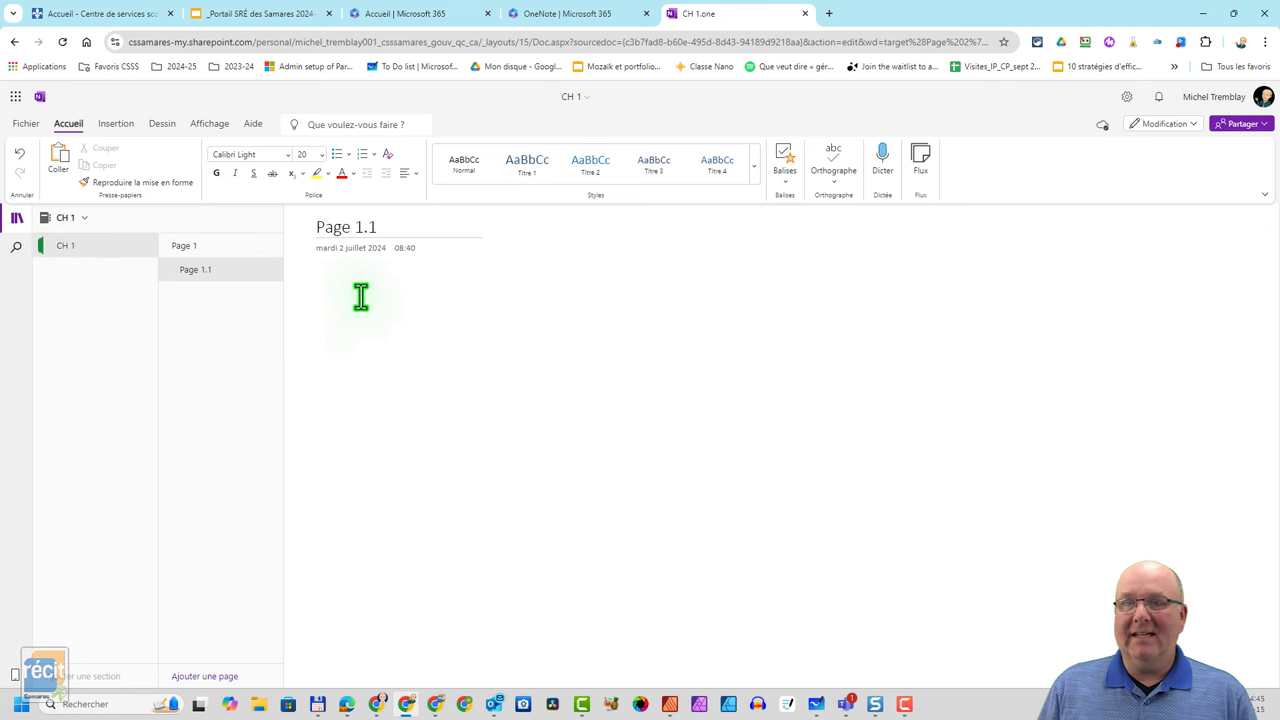
# Drag Page 1.1 in the page list, then show Insertion tools with the cursor on its blank body
pyautogui.moveTo(192, 269)
pyautogui.mouseDown()
pyautogui.moveTo(194, 299)
pyautogui.moveTo(184, 270)
pyautogui.moveTo(186, 287)
pyautogui.mouseUp()
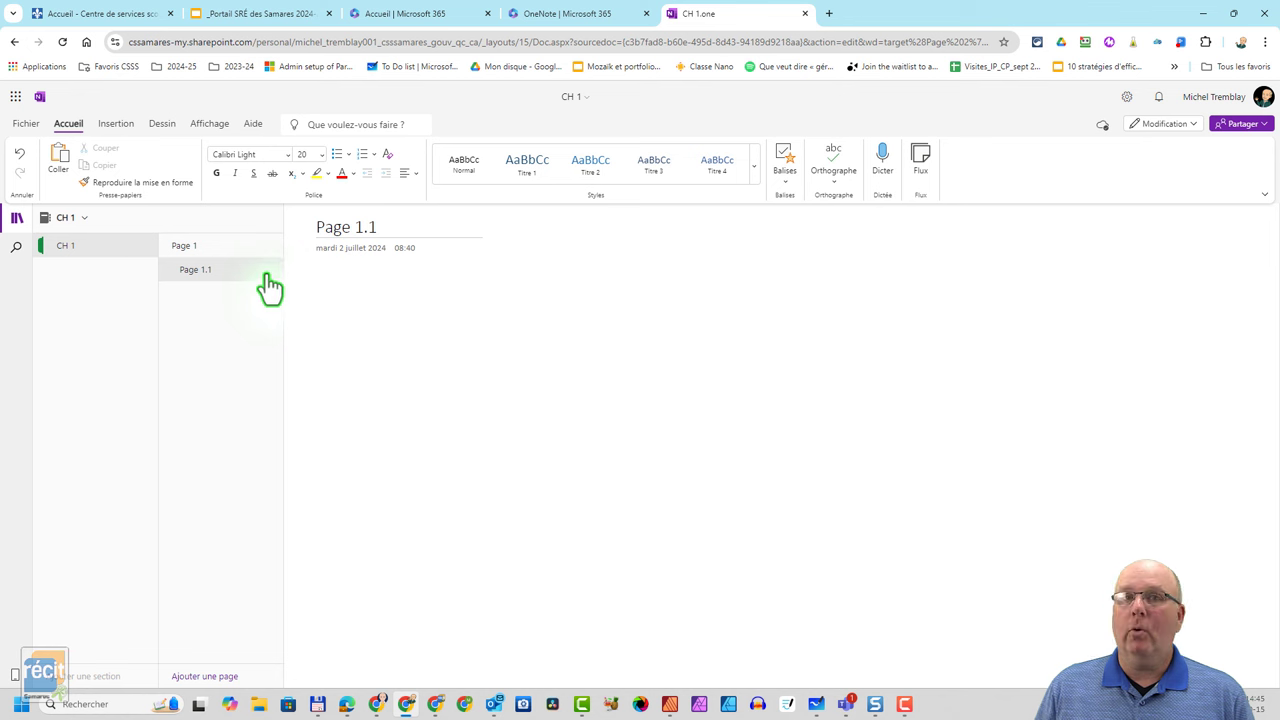
pyautogui.click(118, 125)
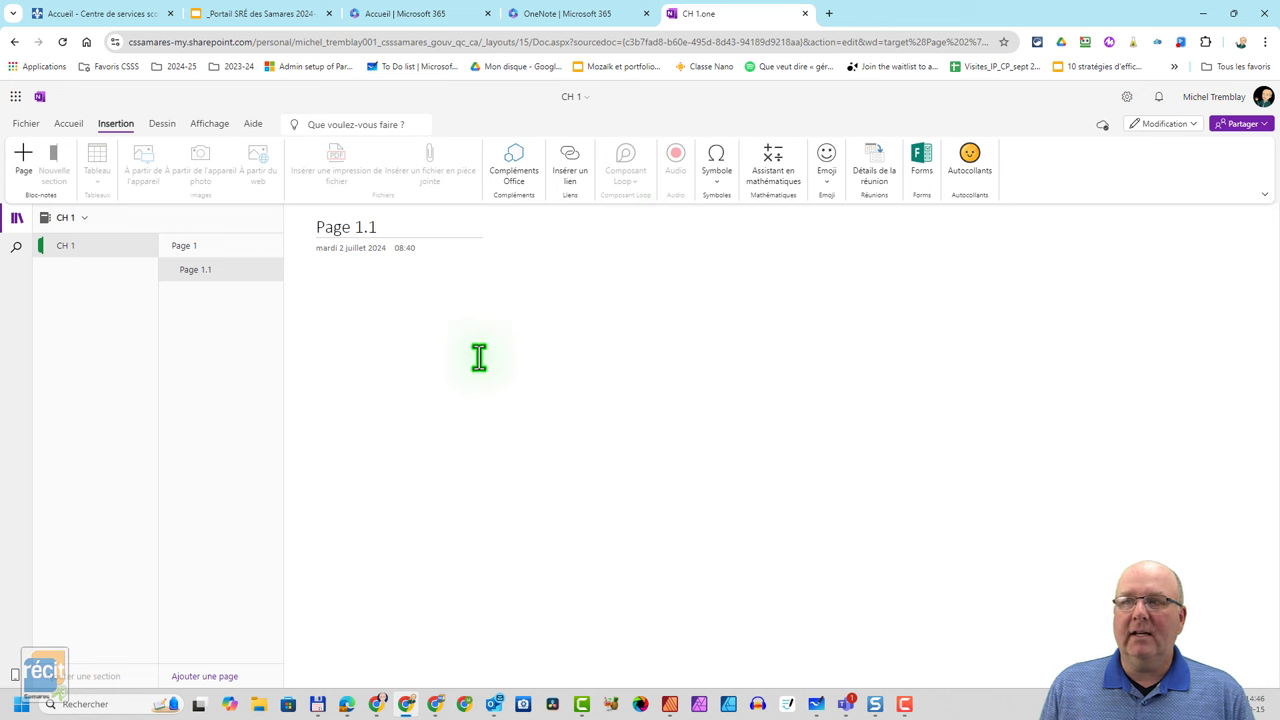
pyautogui.click(371, 324)
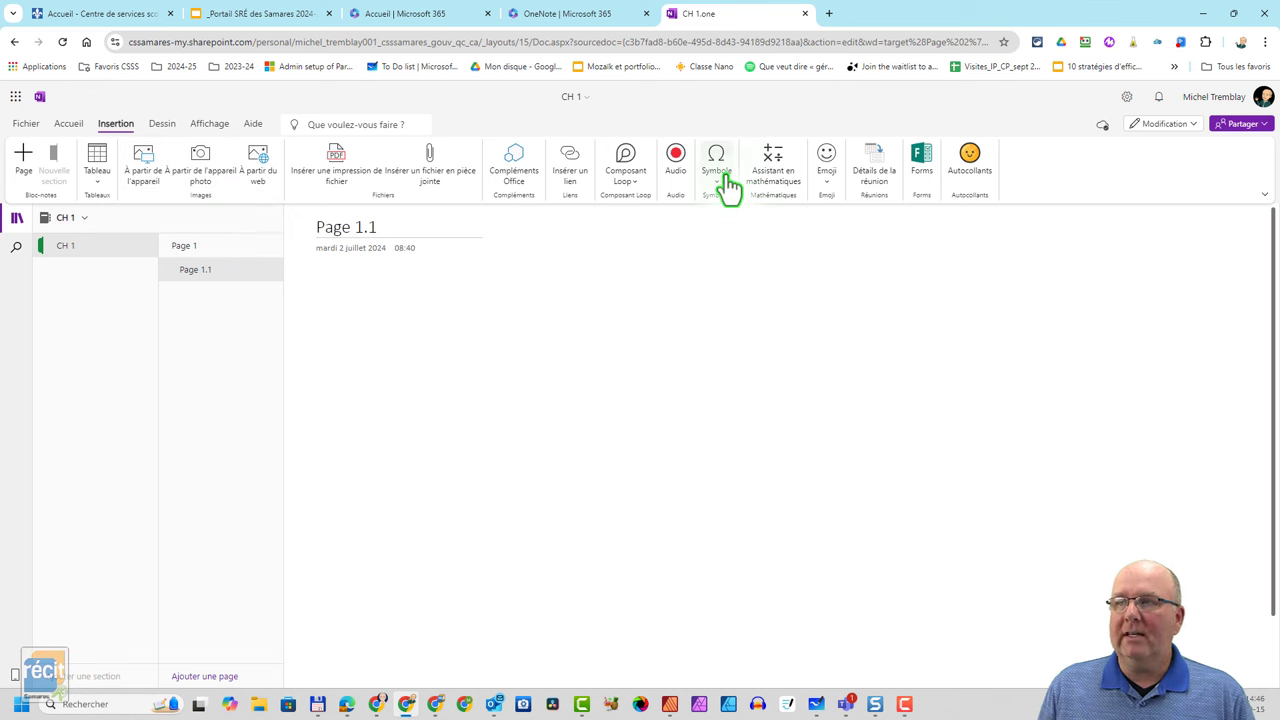
# Draw a black freehand loop on Page 1.1 with the Dessin tab's Stylet pen
pyautogui.click(779, 175)
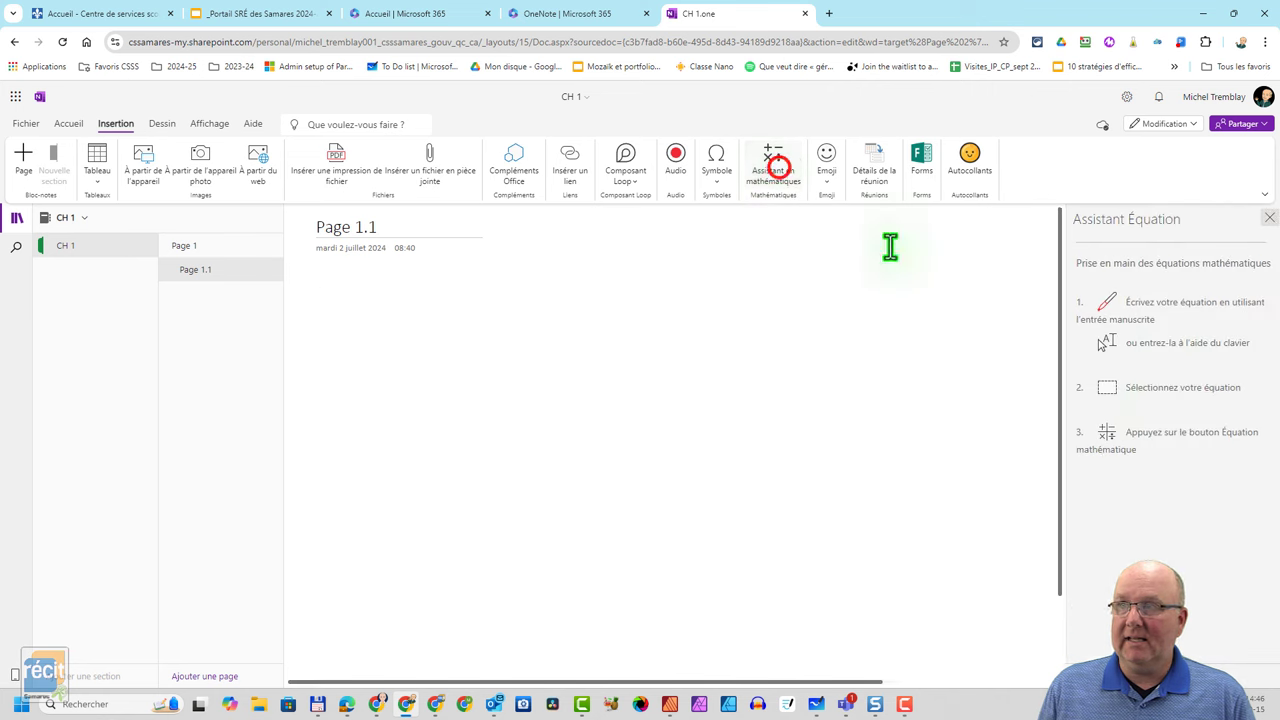
pyautogui.click(1268, 218)
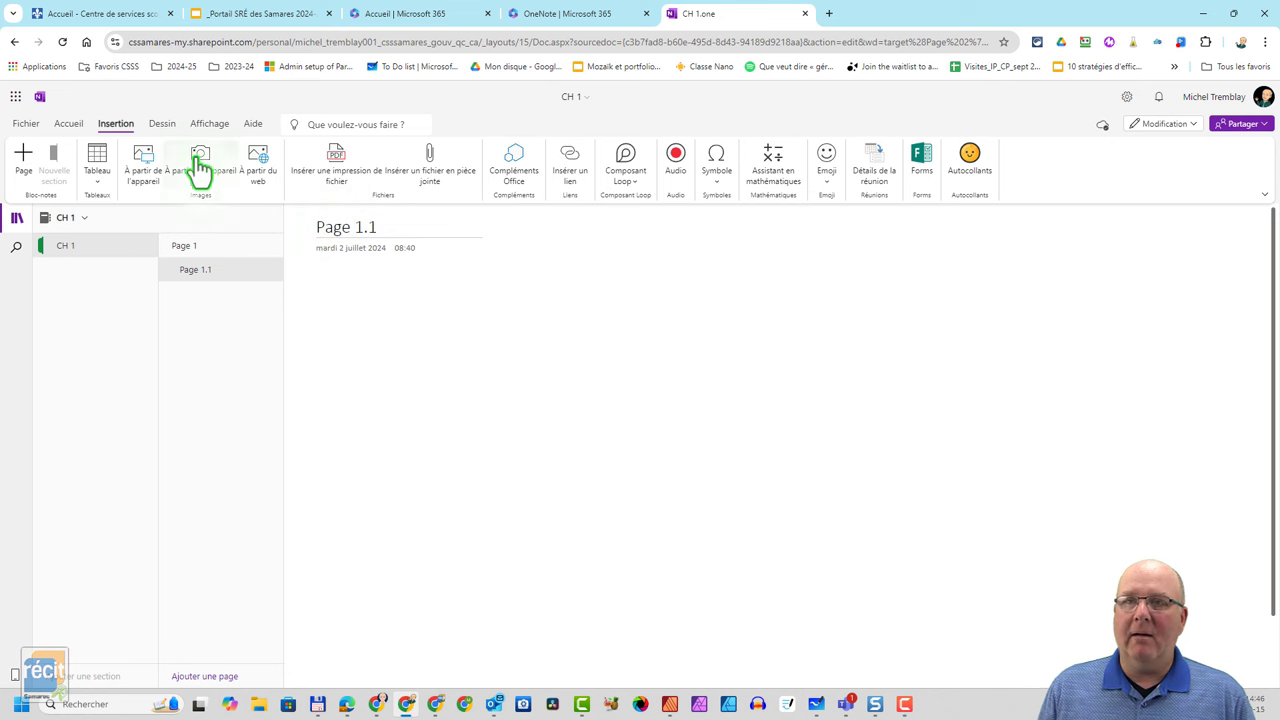
pyautogui.click(162, 123)
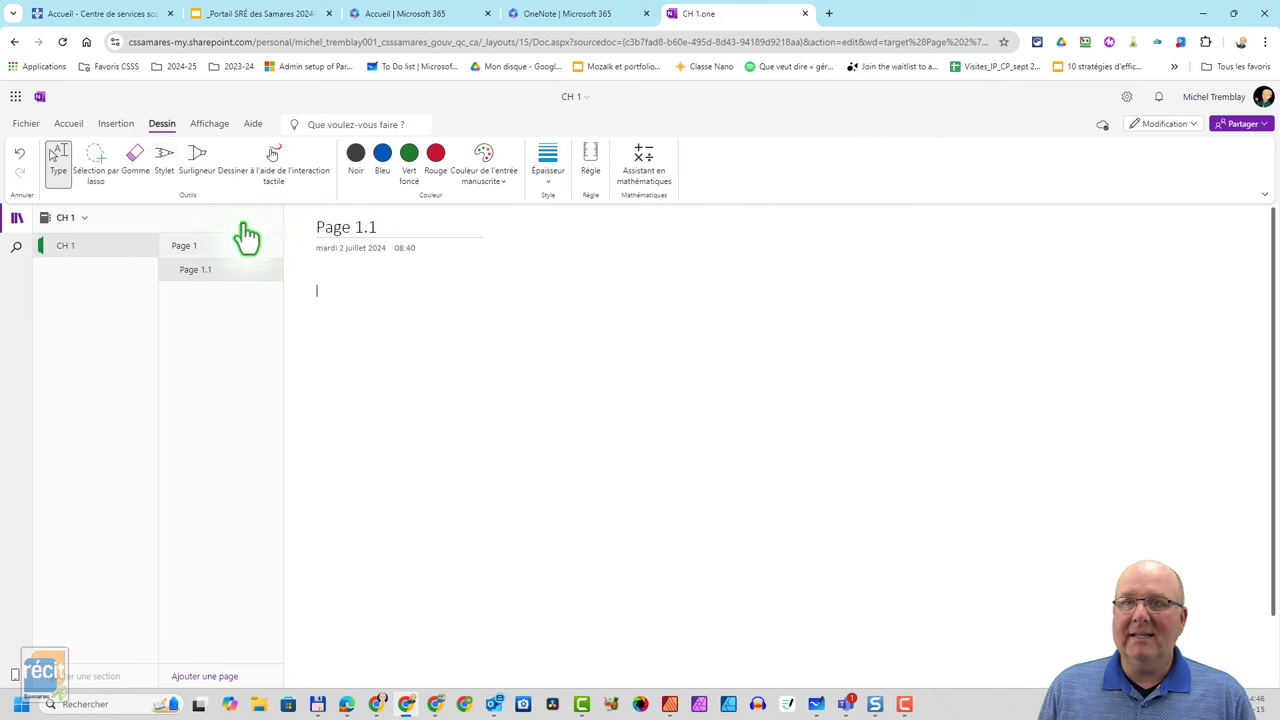
pyautogui.click(164, 158)
pyautogui.moveTo(432, 317)
pyautogui.mouseDown()
pyautogui.moveTo(665, 541)
pyautogui.moveTo(600, 332)
pyautogui.mouseUp()
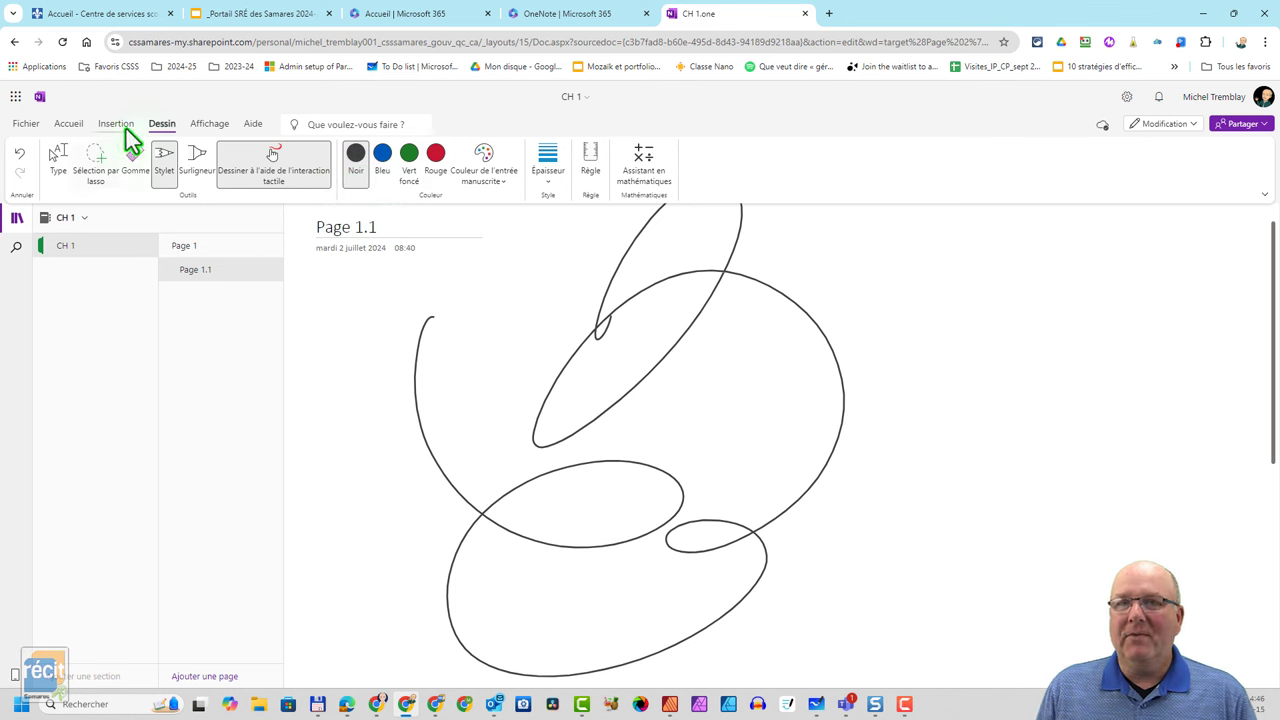
pyautogui.click(209, 123)
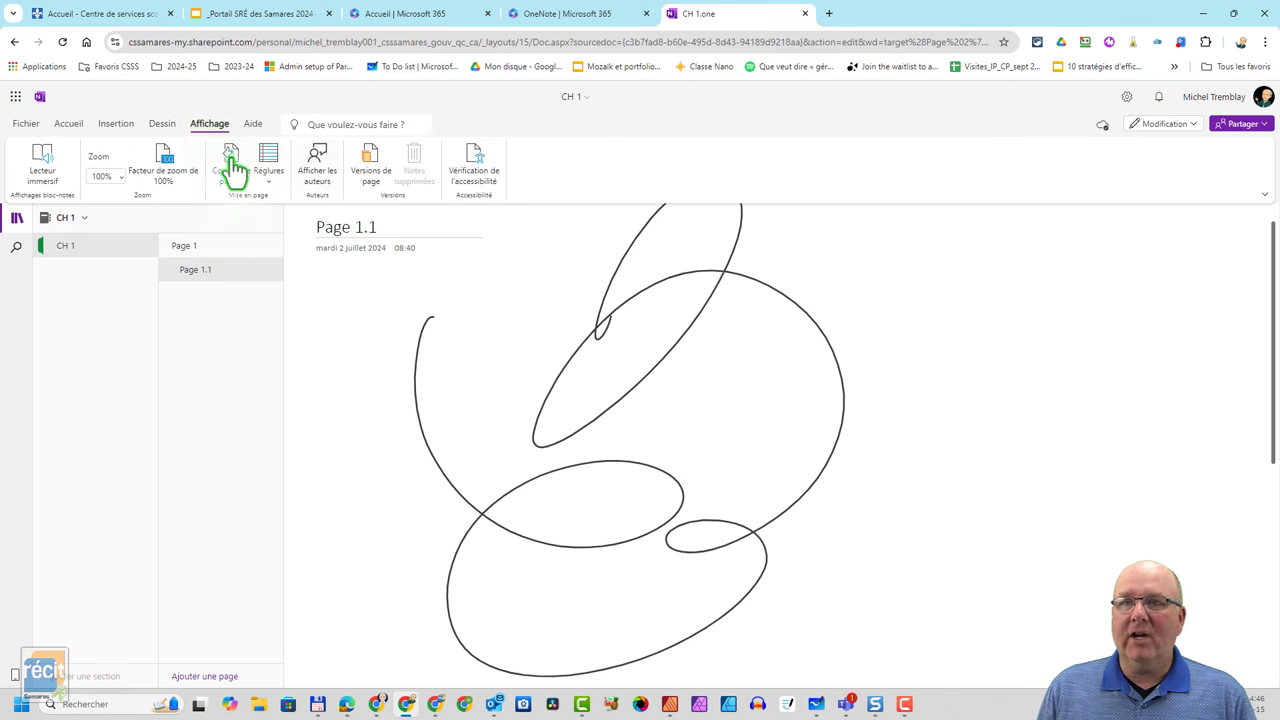
pyautogui.click(110, 126)
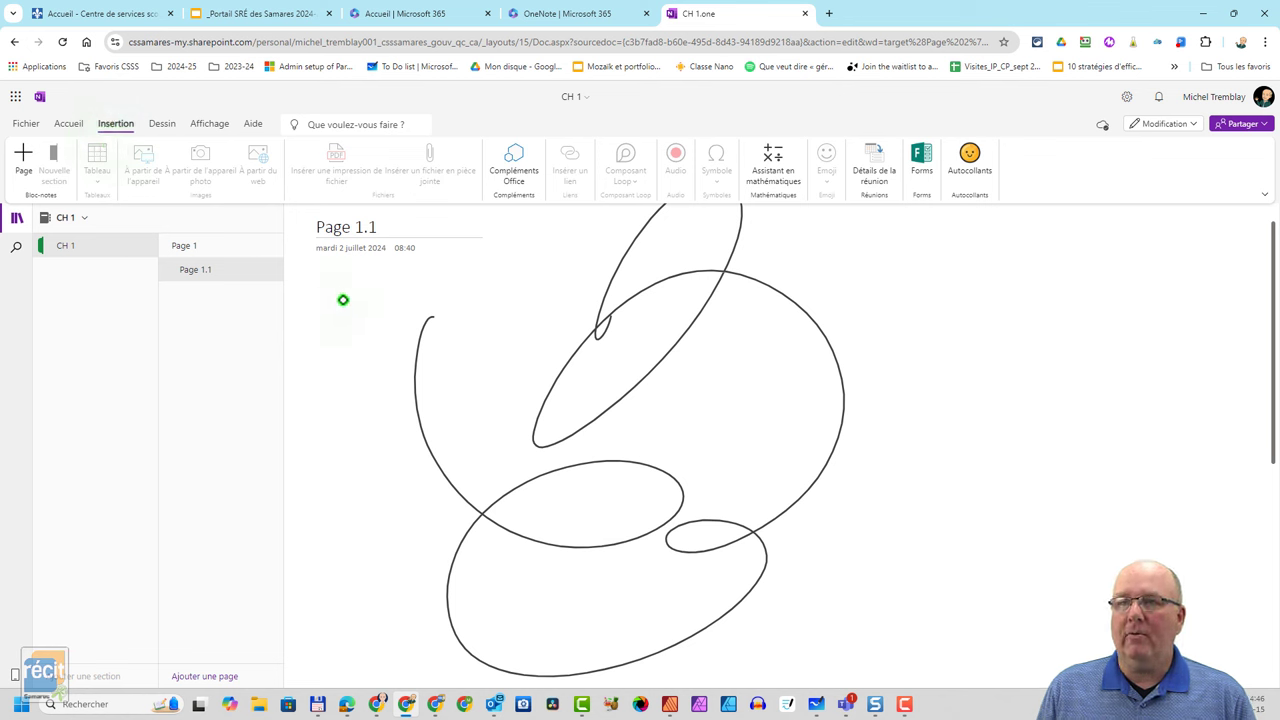
# Return to Page 1, switch Dessin back to Type, and place the cursor in the Le test line
pyautogui.click(188, 245)
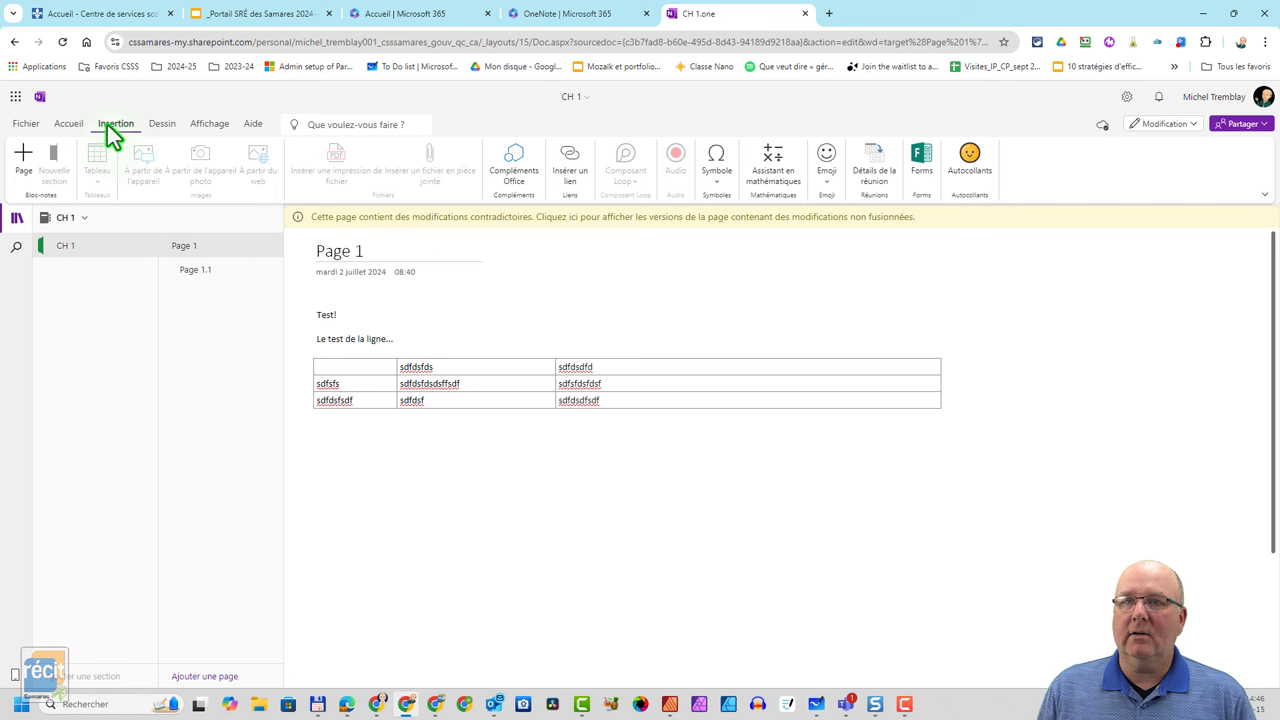
pyautogui.click(162, 124)
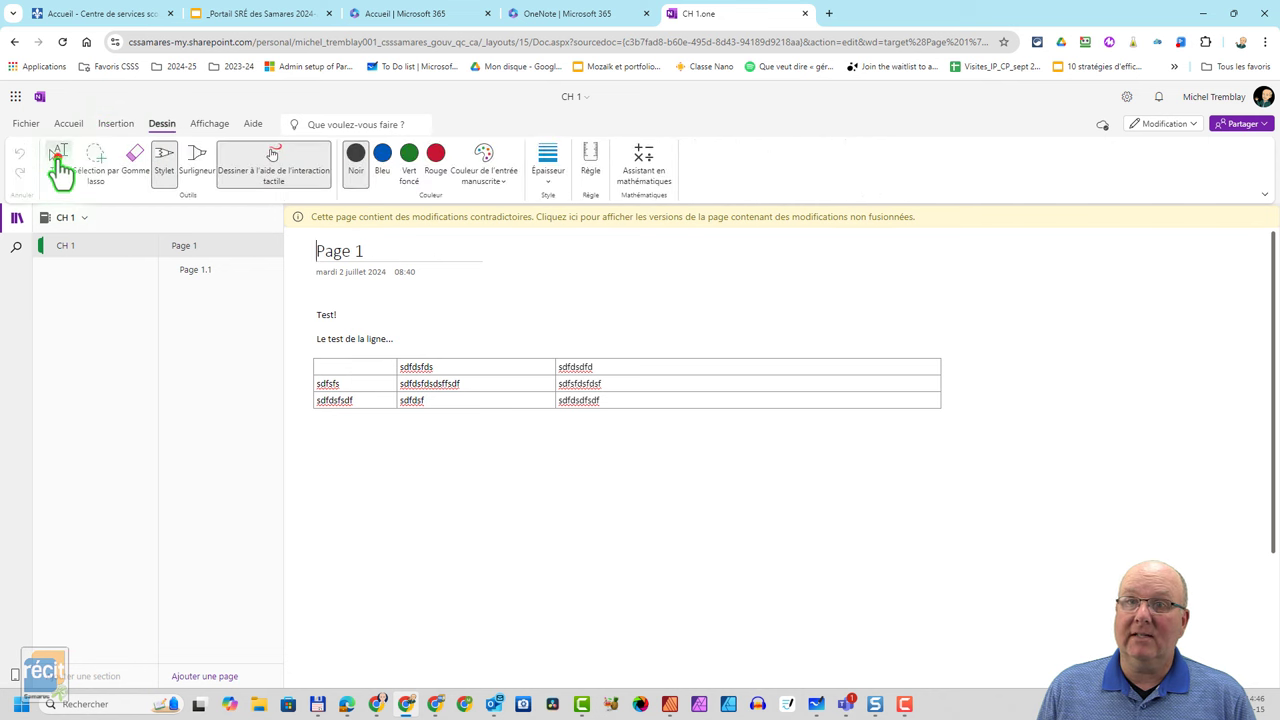
pyautogui.click(58, 160)
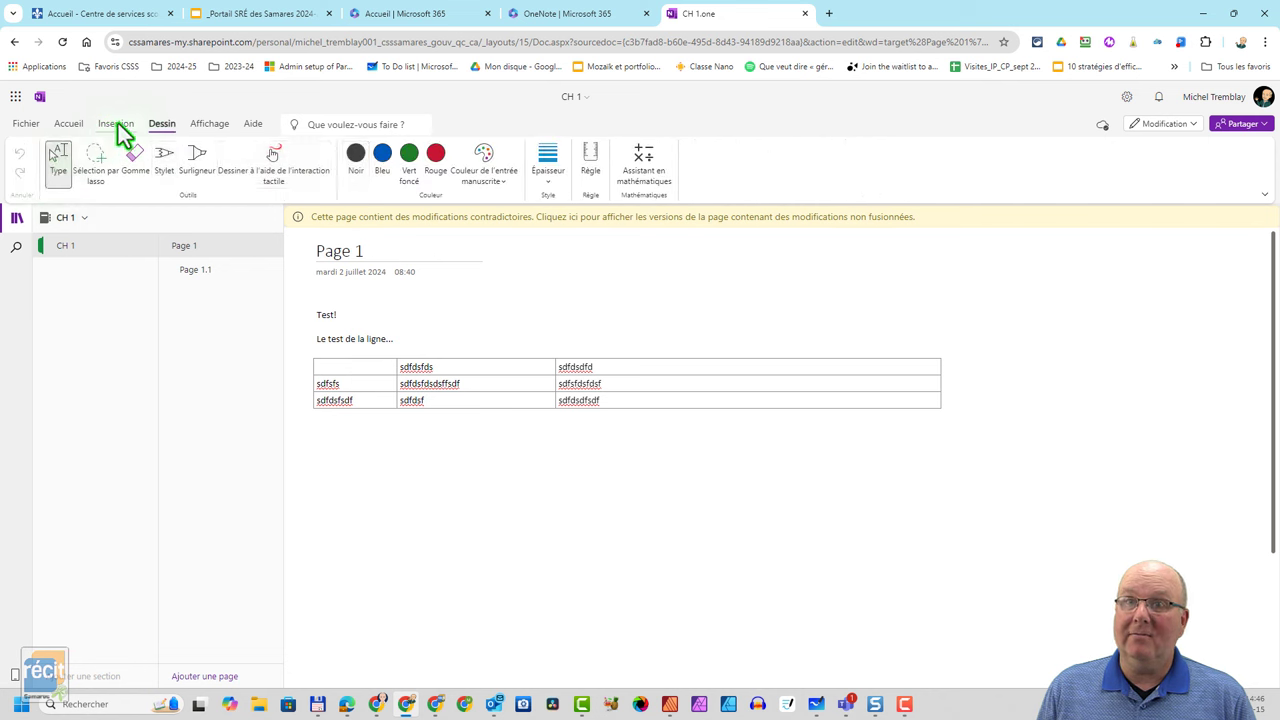
pyautogui.click(343, 338)
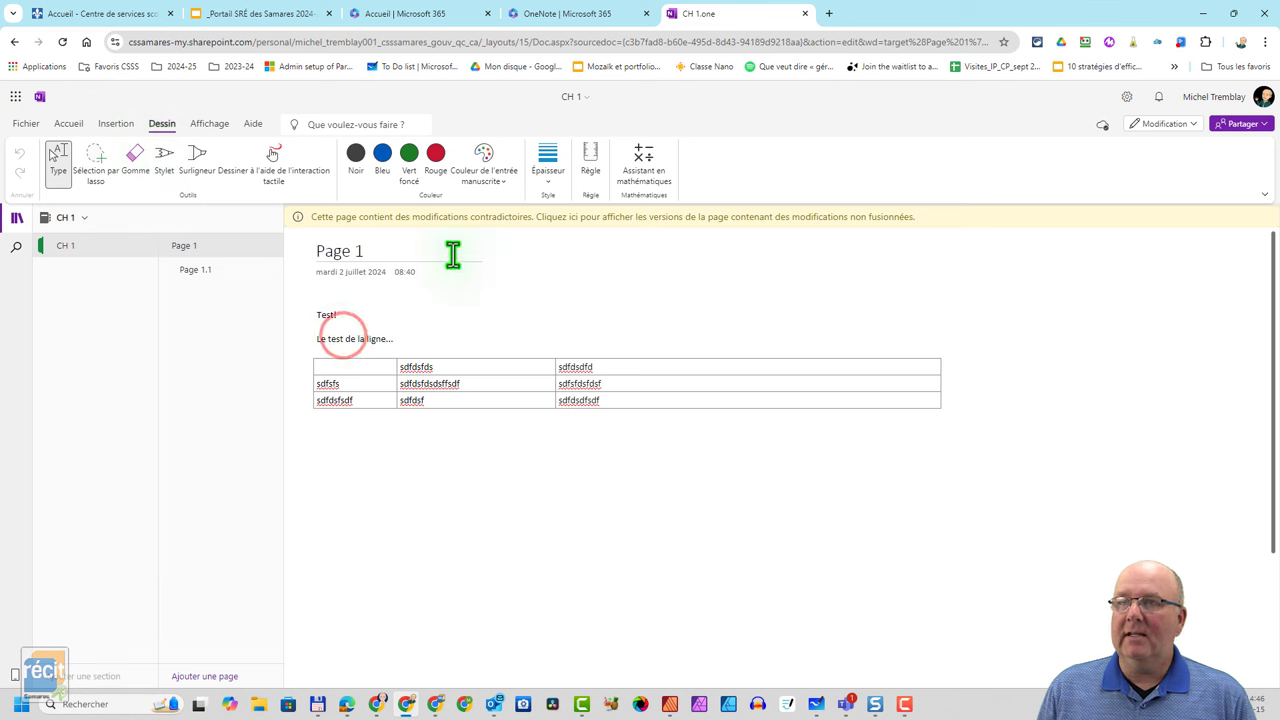
pyautogui.click(100, 125)
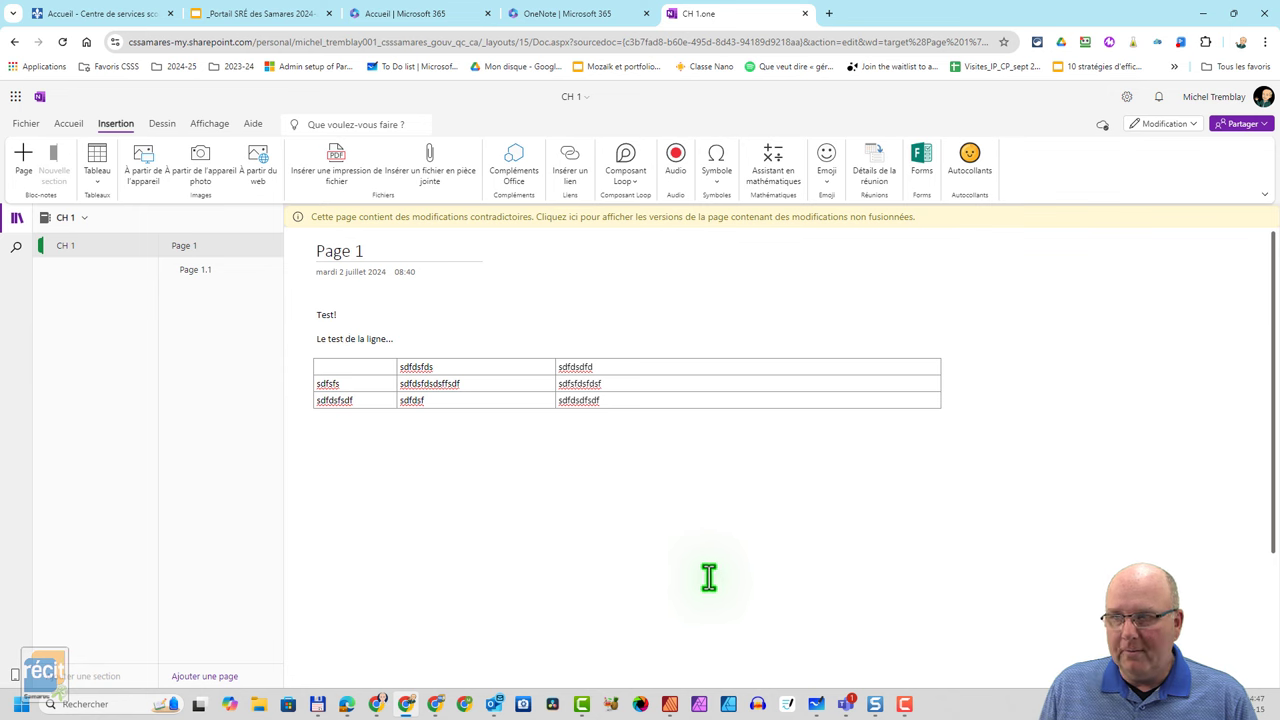
# Launch Microsoft Loop from the Microsoft 365 app list
pyautogui.click(445, 14)
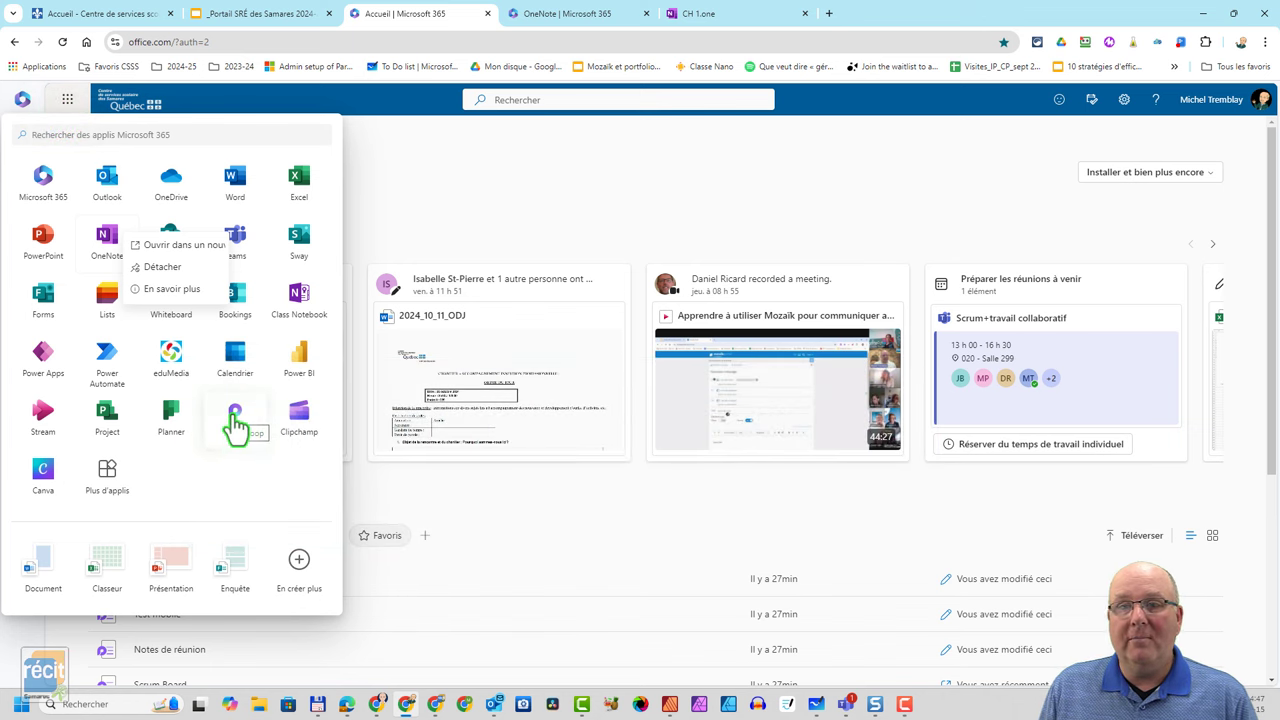
pyautogui.click(232, 412)
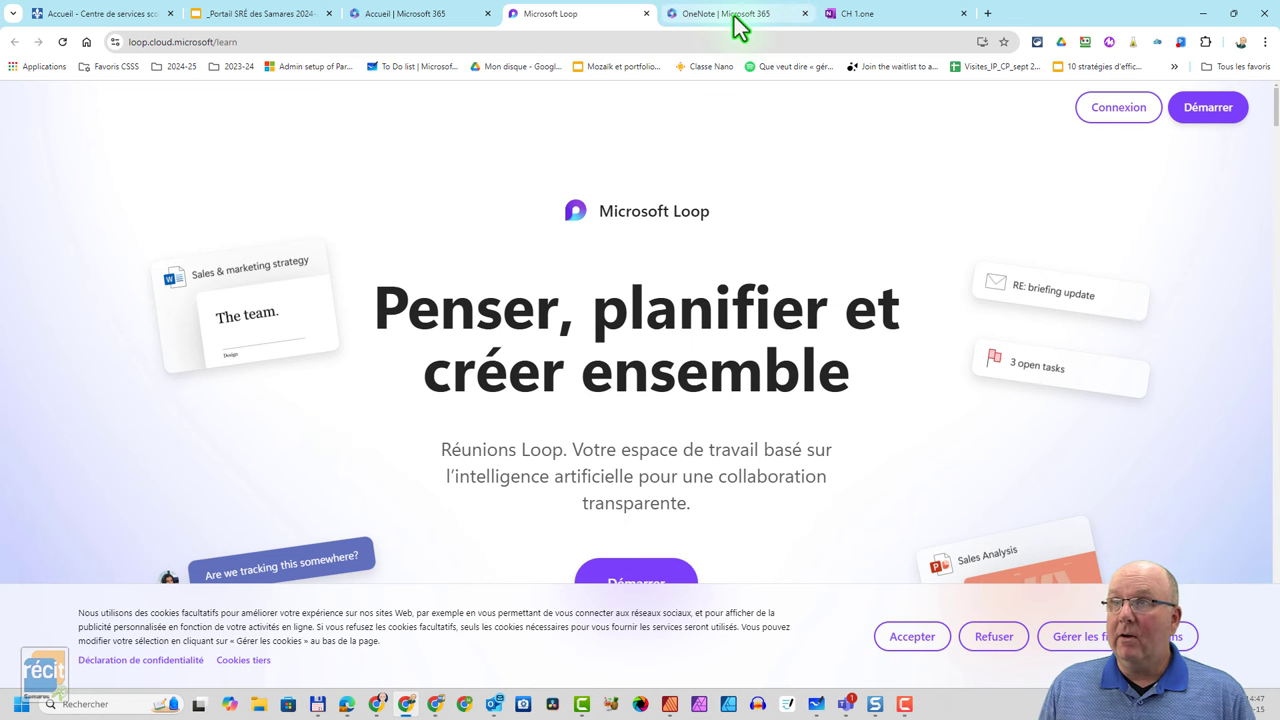
# Browse CH 1's Composant Loop options under Insertion, then return to the Microsoft Loop page
pyautogui.click(900, 16)
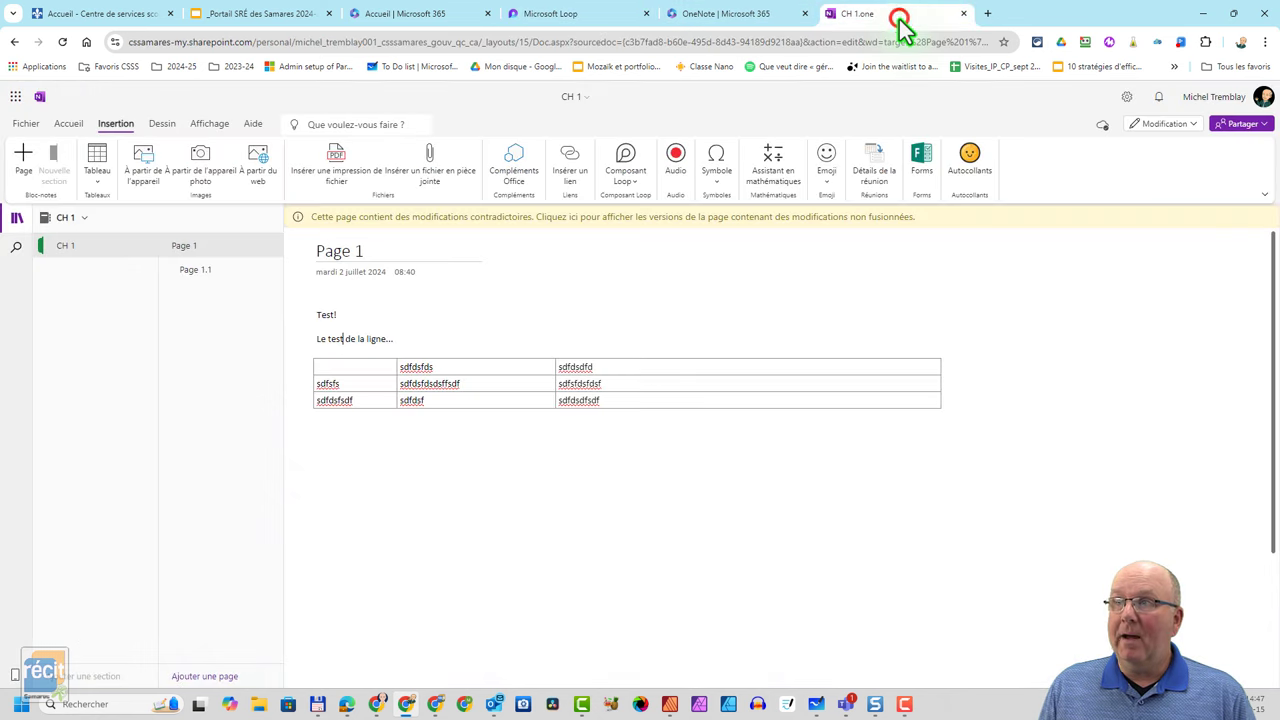
pyautogui.click(624, 178)
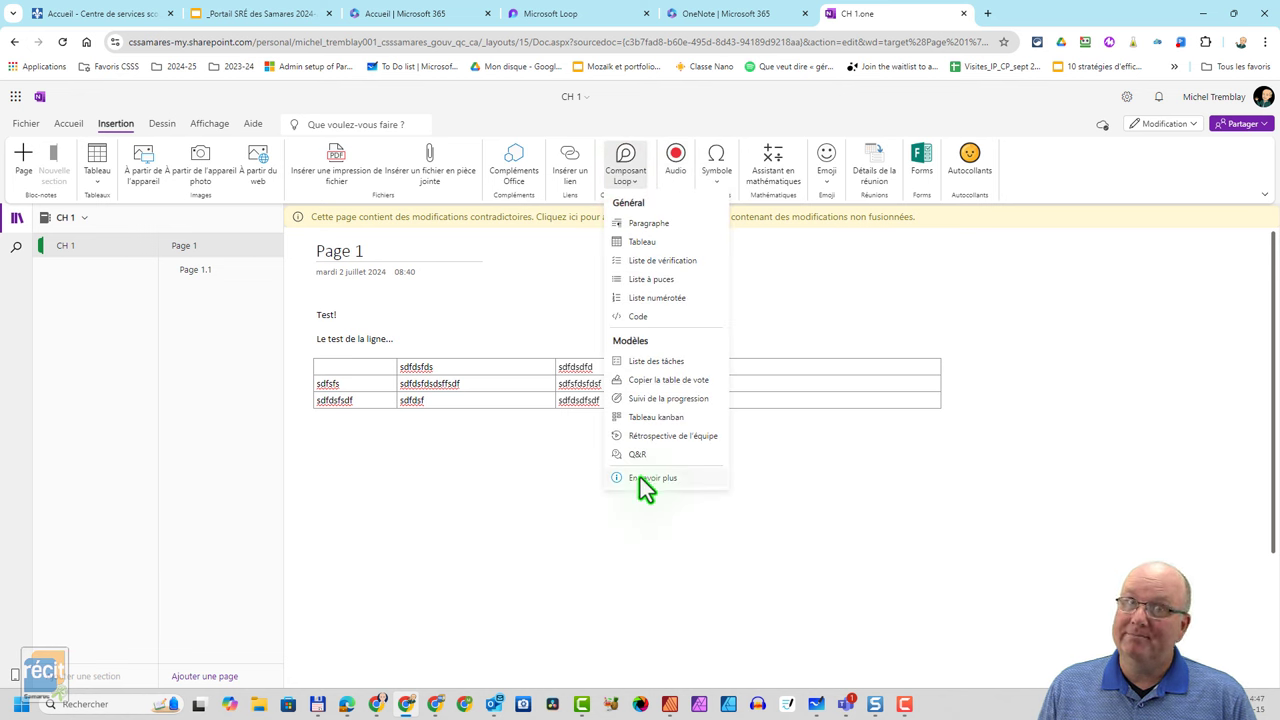
pyautogui.click(514, 478)
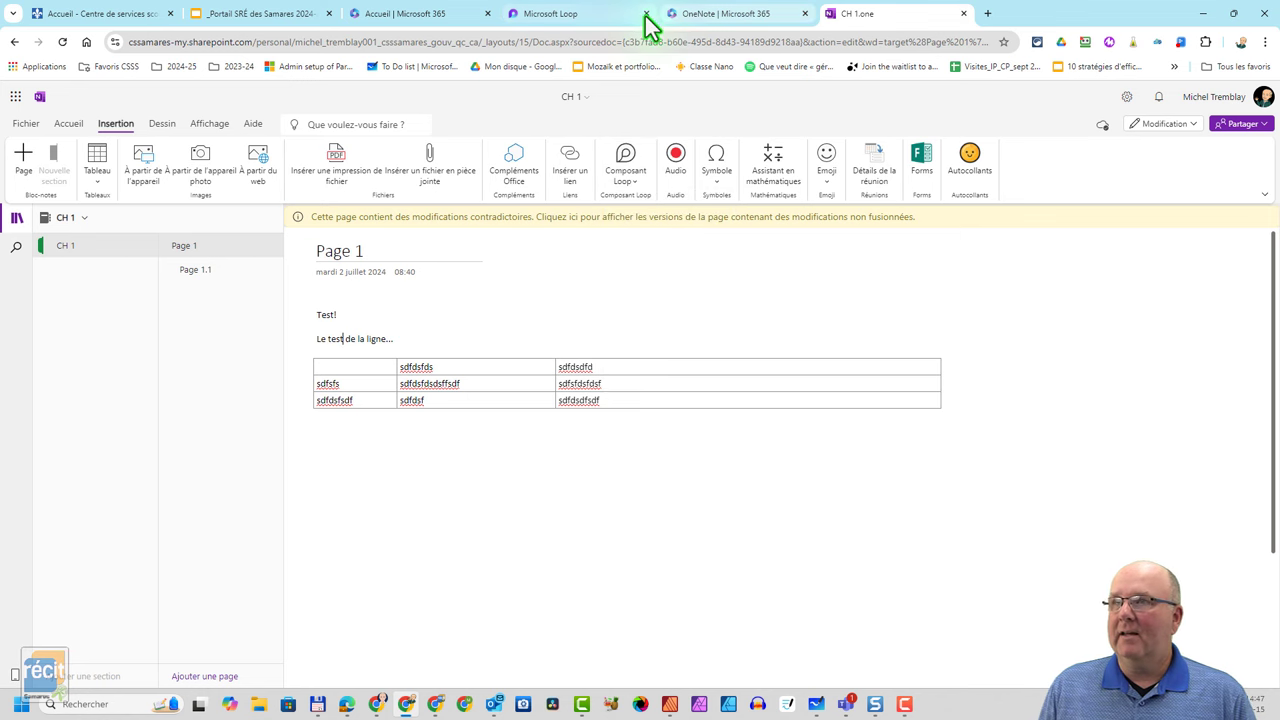
pyautogui.click(584, 13)
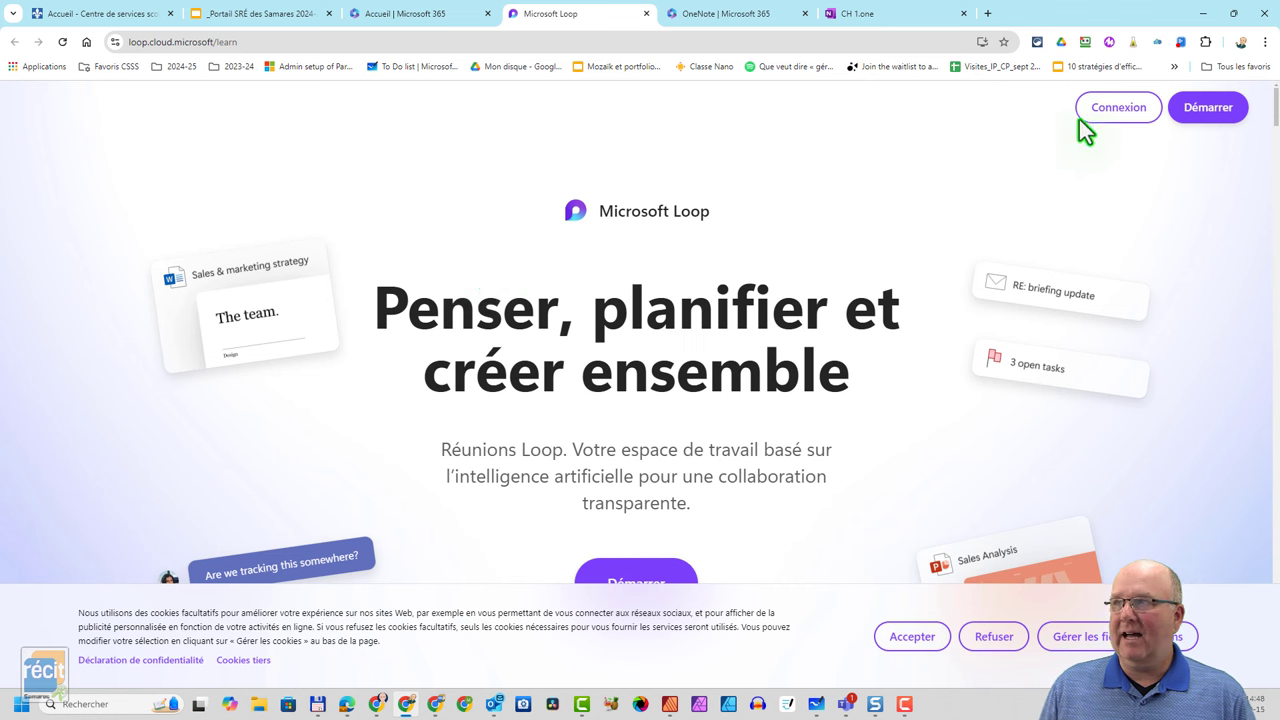
# Sign in to Microsoft Loop with the account and maximize the window
pyautogui.click(1110, 110)
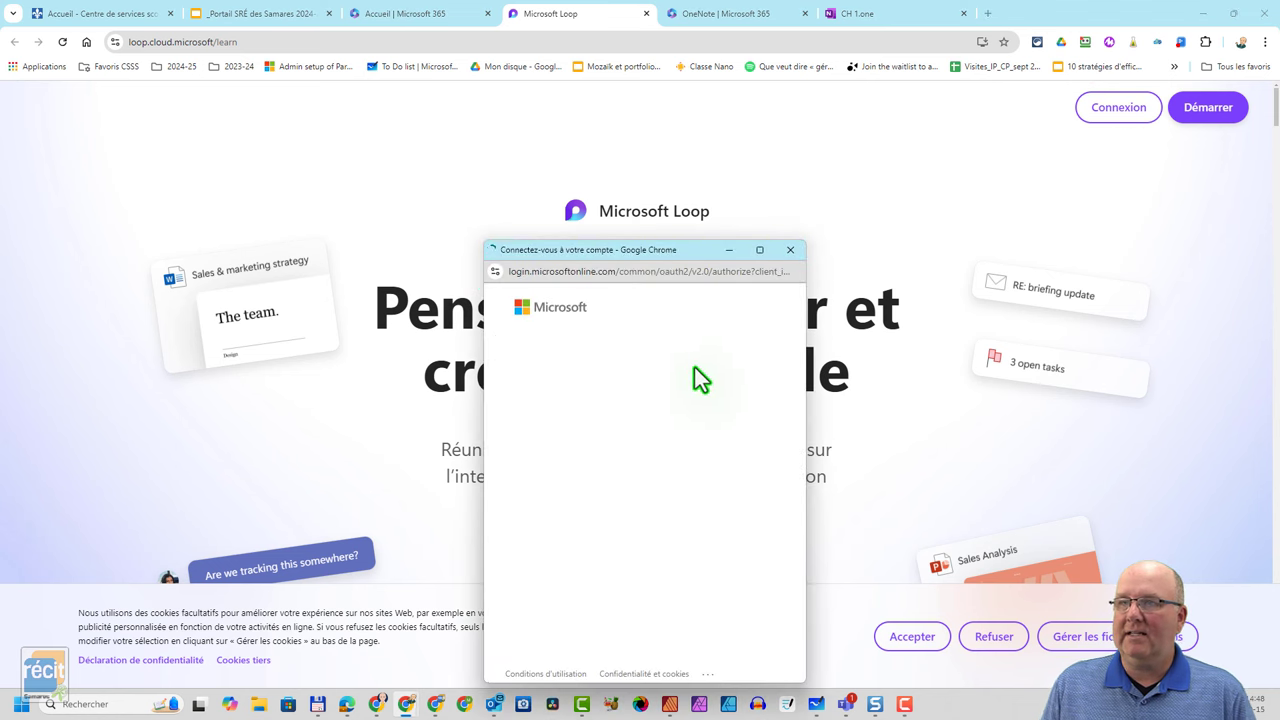
pyautogui.click(614, 395)
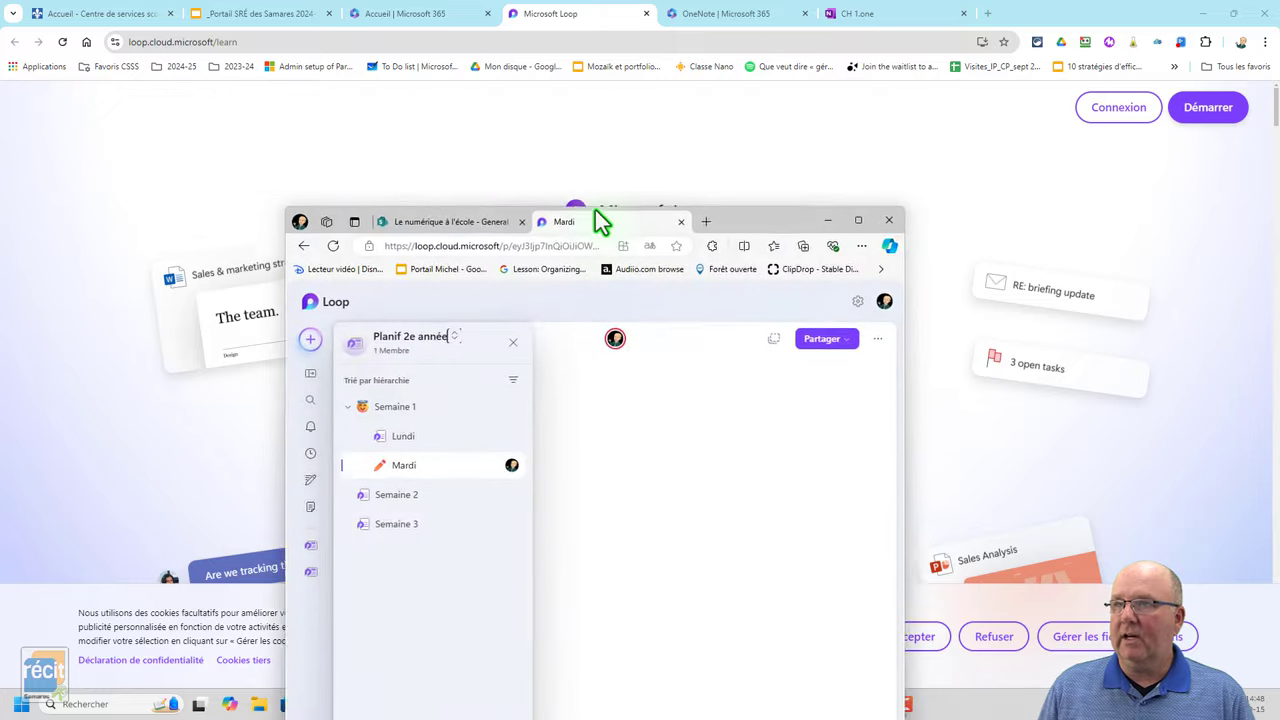
pyautogui.moveTo(600, 214); pyautogui.dragTo(563, 114)
pyautogui.doubleClick(709, 108)
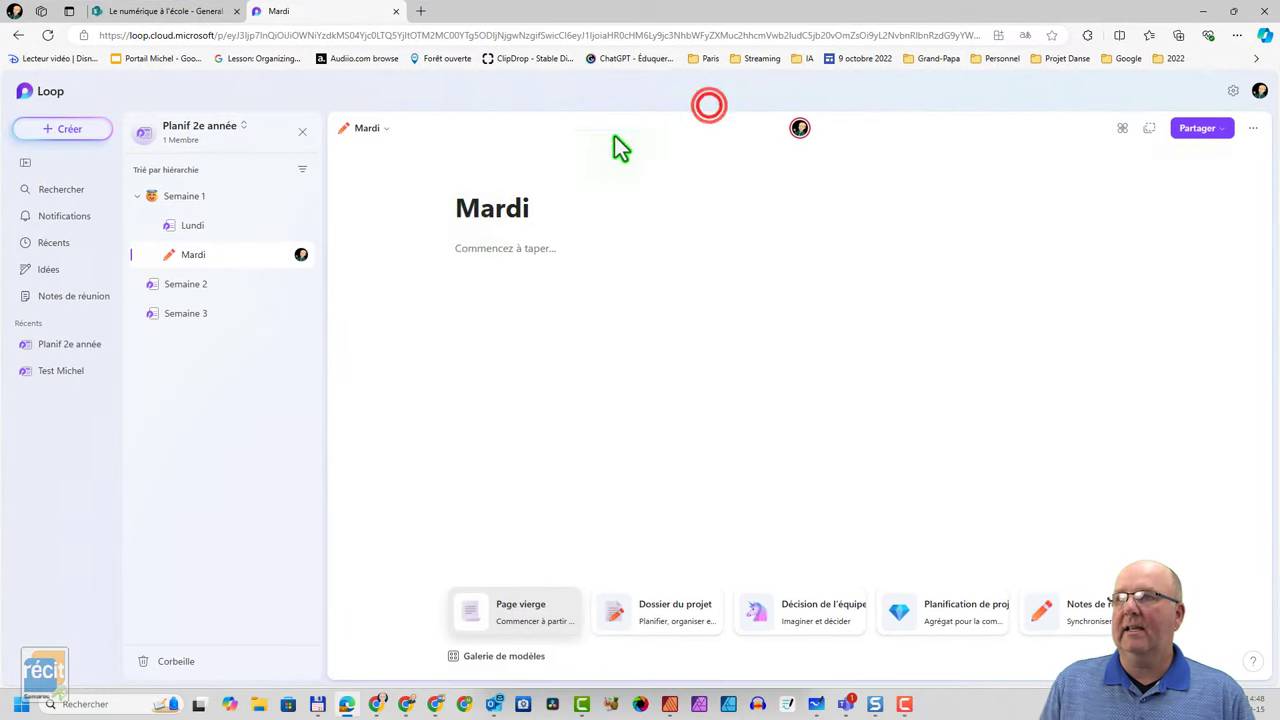
# Create a new workspace named 'Planif 1re année'
pyautogui.click(81, 128)
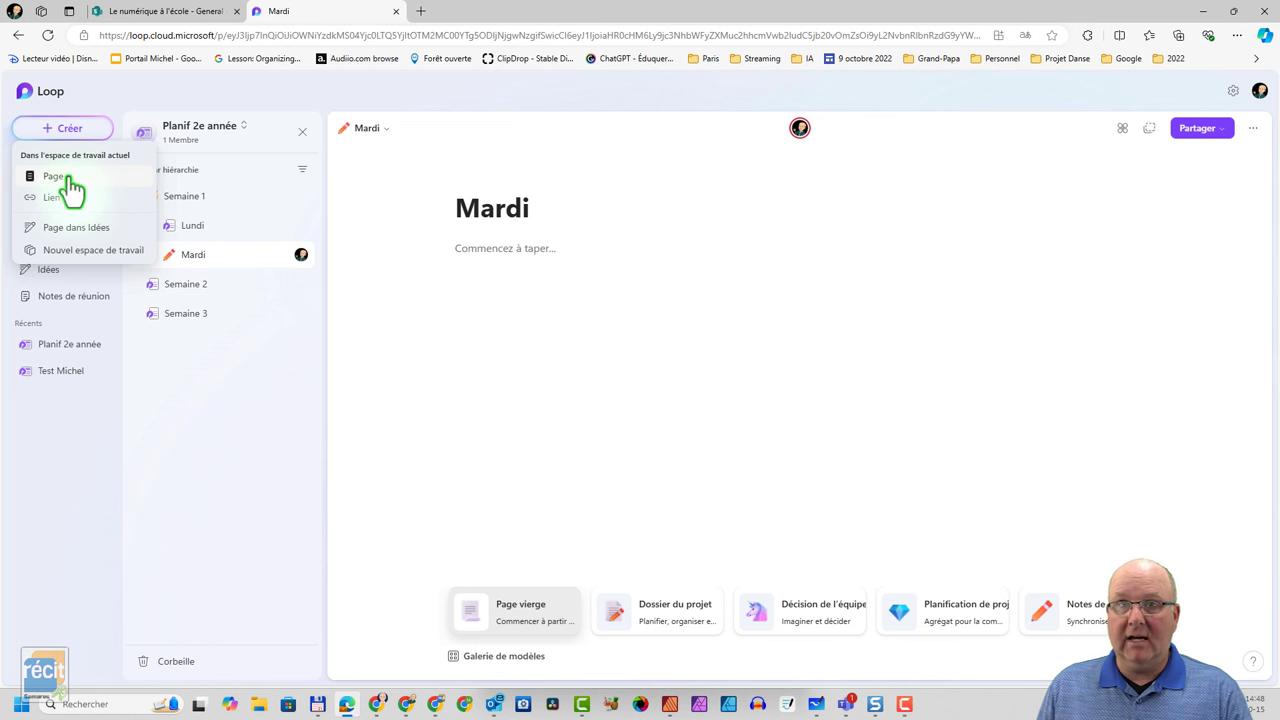
pyautogui.click(72, 252)
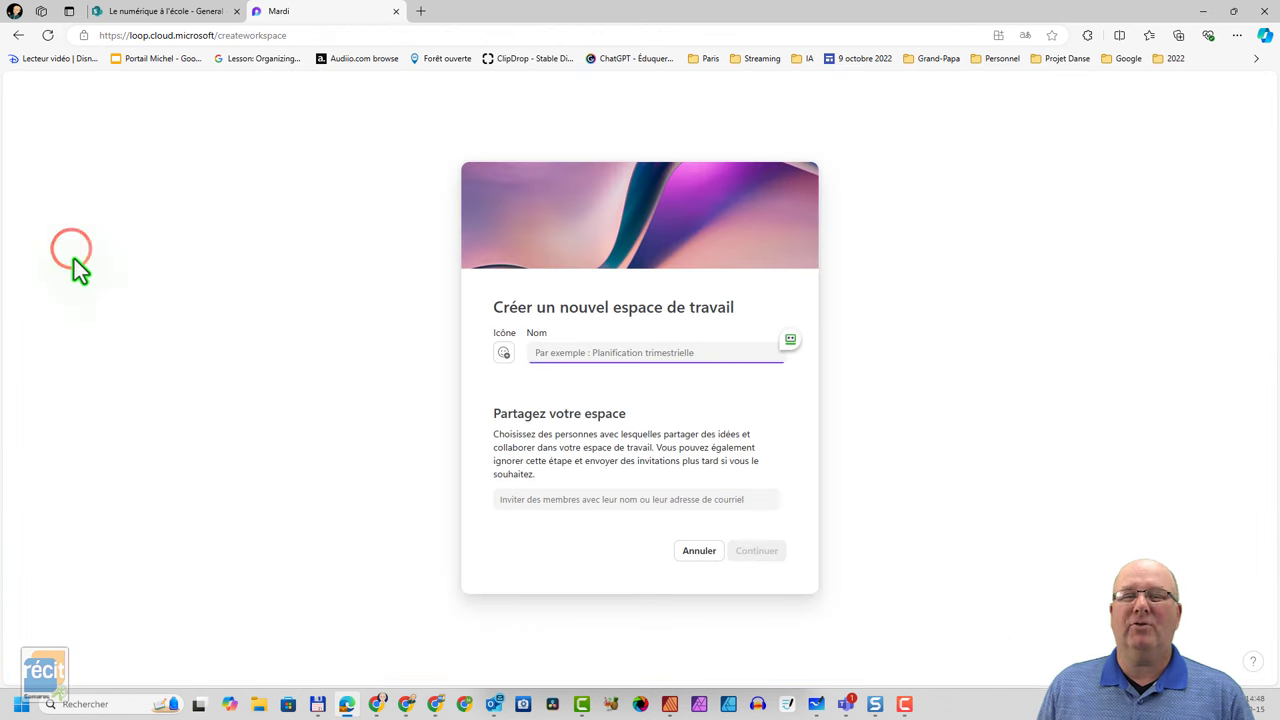
pyautogui.write('P')
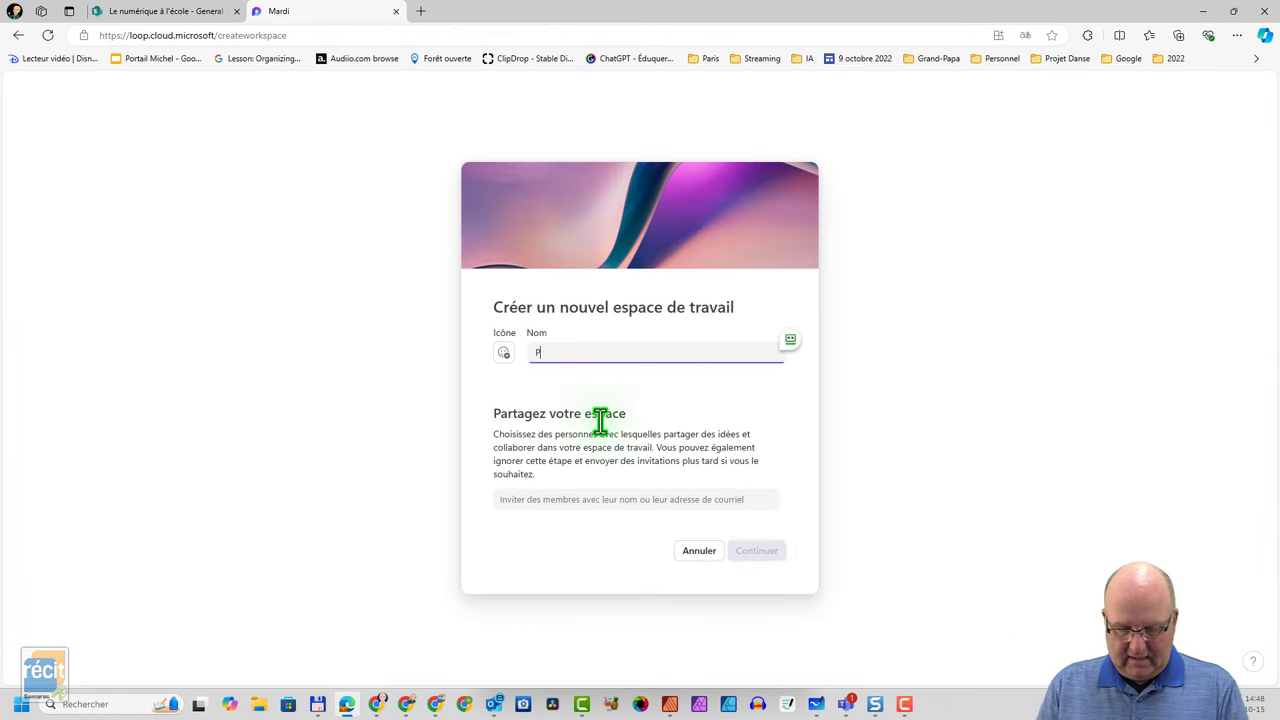
pyautogui.write('lanif 1re année')
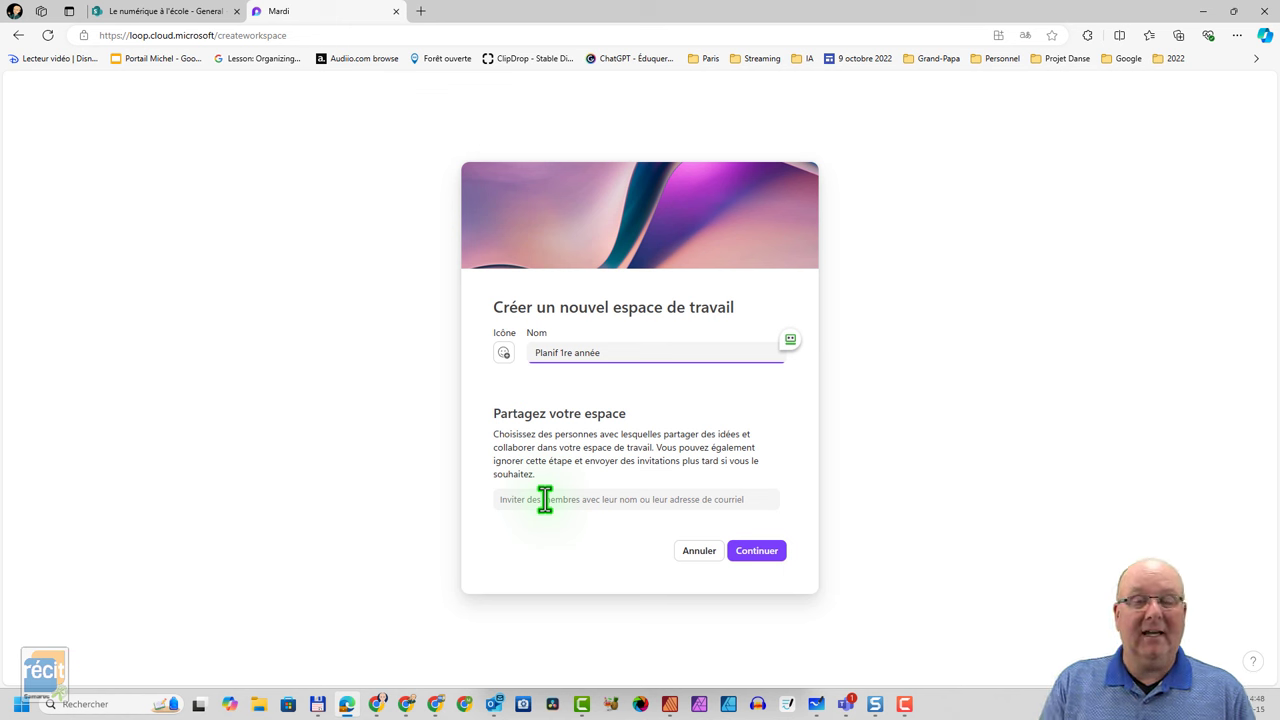
pyautogui.click(755, 551)
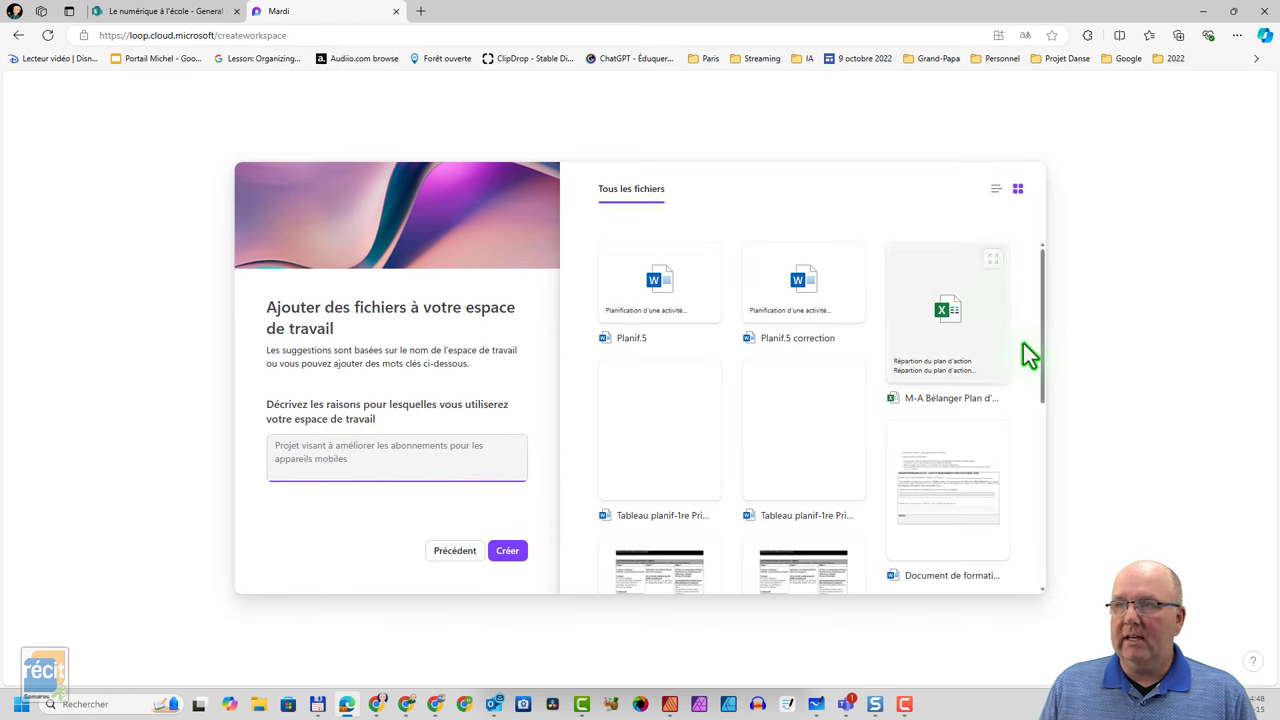
pyautogui.click(510, 550)
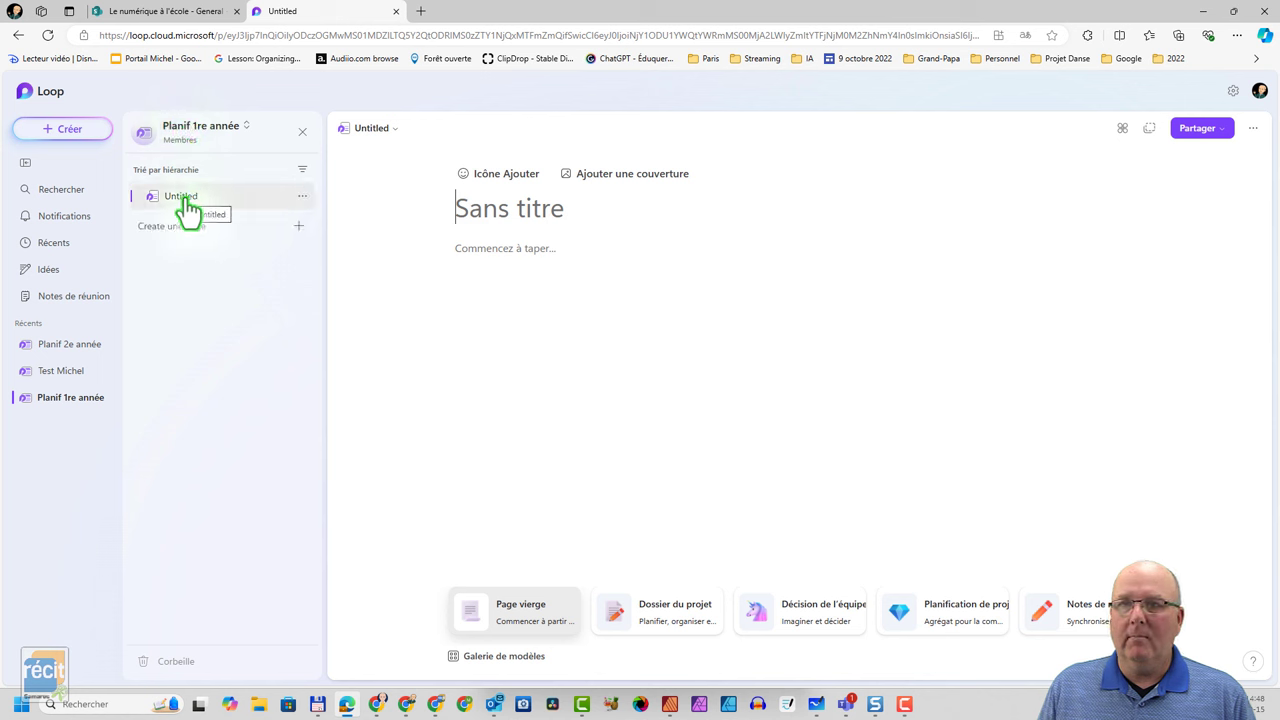
# Title the page 'Semaine 1' and add its first sub-page, Lundi
pyautogui.click(485, 210)
pyautogui.write('Sema')
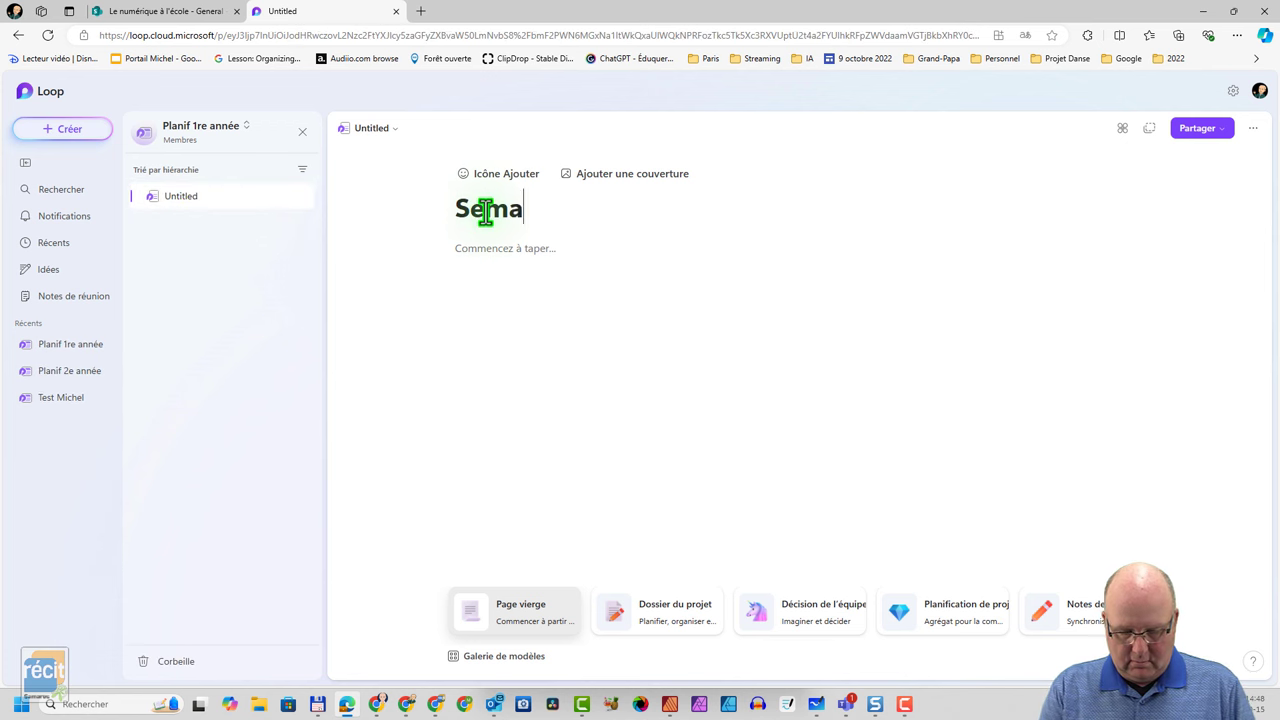
pyautogui.write('ine 1')
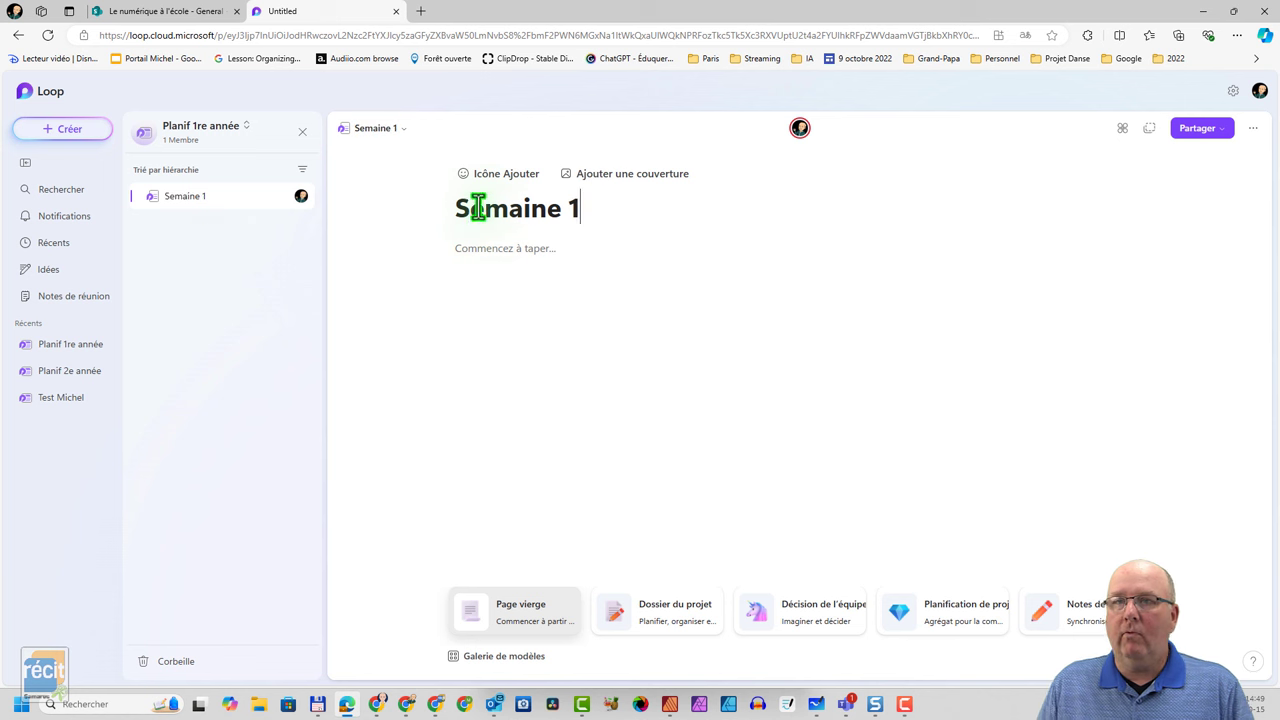
pyautogui.click(284, 196)
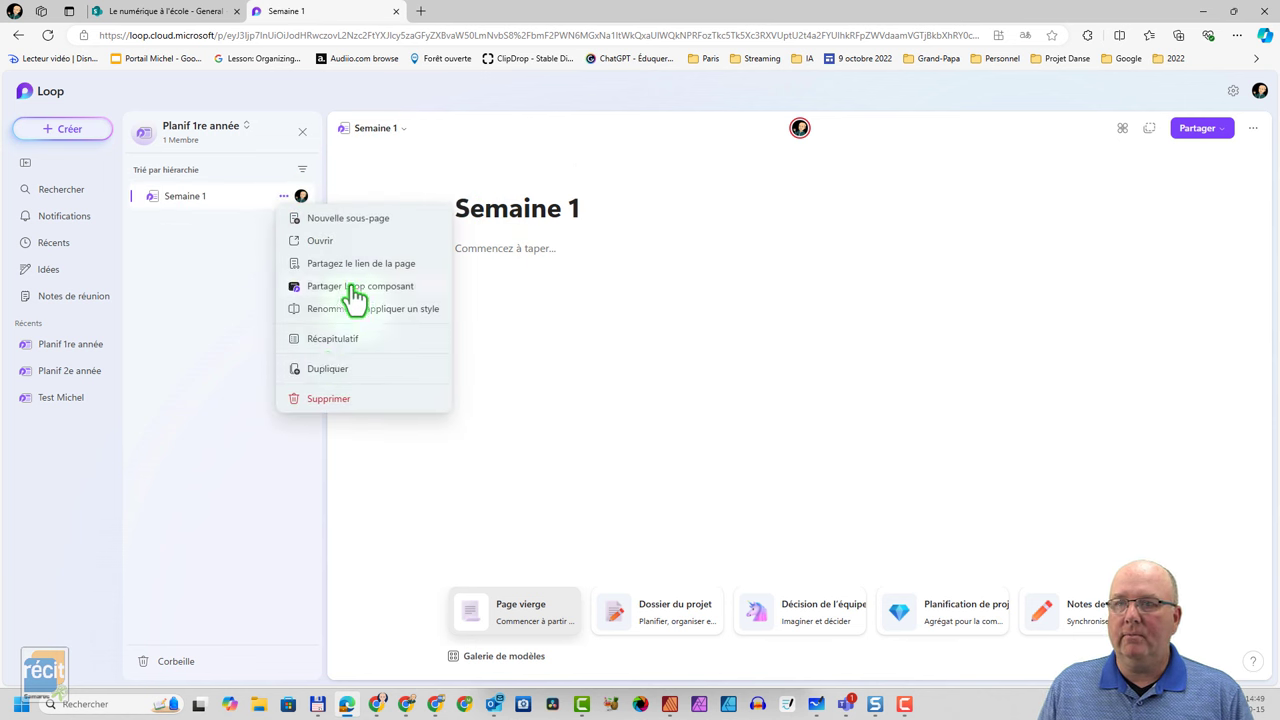
pyautogui.click(347, 218)
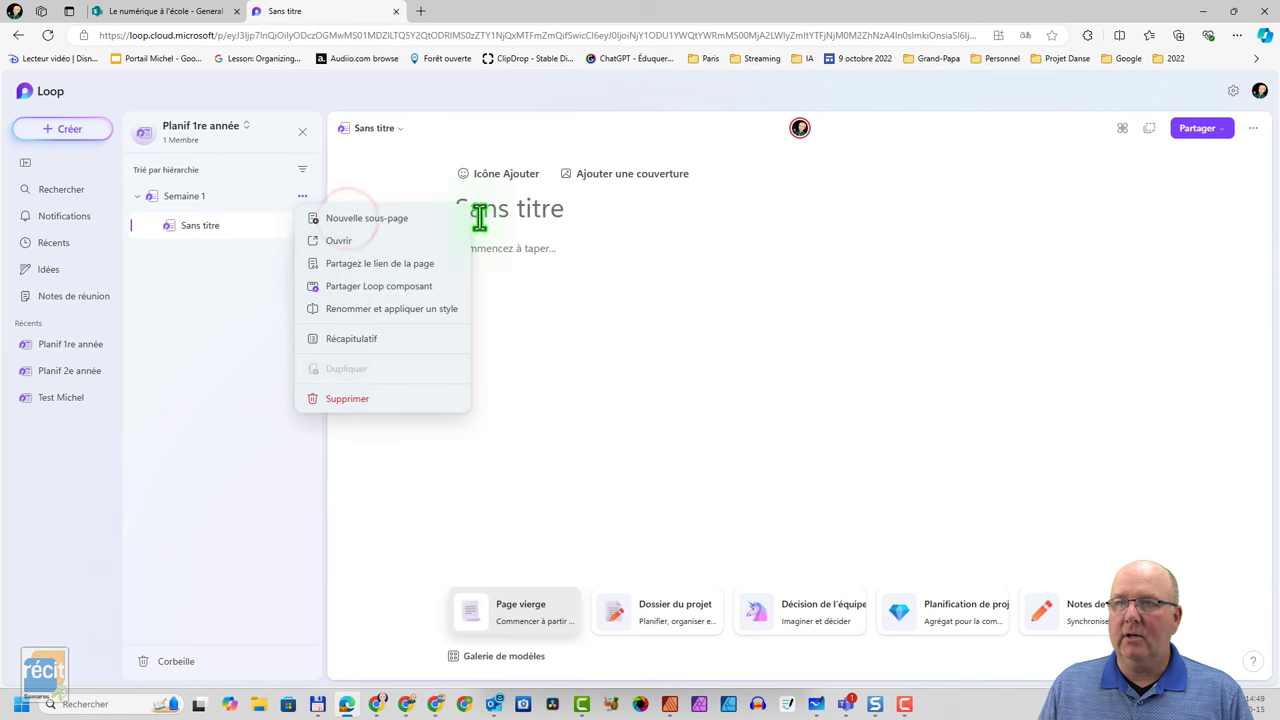
pyautogui.write('Lu')
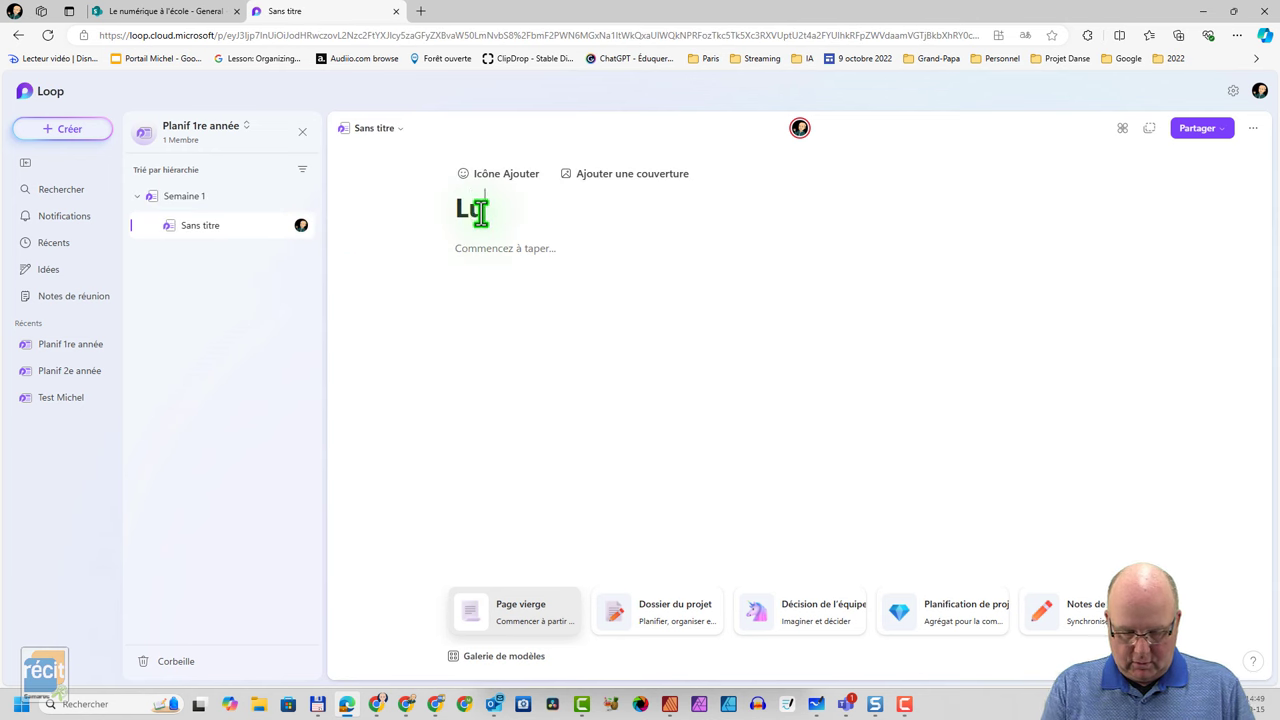
pyautogui.write('ndi')
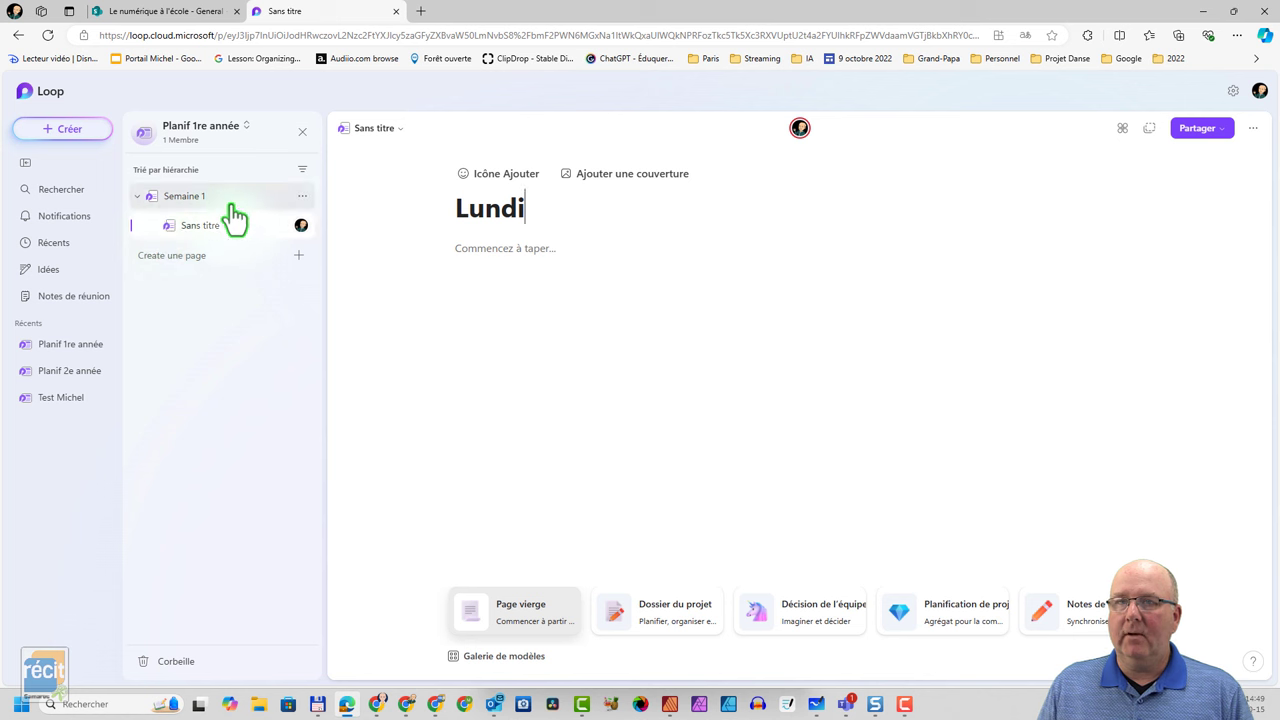
# Add a second sub-page, Mardi, place it below Lundi, and open Lundi
pyautogui.click(301, 198)
pyautogui.click(325, 218)
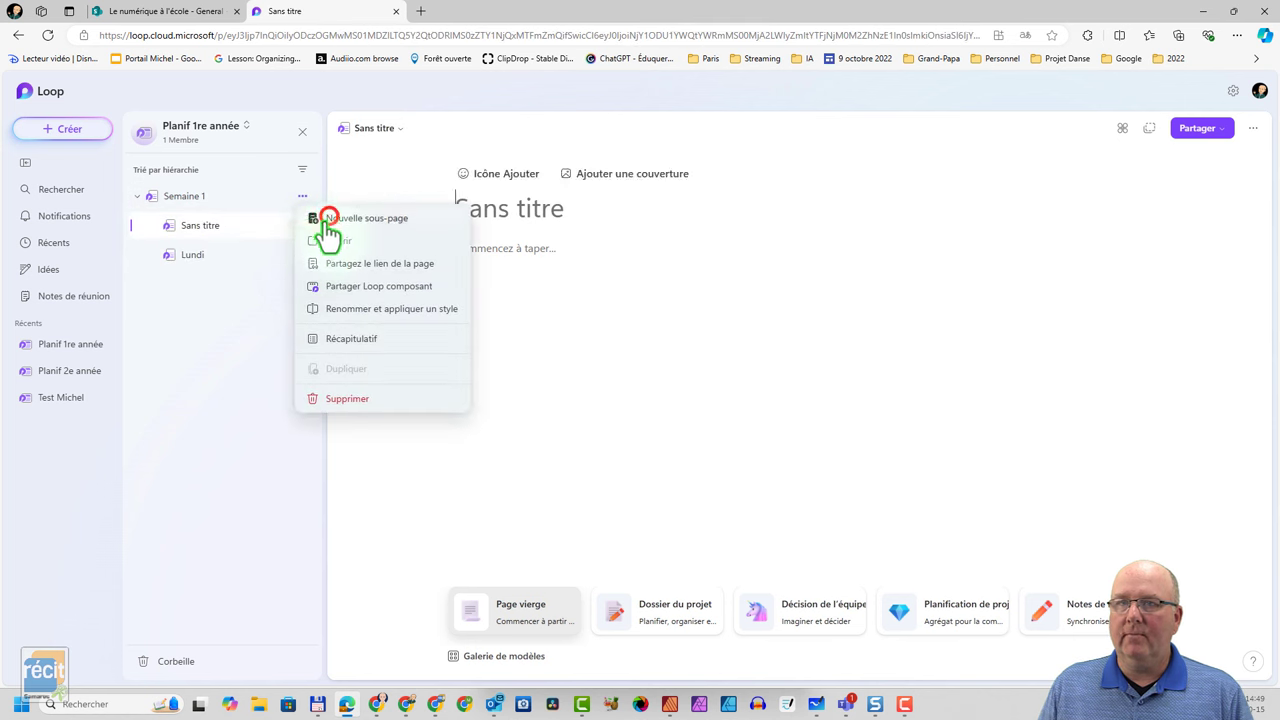
pyautogui.write('M')
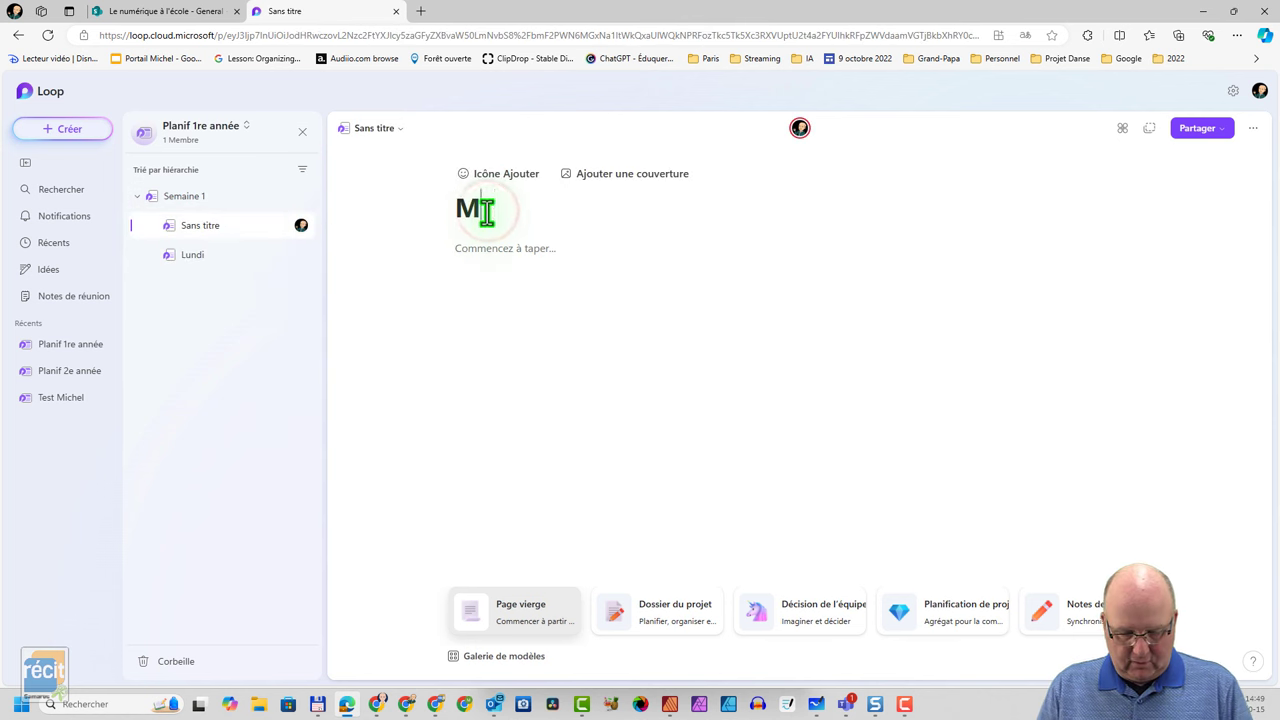
pyautogui.write('ardi')
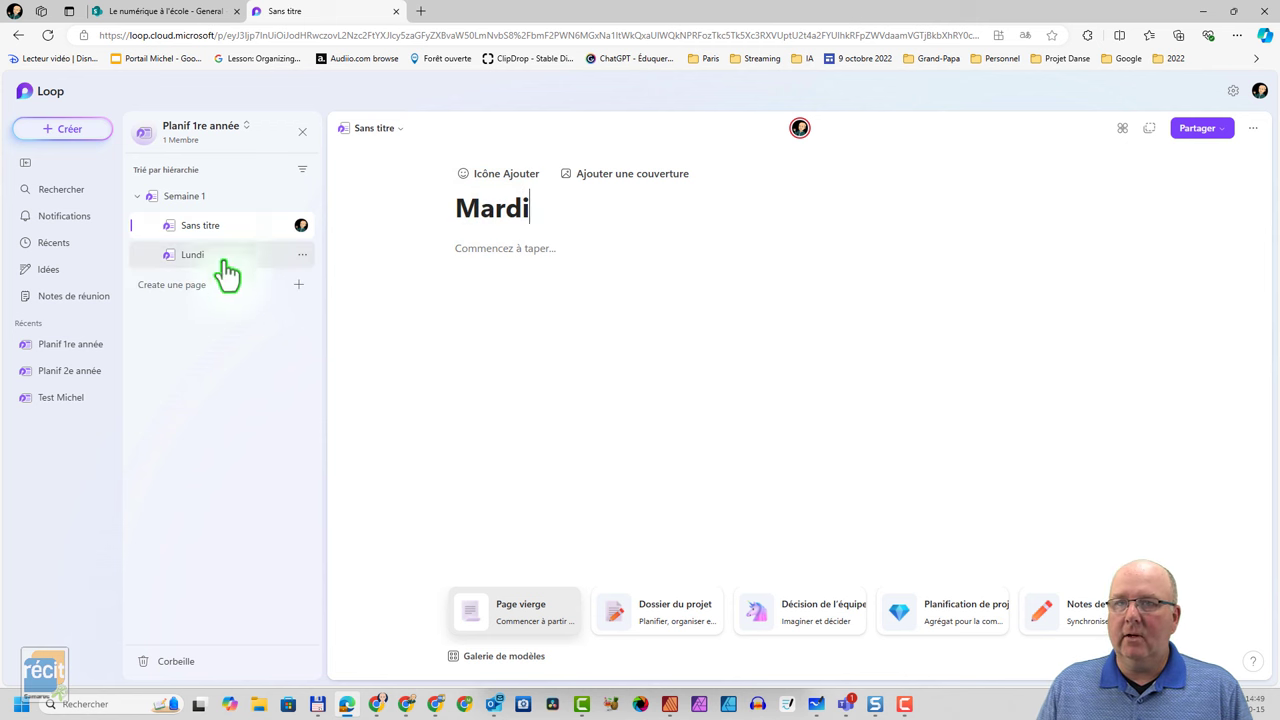
pyautogui.moveTo(200, 226); pyautogui.dragTo(205, 280)
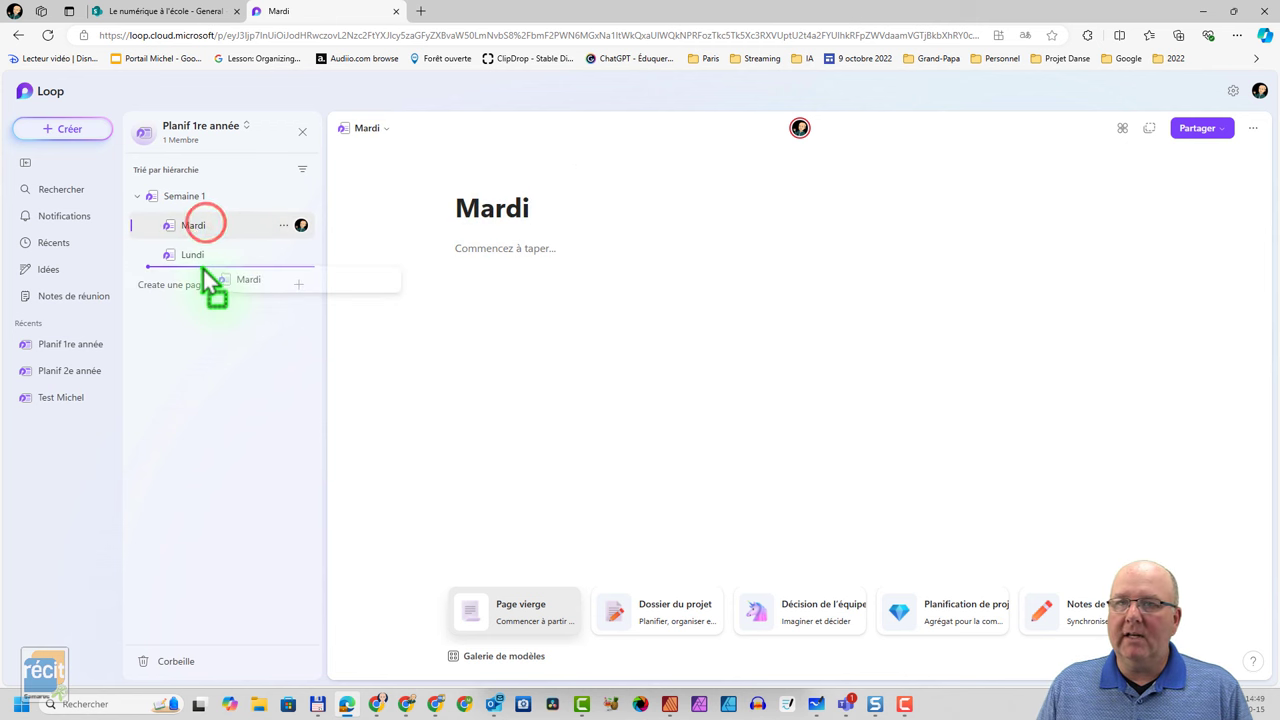
pyautogui.click(200, 238)
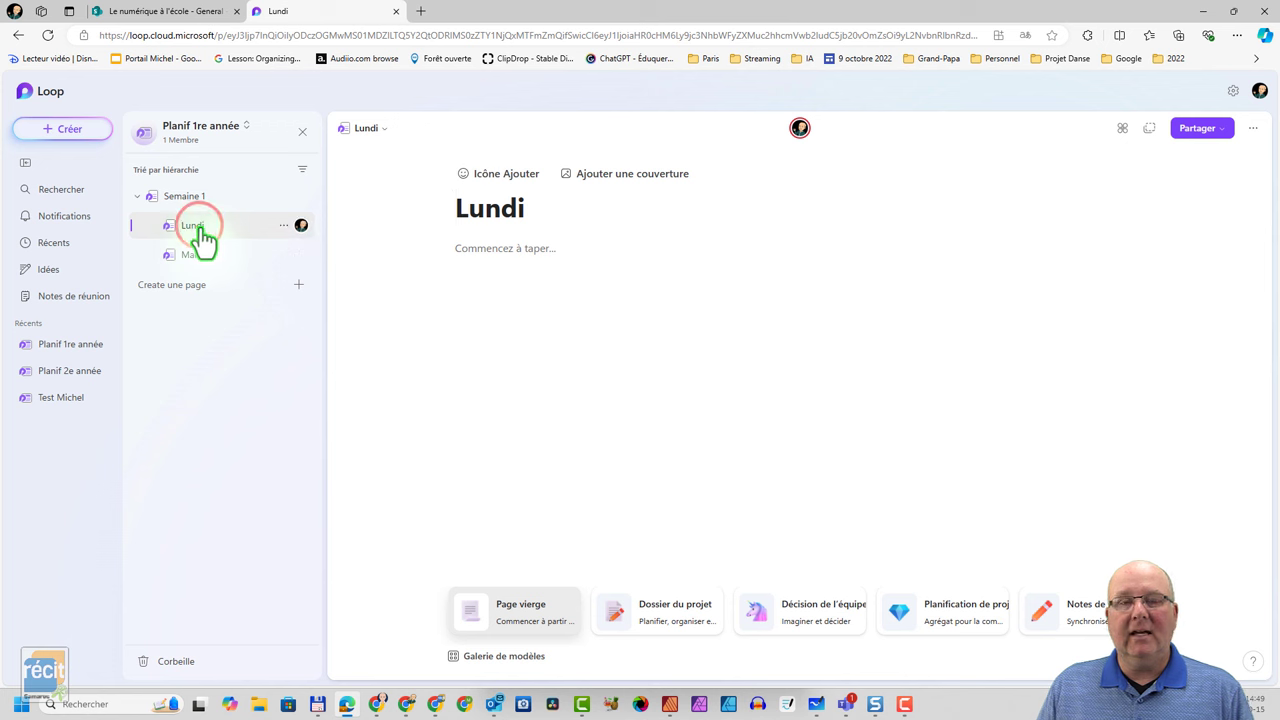
# Write the line 'Dès l'arrivée...' on the Lundi page and add a checklist with Option 1 and Option 2 below it
pyautogui.click(467, 248)
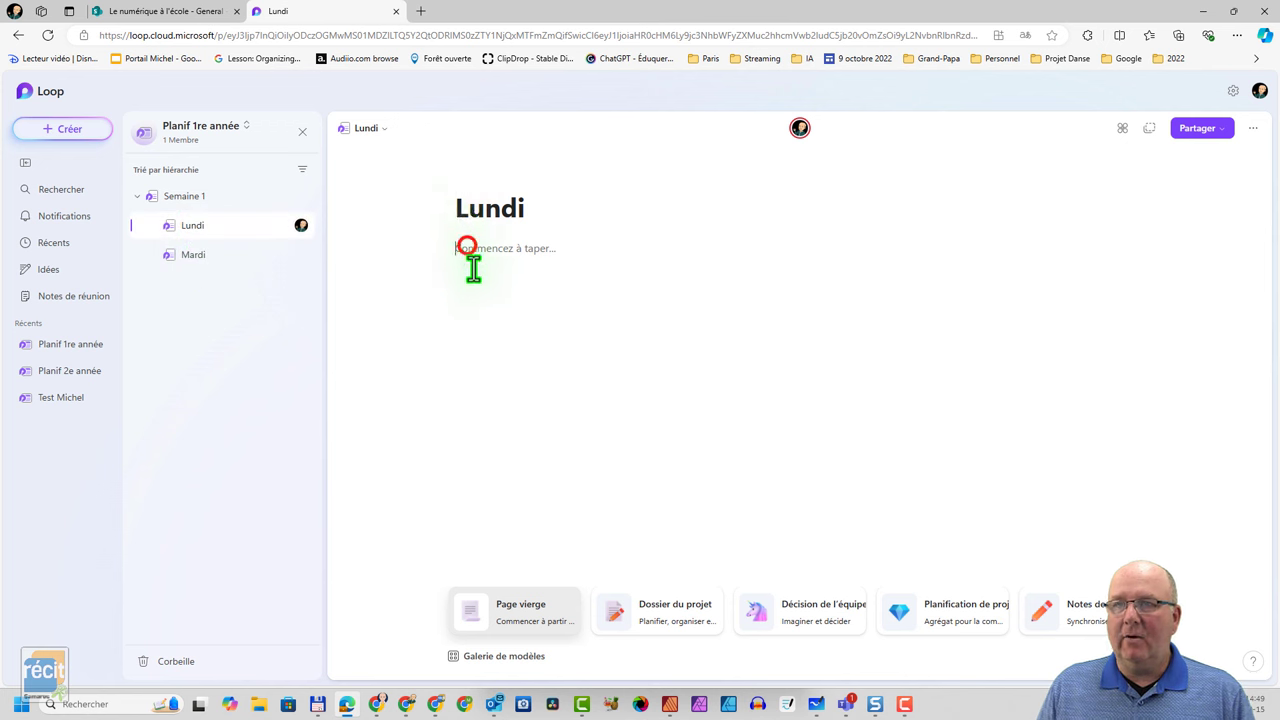
pyautogui.write("Dès l'arrivée...")
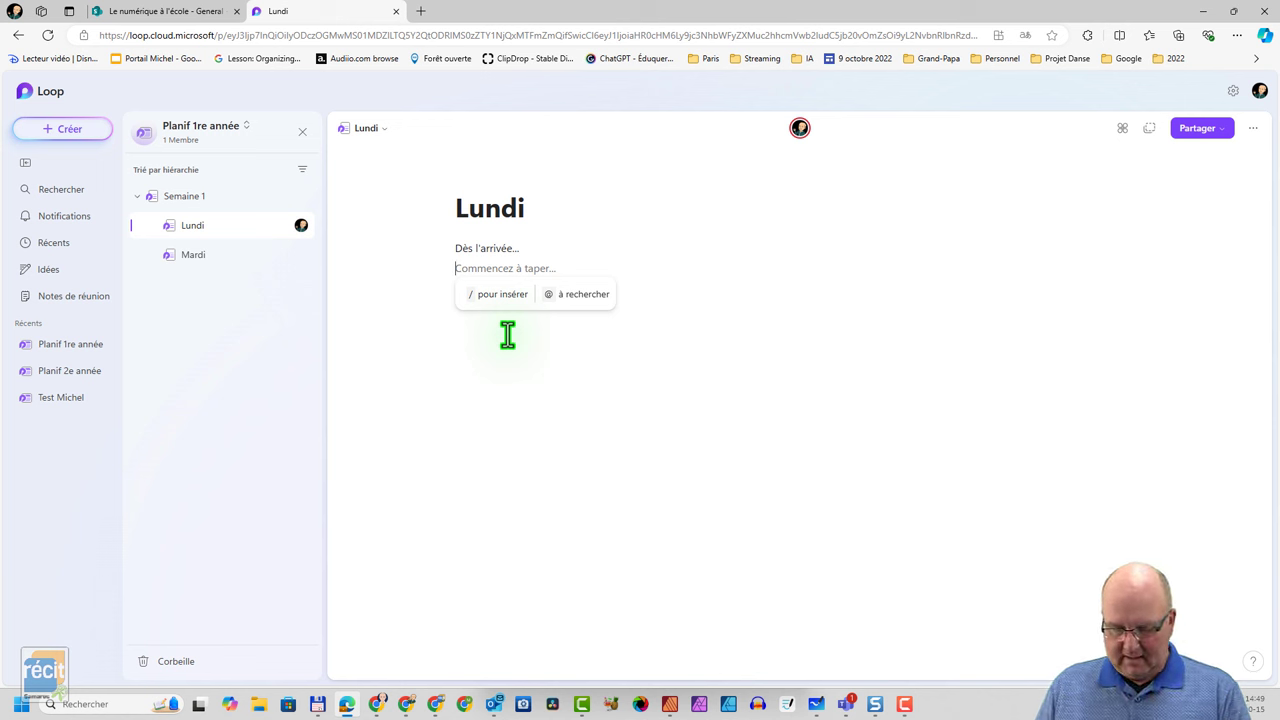
pyautogui.write('/')
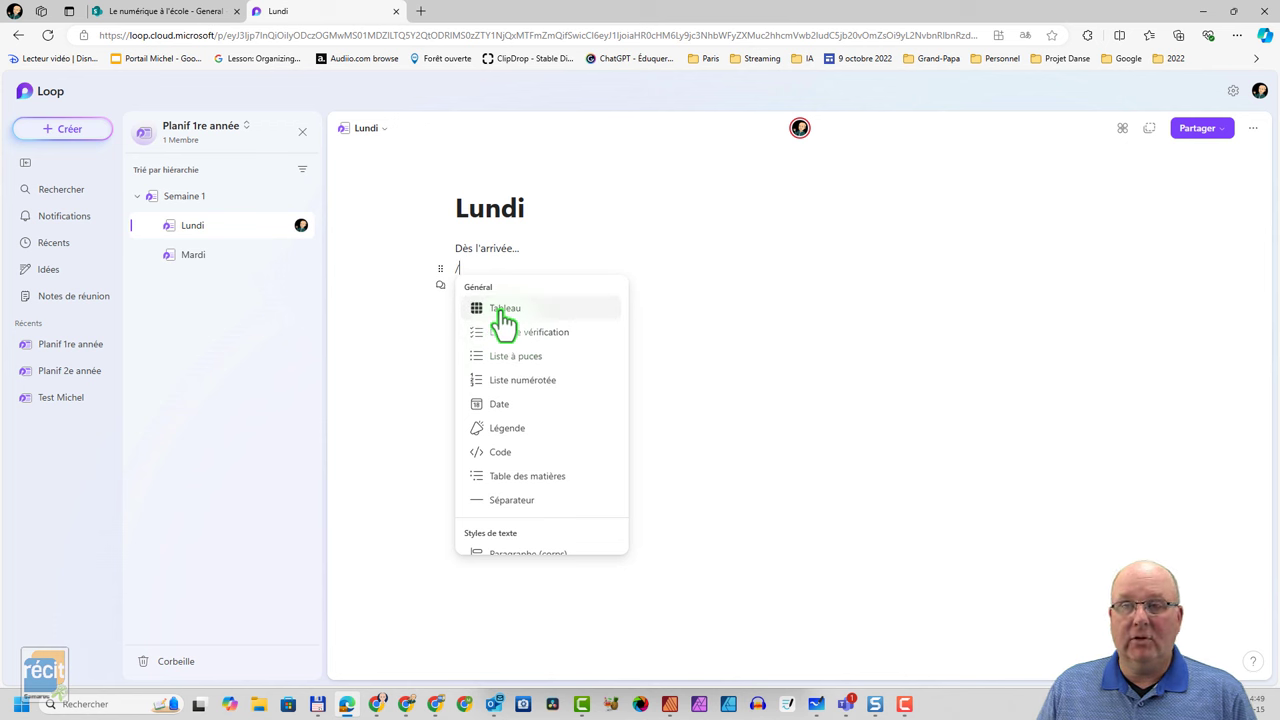
pyautogui.click(505, 333)
pyautogui.write('Option 2')
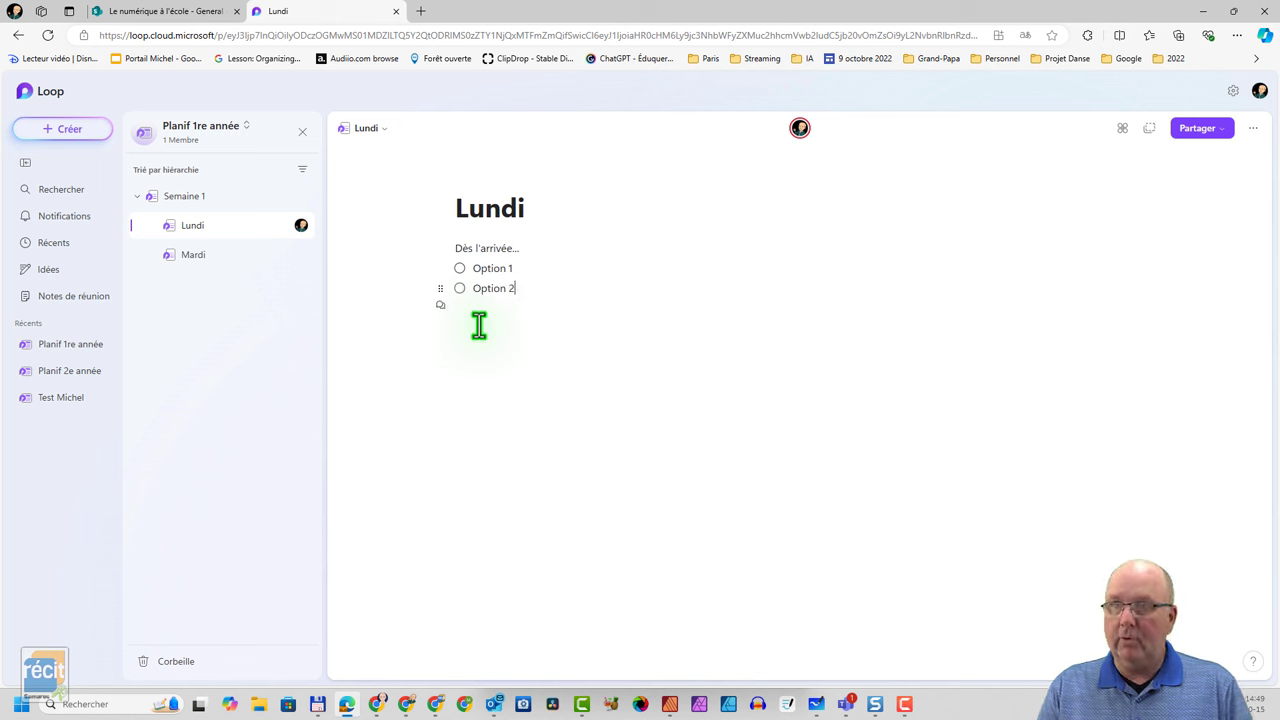
pyautogui.press('Return')
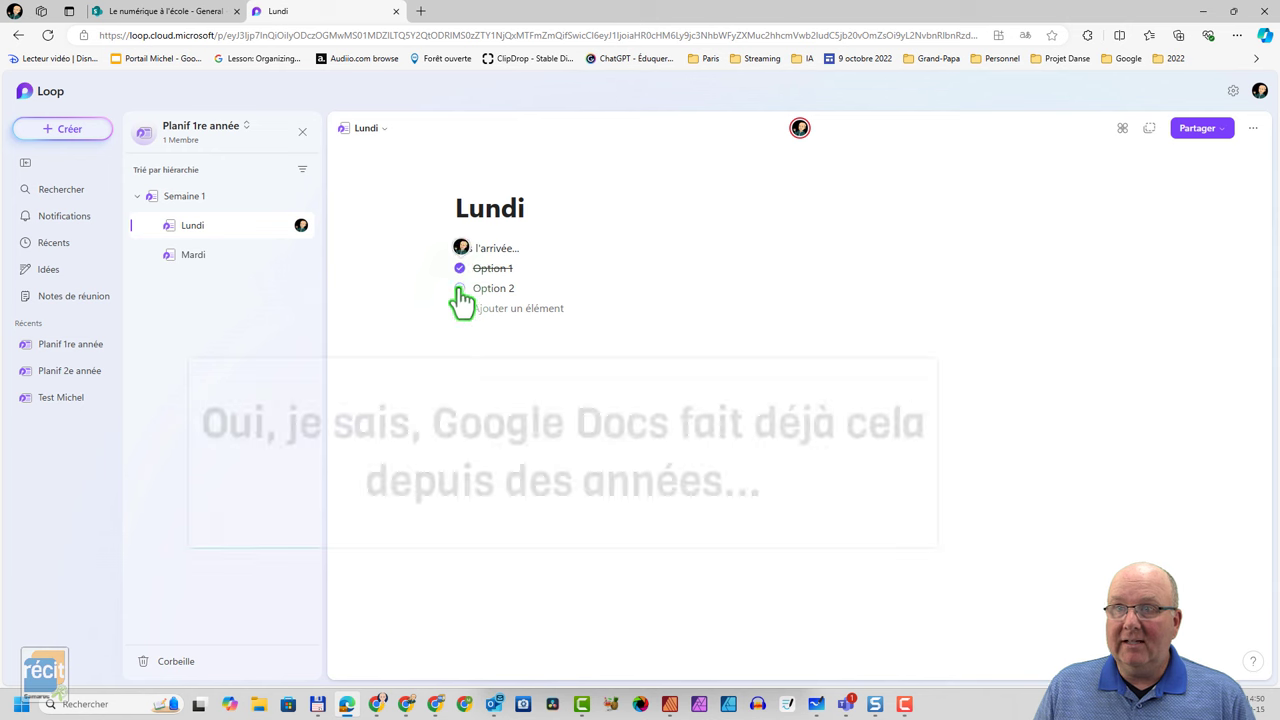
# Check and uncheck Option 2 and Option 1, leaving both unchecked, then start an empty line below
pyautogui.click(460, 290)
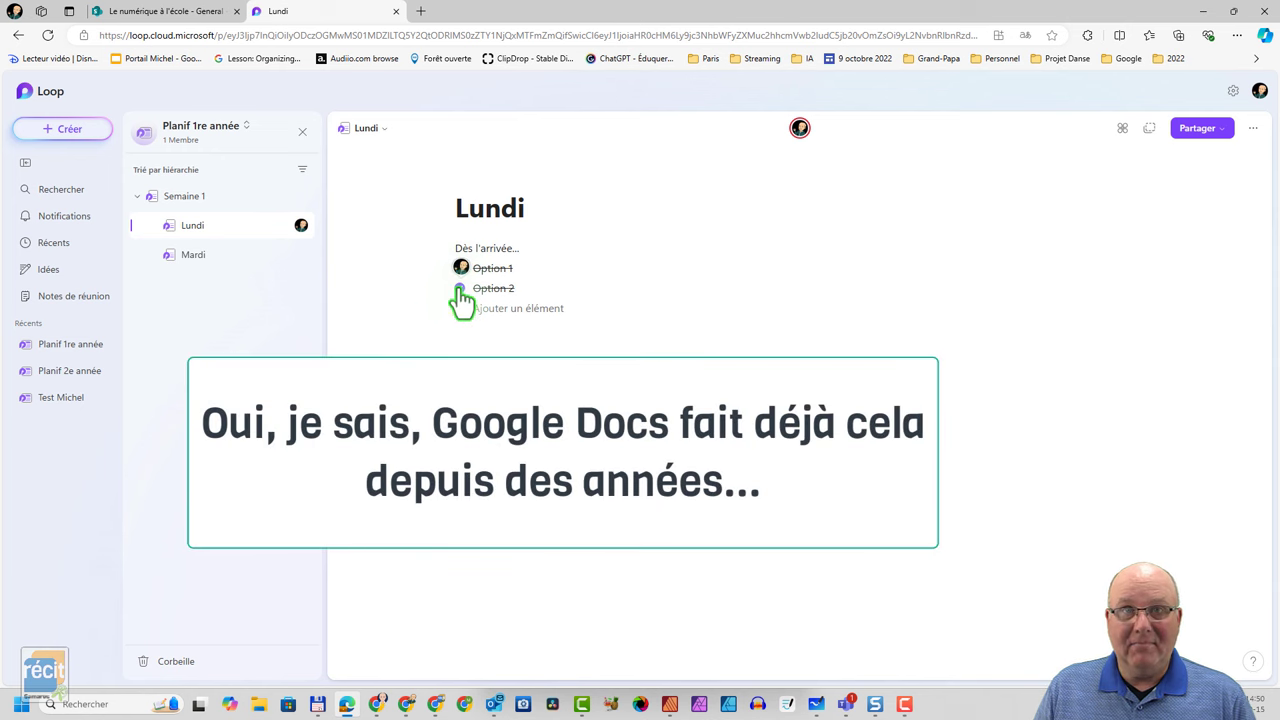
pyautogui.click(459, 288)
pyautogui.click(458, 268)
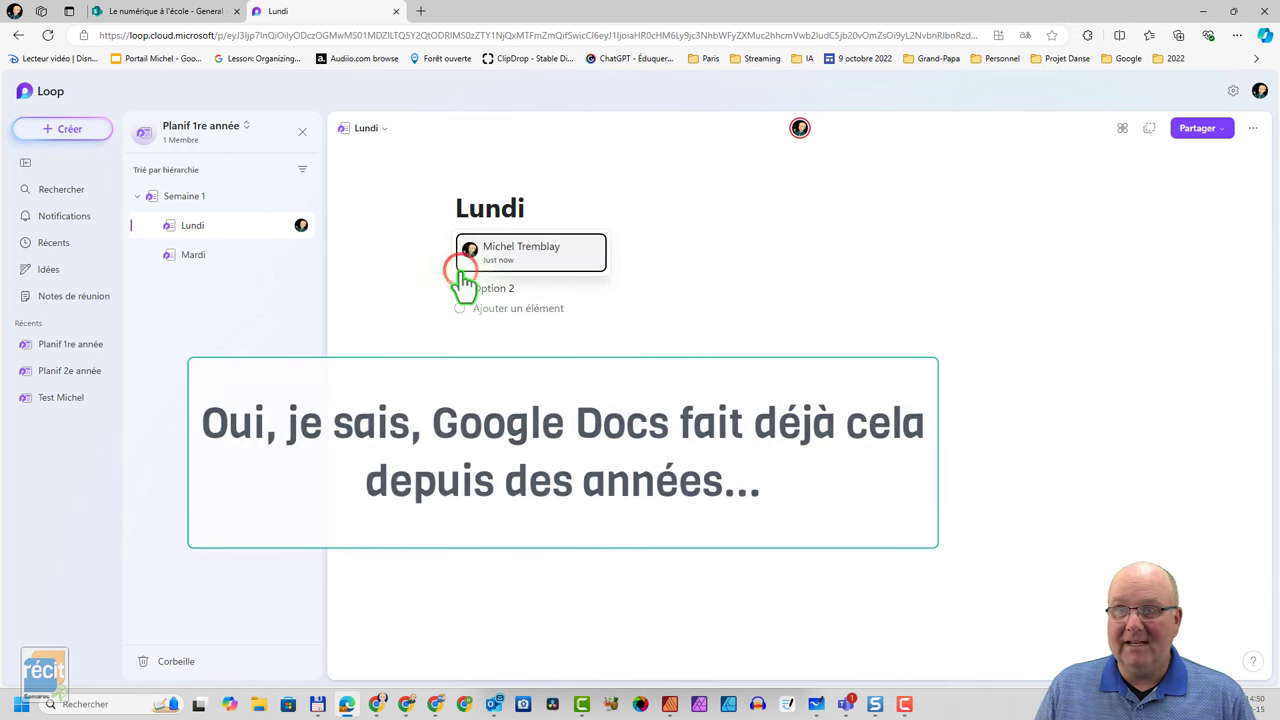
pyautogui.click(674, 283)
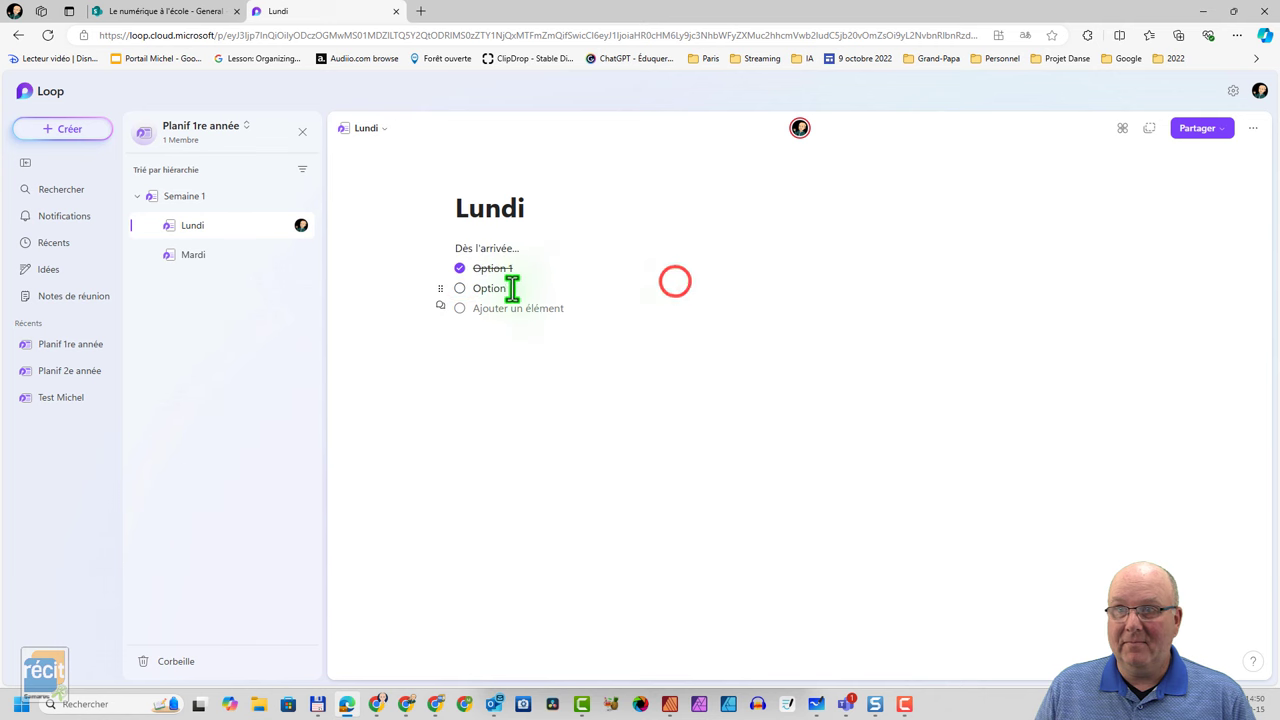
pyautogui.click(460, 268)
pyautogui.click(477, 355)
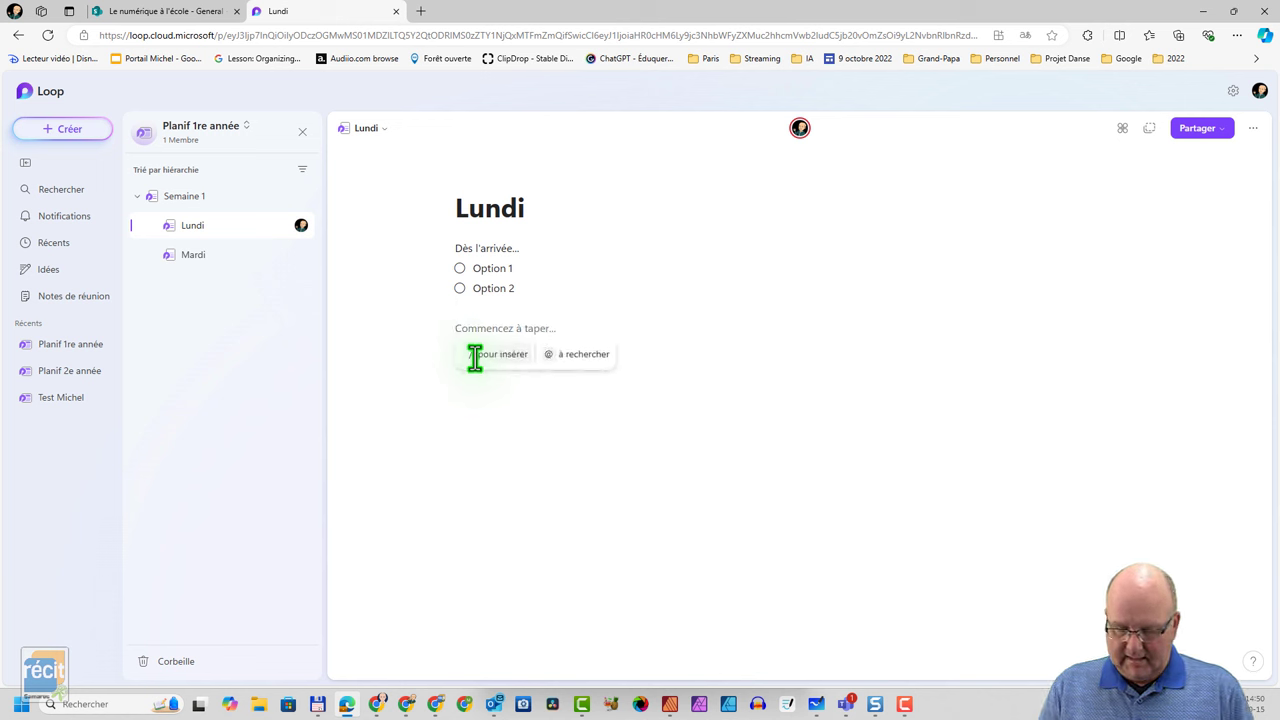
# Insert a date chip for Thursday 17 October 2024 (jeu. 17 oct.) and add a new line after it
pyautogui.write('/')
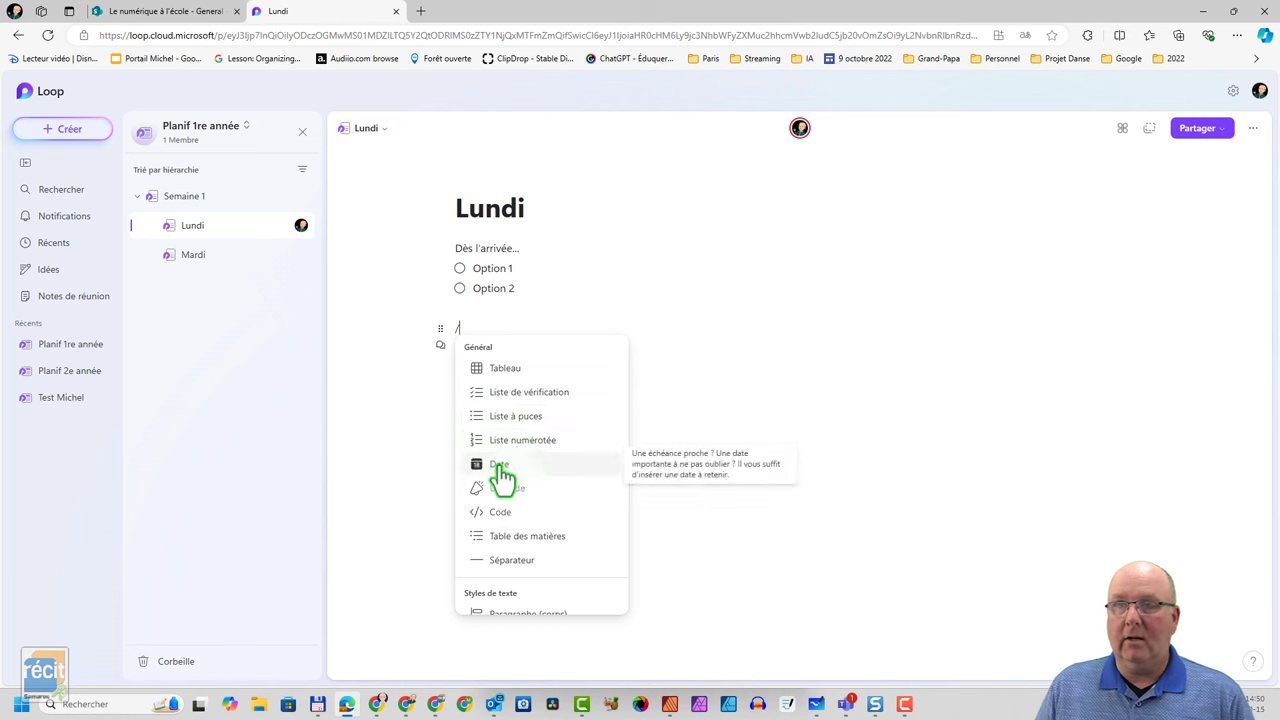
pyautogui.click(499, 464)
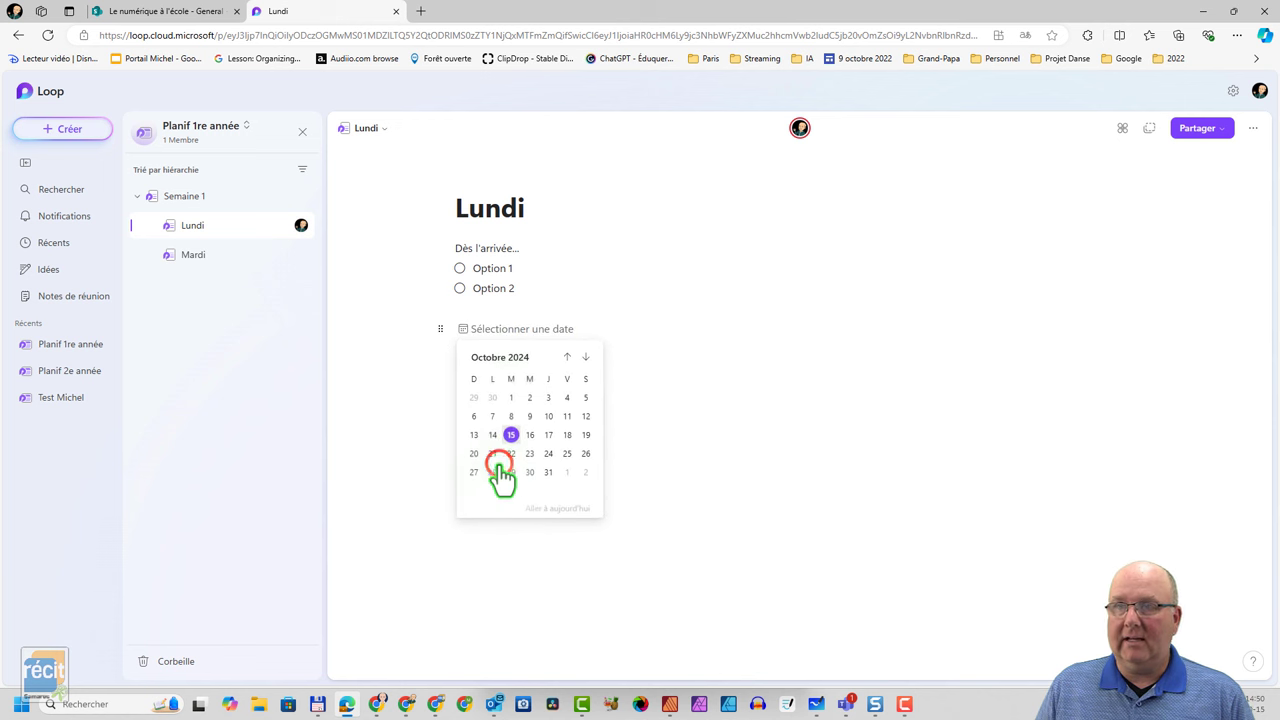
pyautogui.click(546, 434)
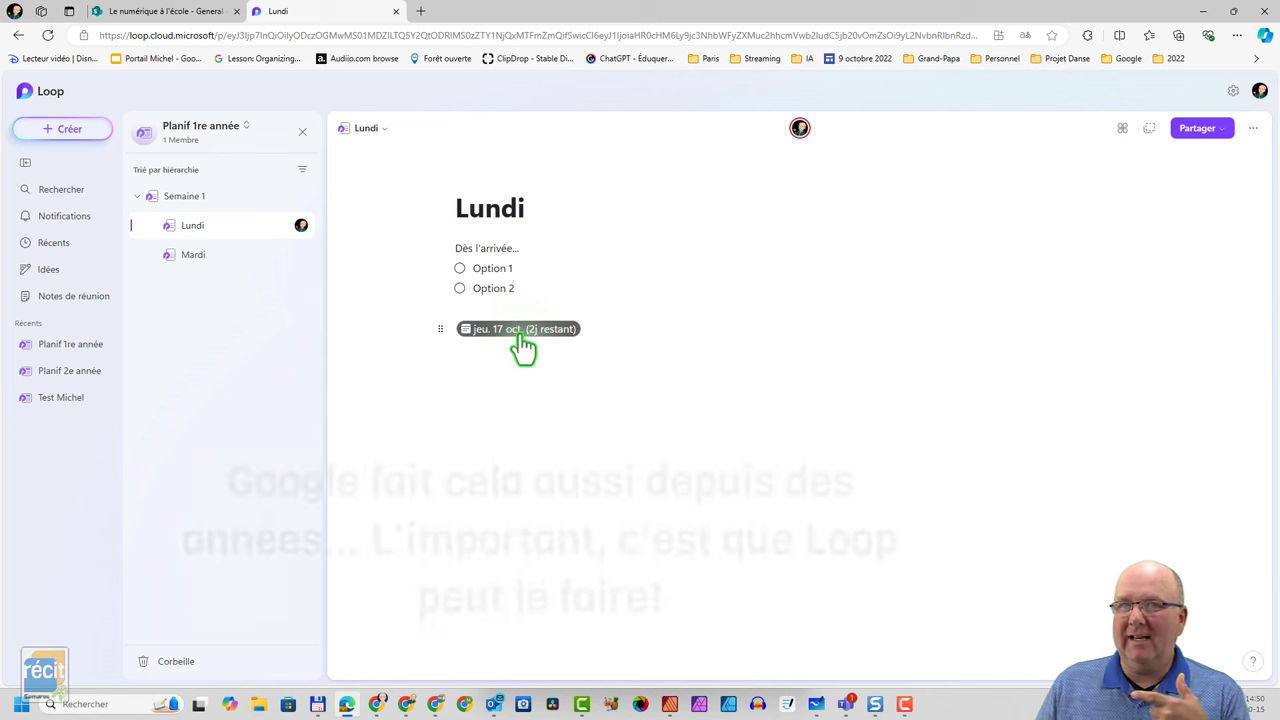
pyautogui.click(606, 336)
pyautogui.press('Return')
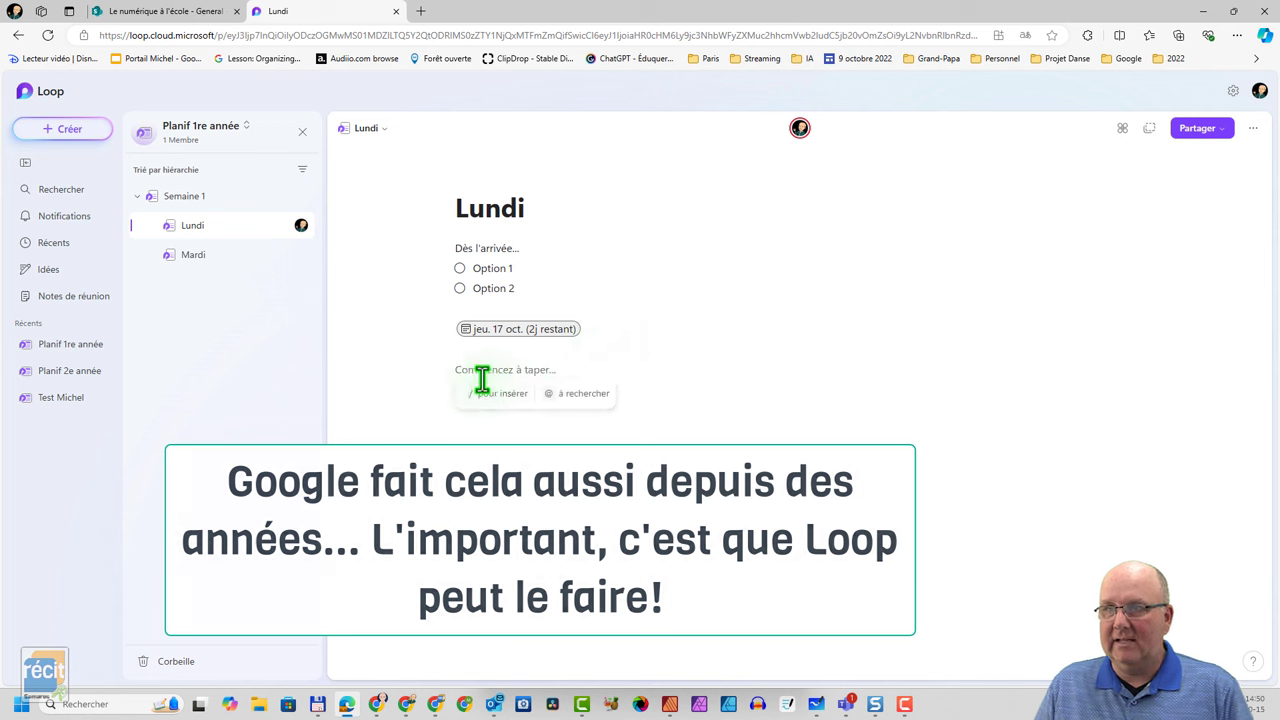
# Browse the / insert menu through its General, Templates, Communication and Media sections
pyautogui.write('/')
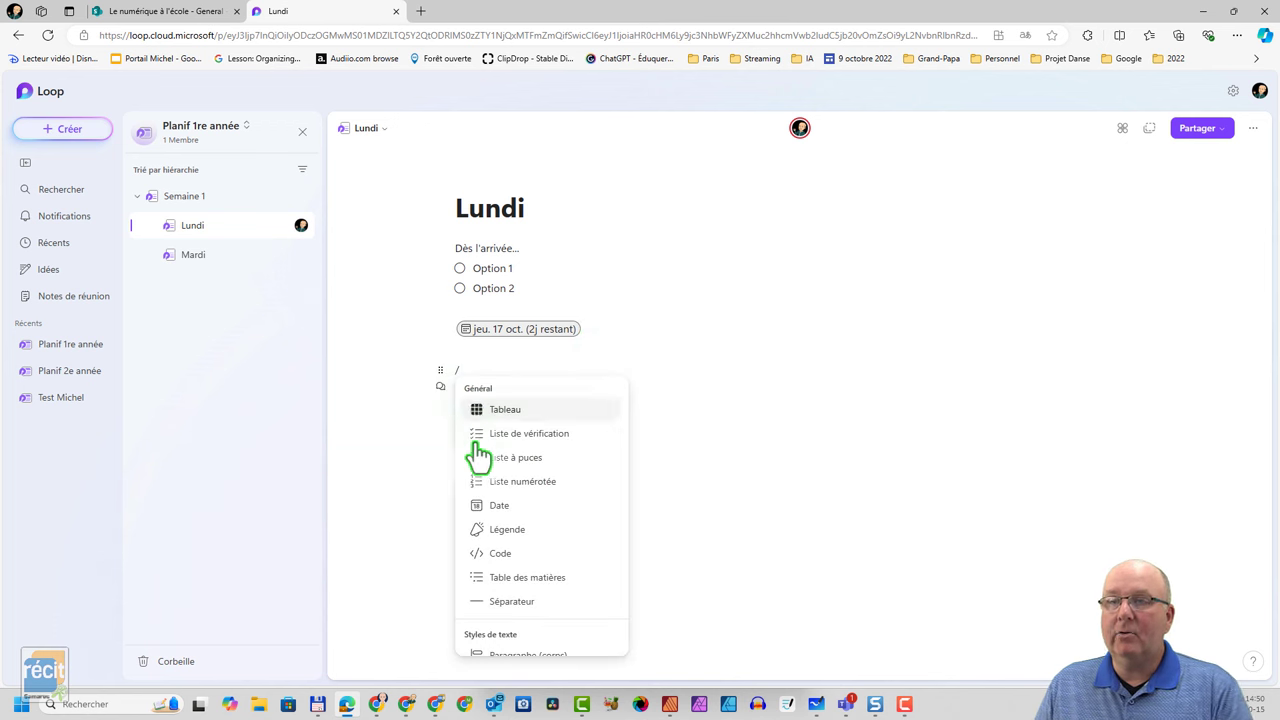
pyautogui.scroll(-1, 531, 548)
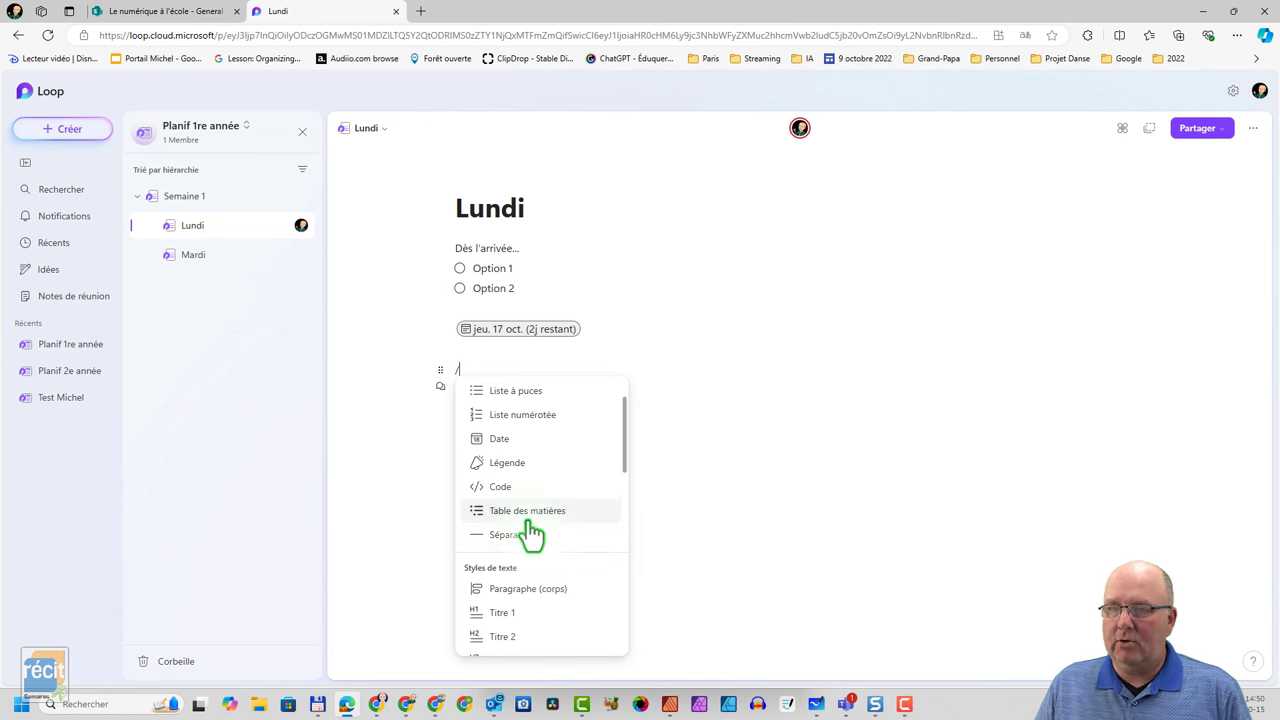
pyautogui.scroll(-2, 531, 540)
pyautogui.scroll(-1, 531, 538)
pyautogui.scroll(-2, 531, 536)
pyautogui.scroll(-2, 528, 520)
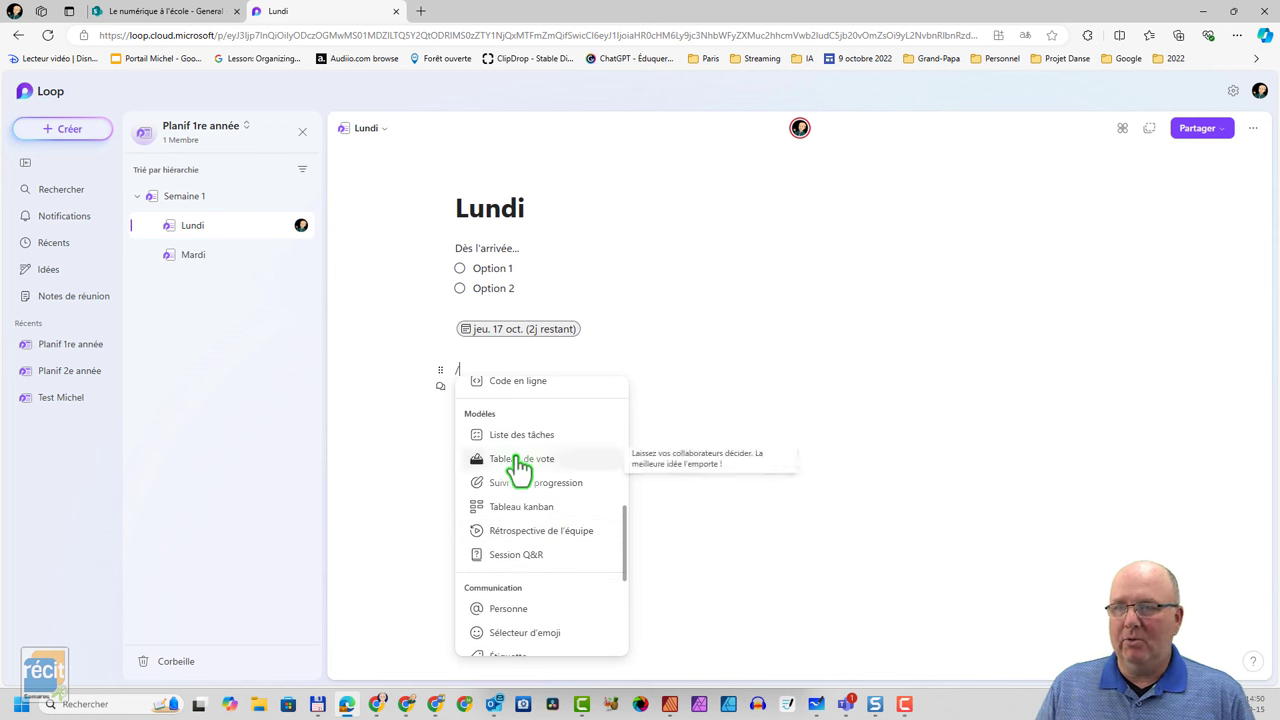
pyautogui.scroll(-2, 511, 520)
pyautogui.scroll(-1, 512, 522)
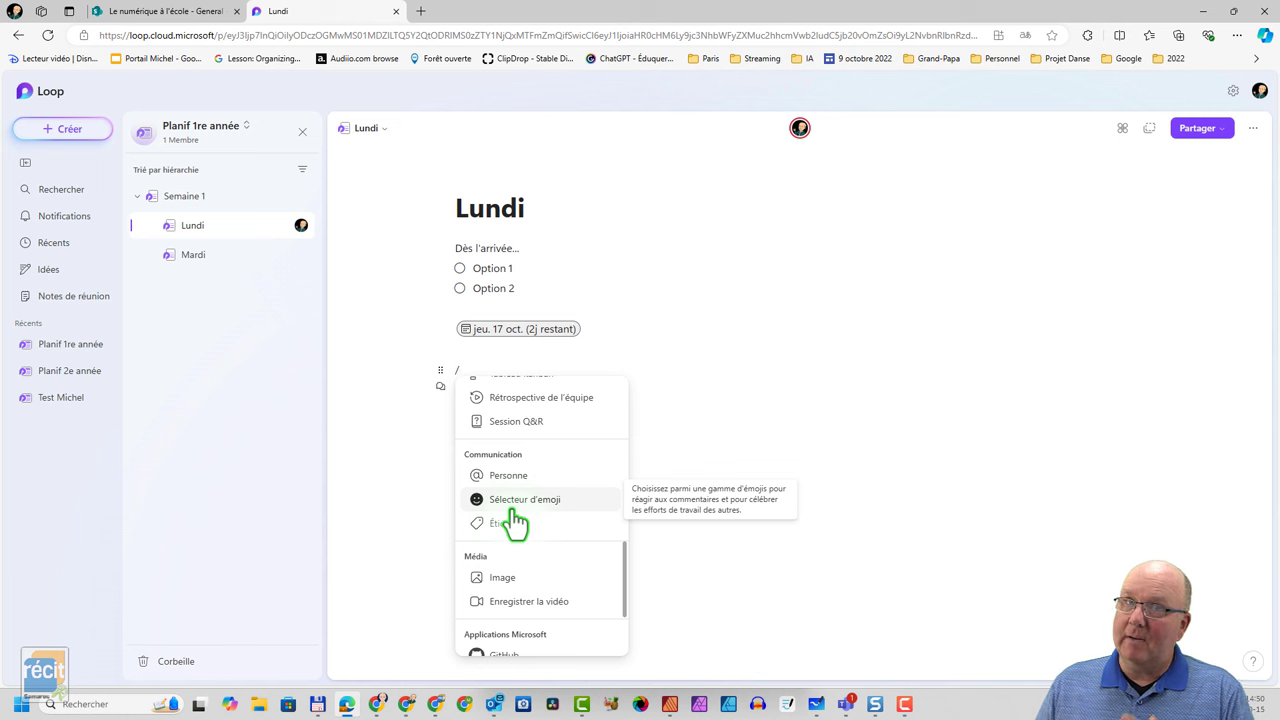
pyautogui.scroll(-2, 528, 545)
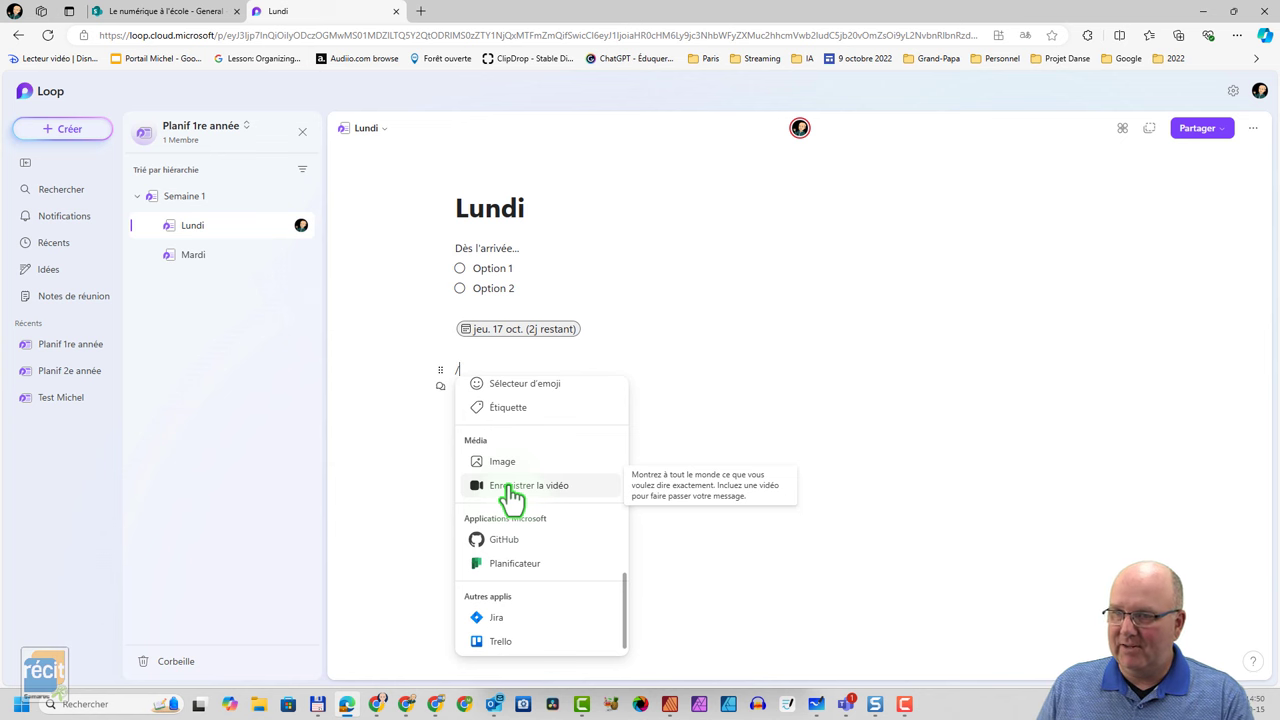
# Try inserting an Enregistrer la vidéo recording, then close the camera-in-use error
pyautogui.click(512, 490)
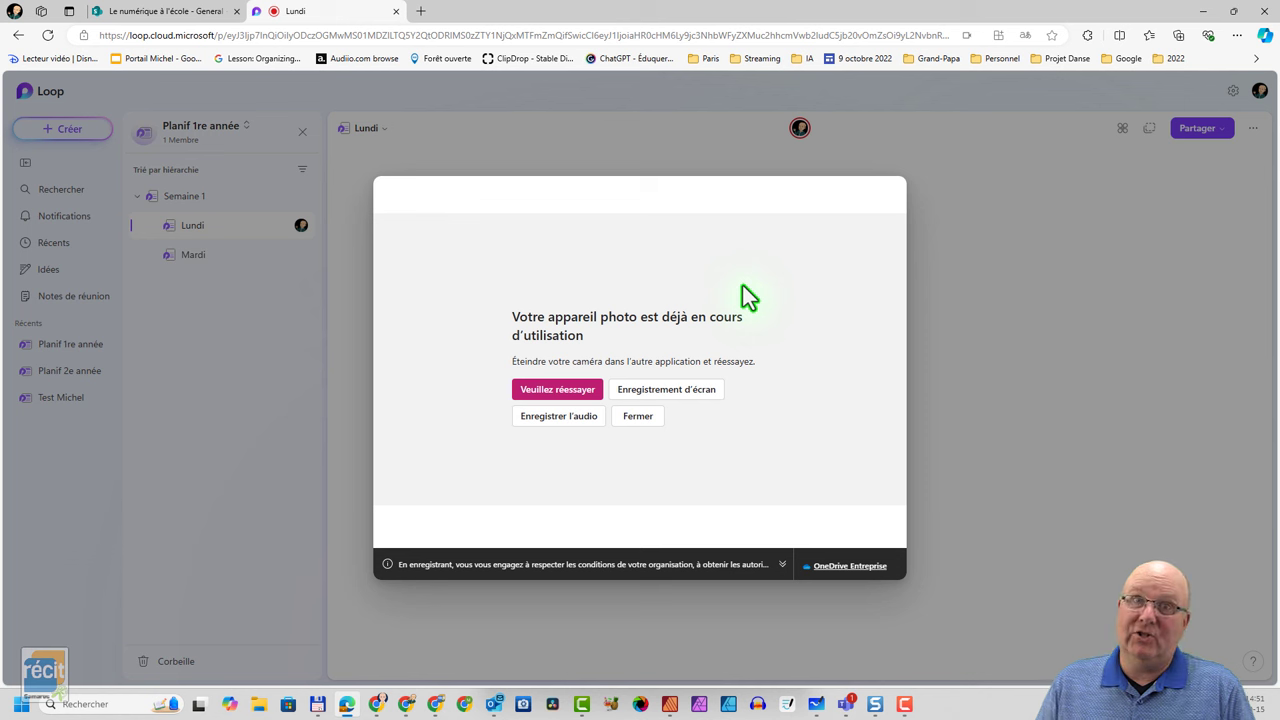
pyautogui.click(646, 420)
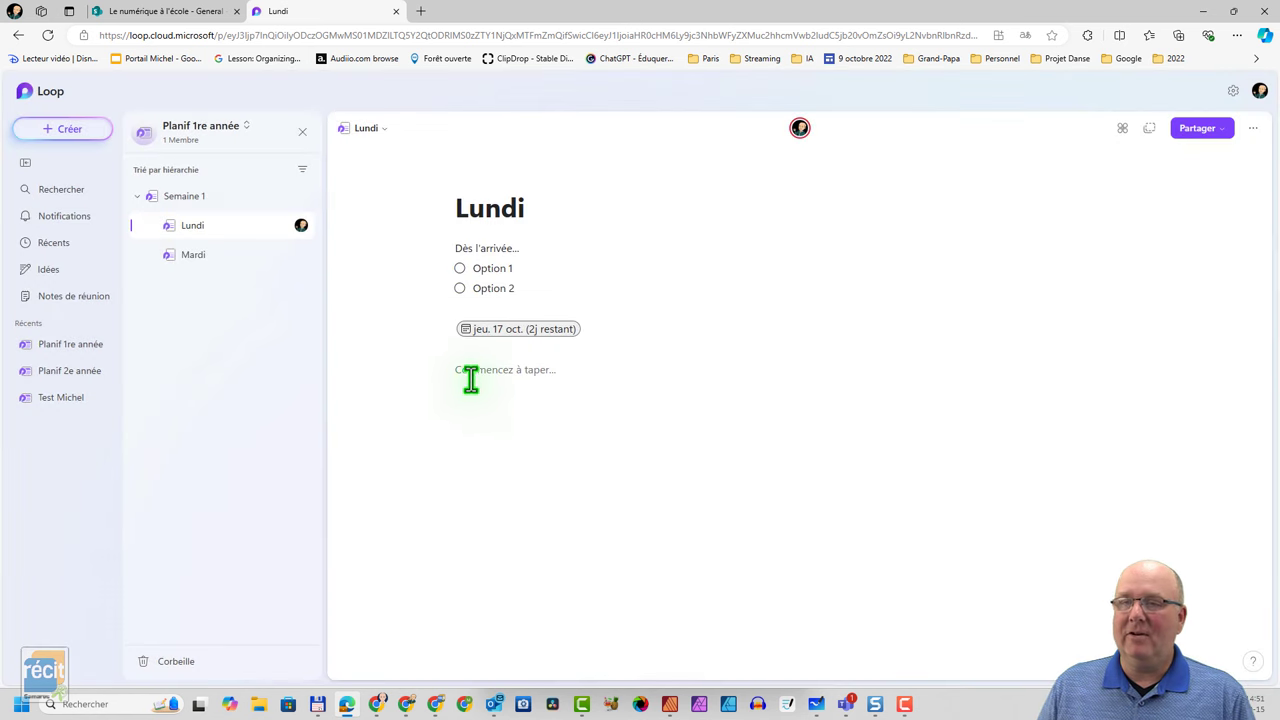
pyautogui.click(469, 372)
pyautogui.write('/')
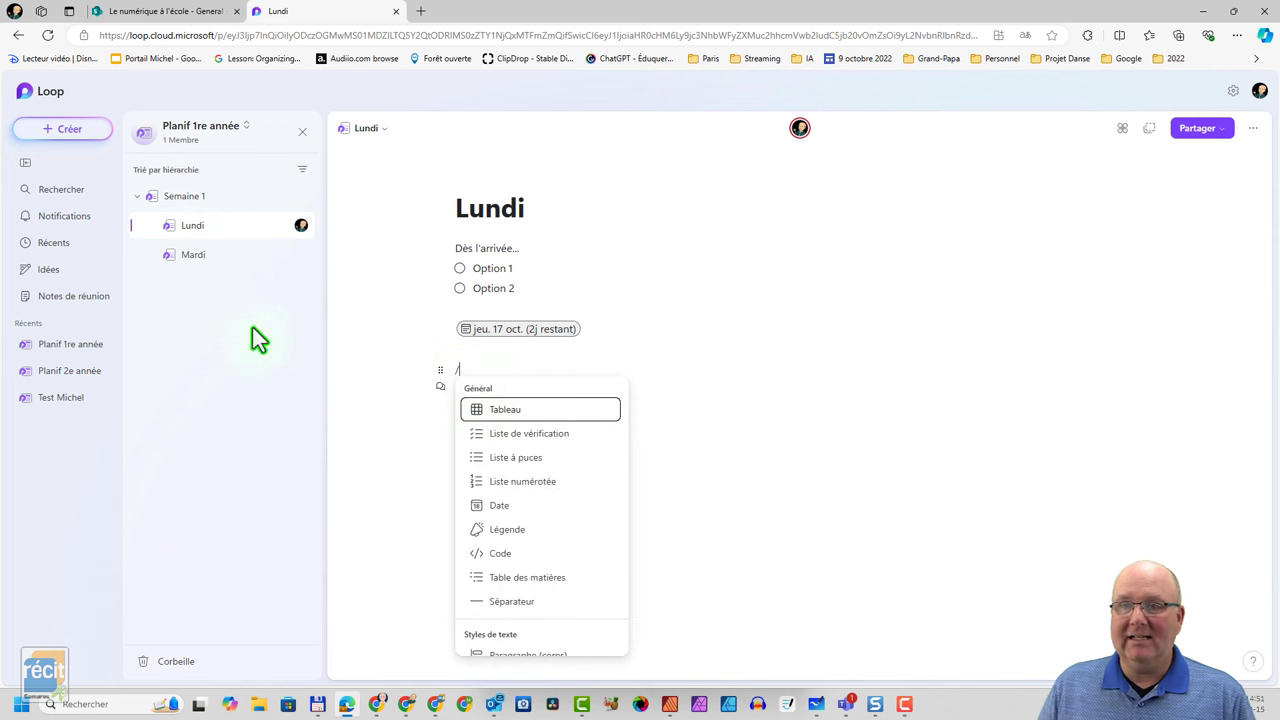
pyautogui.scroll(-1, 538, 528)
pyautogui.scroll(-1, 537, 566)
pyautogui.scroll(1, 517, 491)
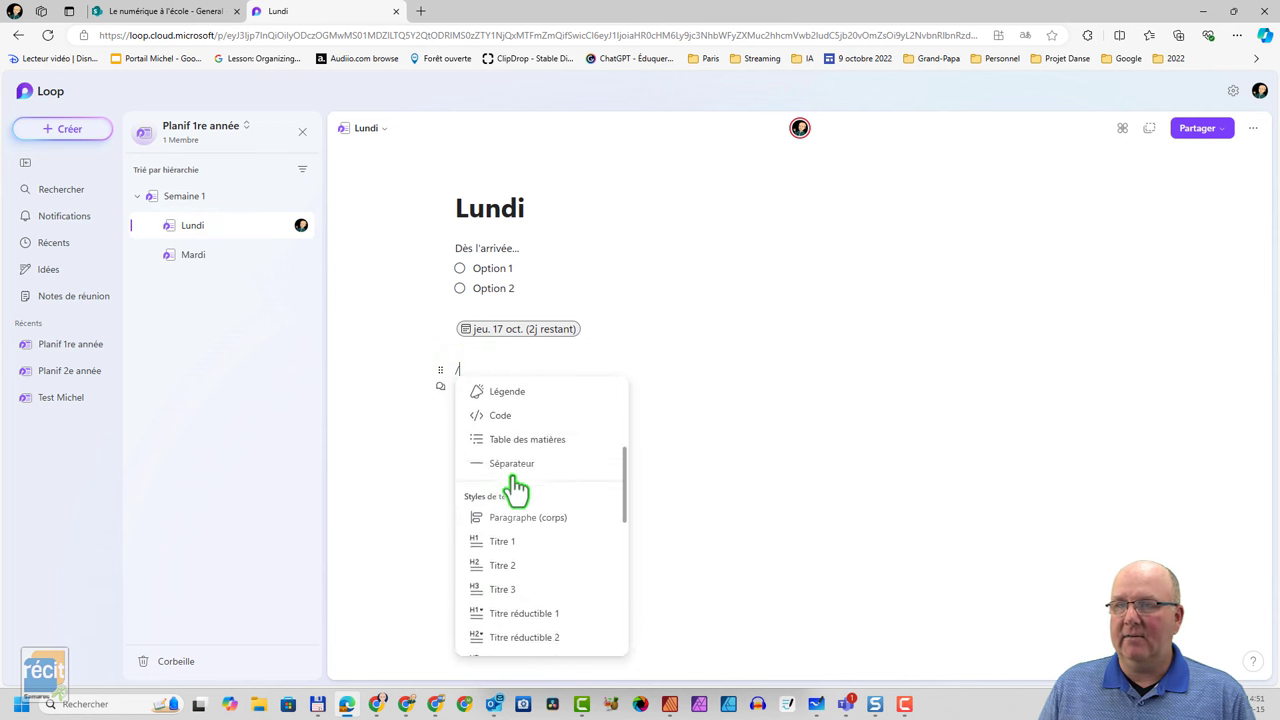
pyautogui.scroll(-1, 517, 491)
pyautogui.scroll(-1, 515, 488)
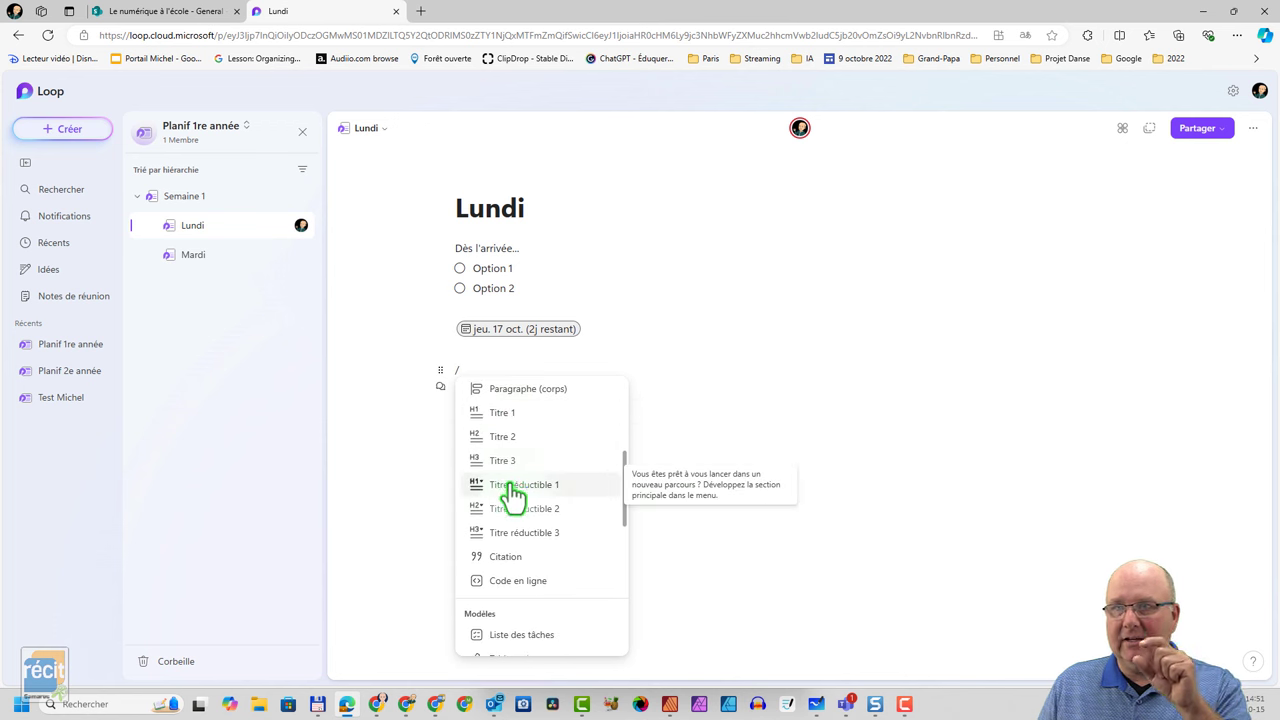
pyautogui.scroll(-1, 520, 535)
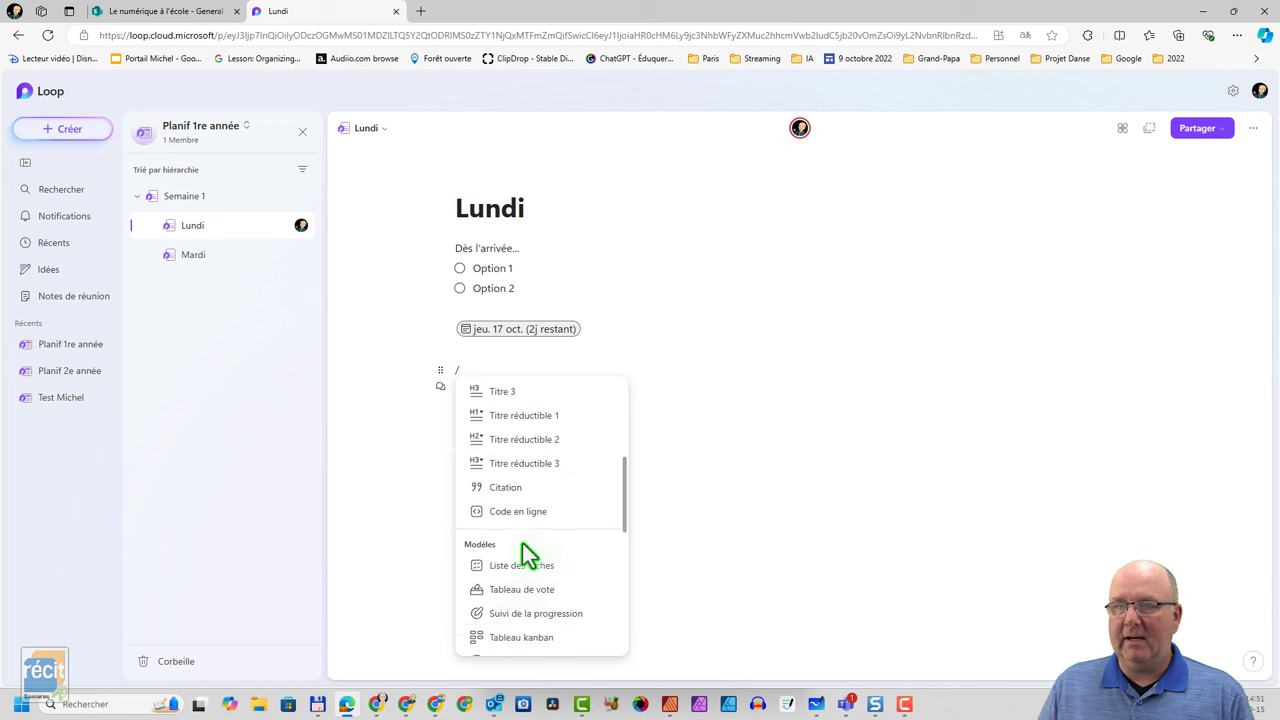
pyautogui.scroll(-1, 522, 545)
pyautogui.scroll(-1, 524, 556)
pyautogui.scroll(-2, 523, 552)
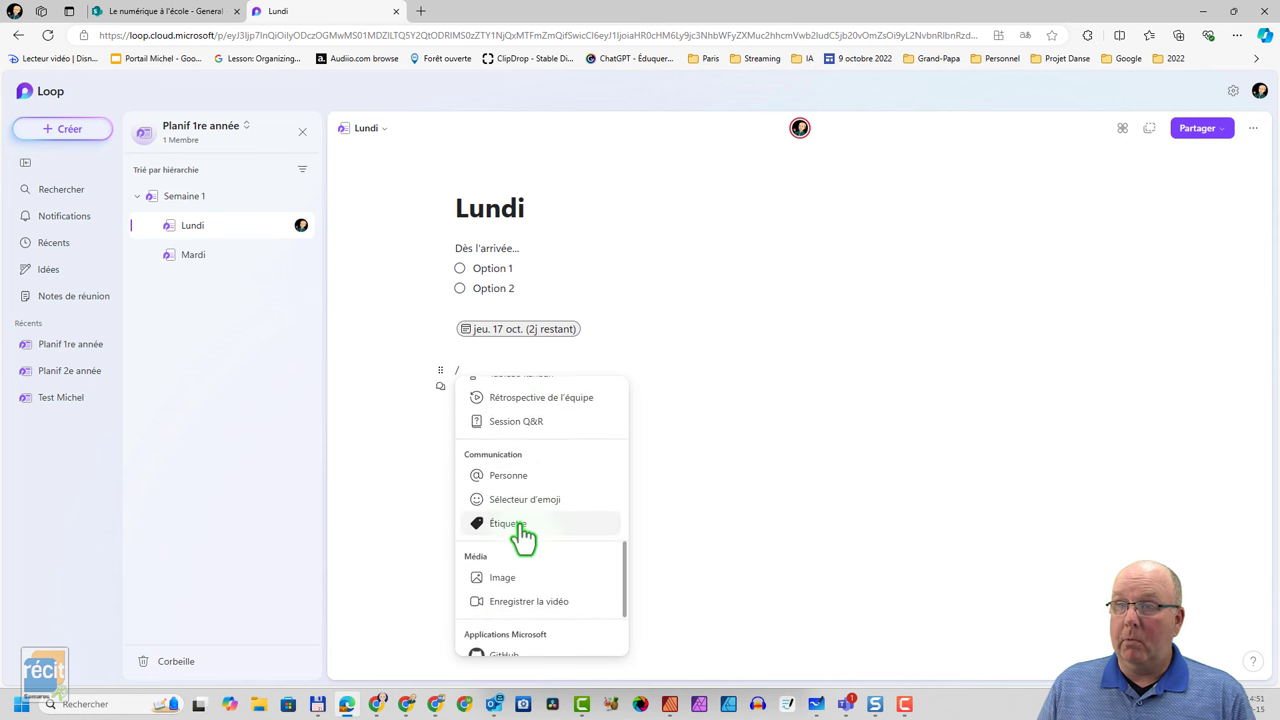
pyautogui.scroll(-2, 522, 535)
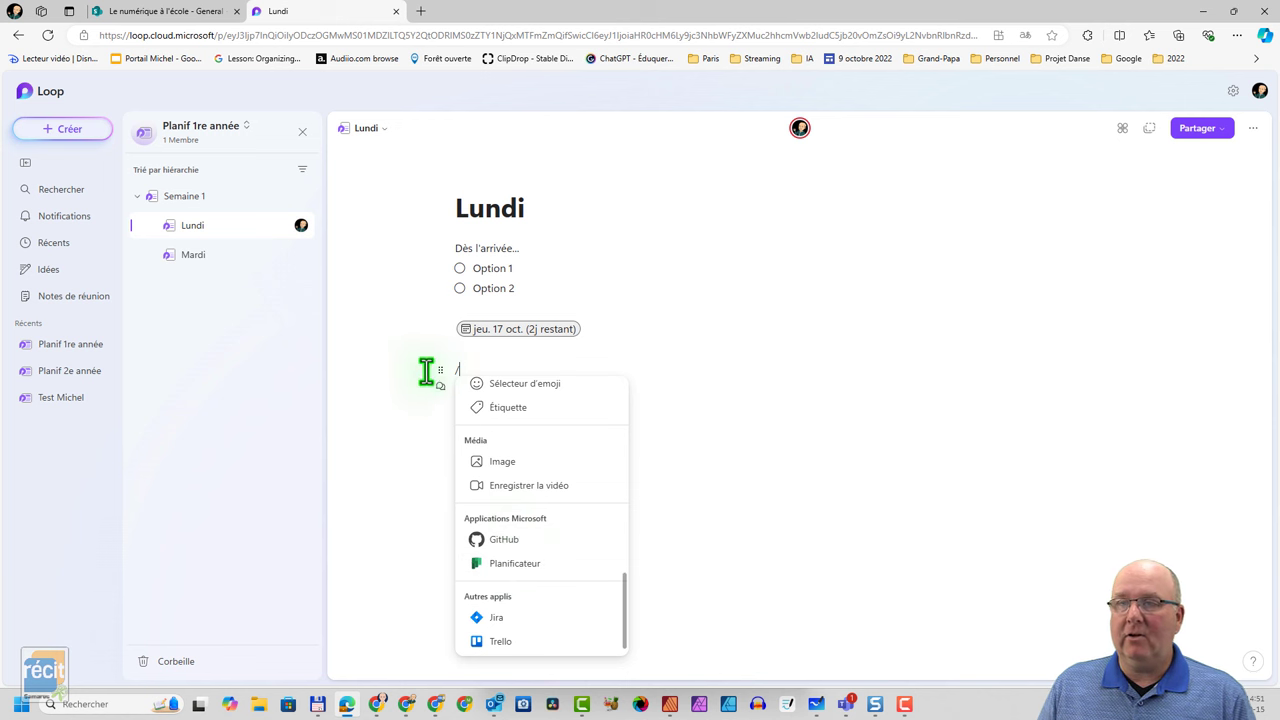
pyautogui.click(418, 327)
# Create a Nouvelle sous-page under Lundi titled 'Plan de travail'
pyautogui.click(417, 321)
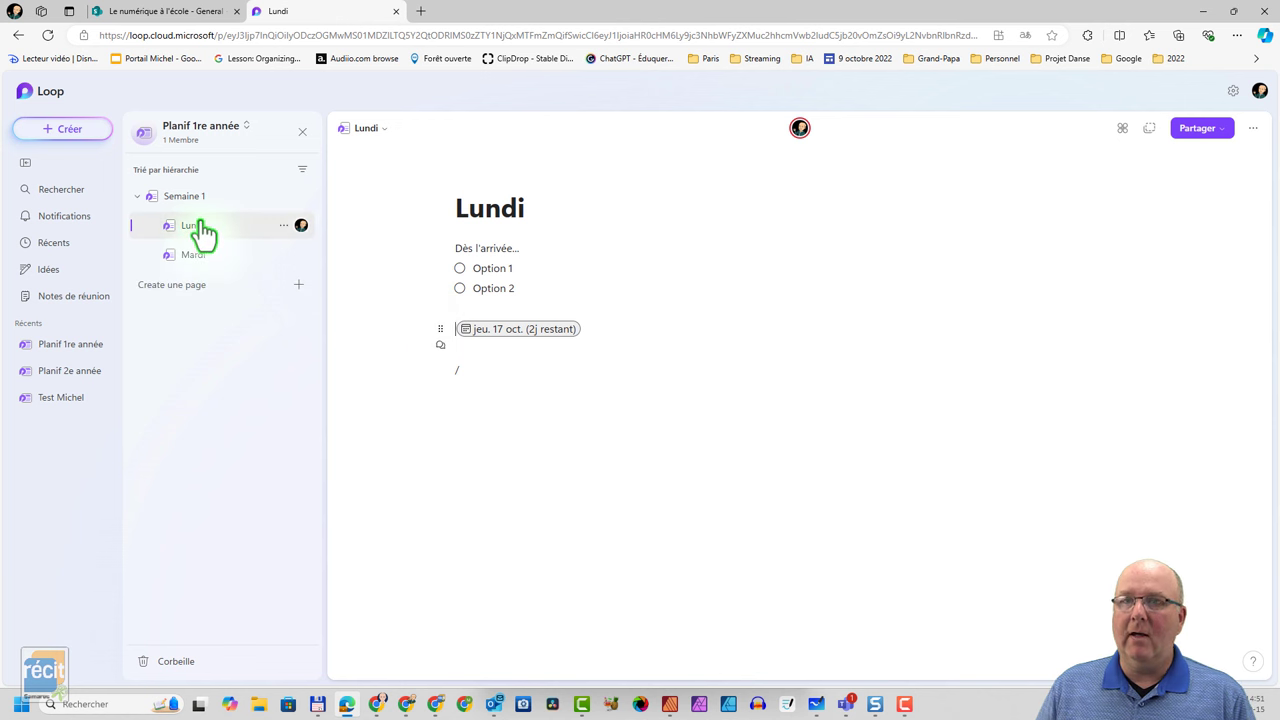
pyautogui.click(284, 227)
pyautogui.click(325, 250)
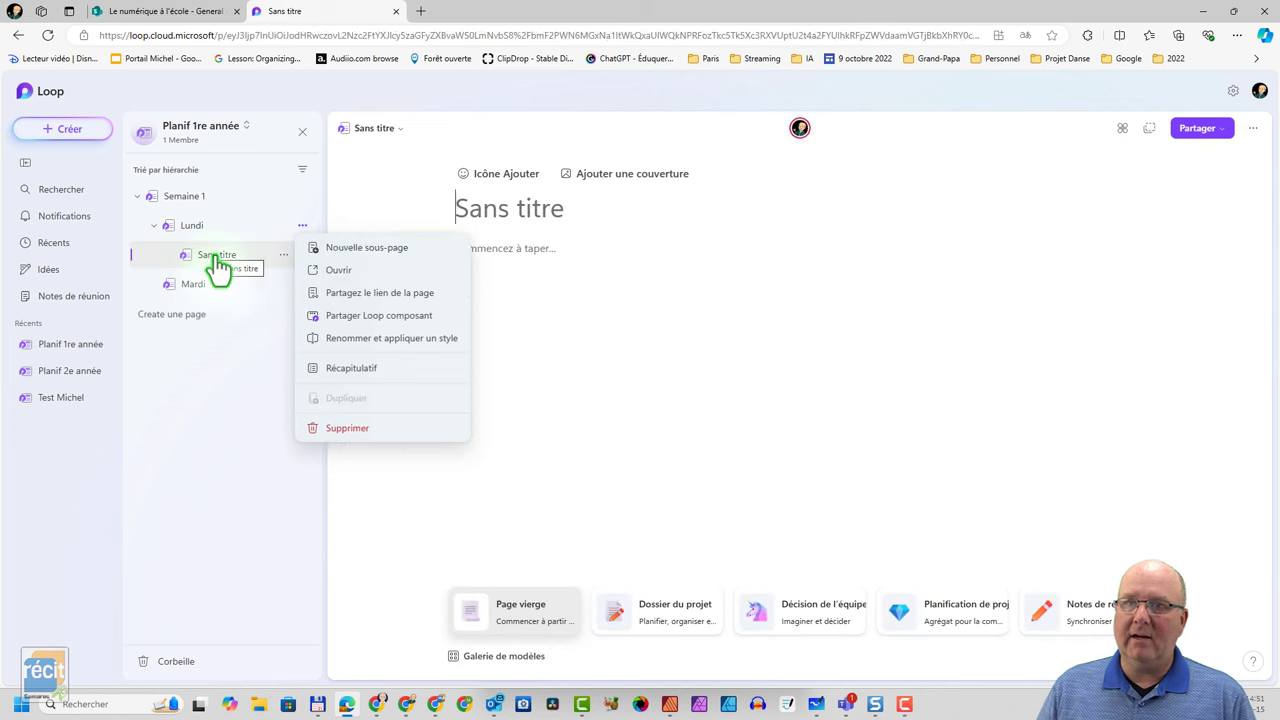
pyautogui.click(460, 209)
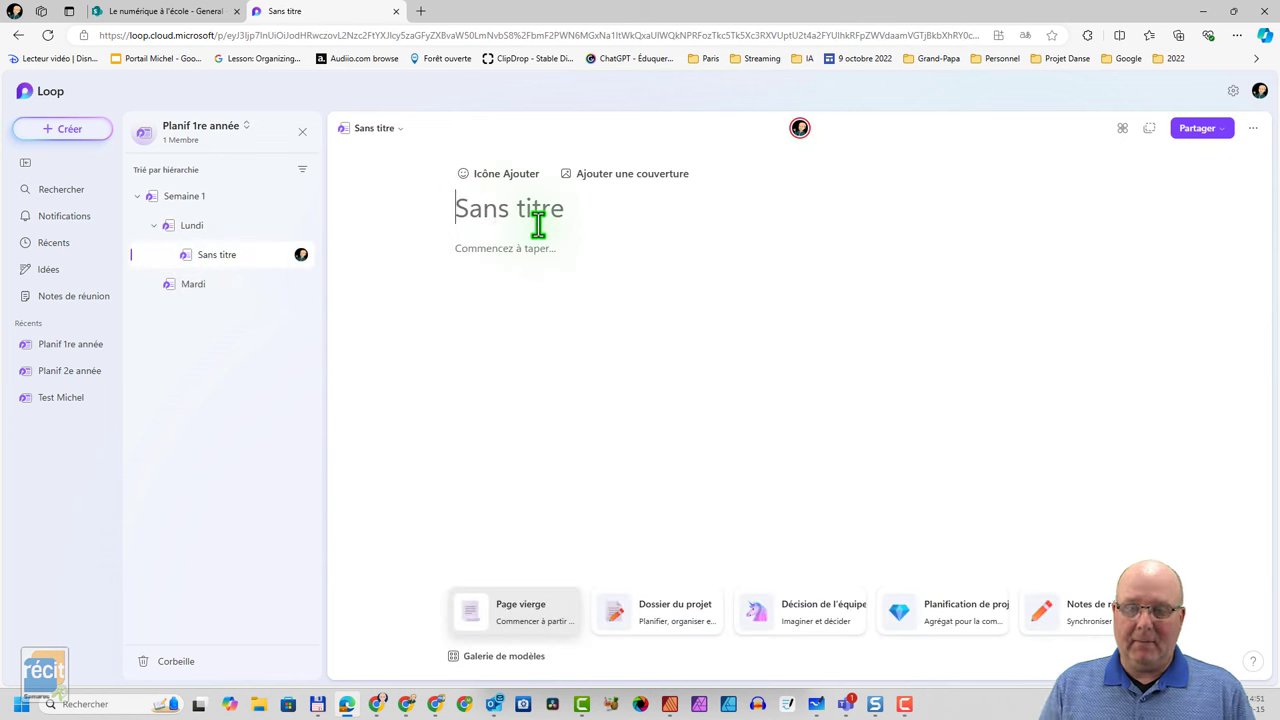
pyautogui.write('Plan de tr')
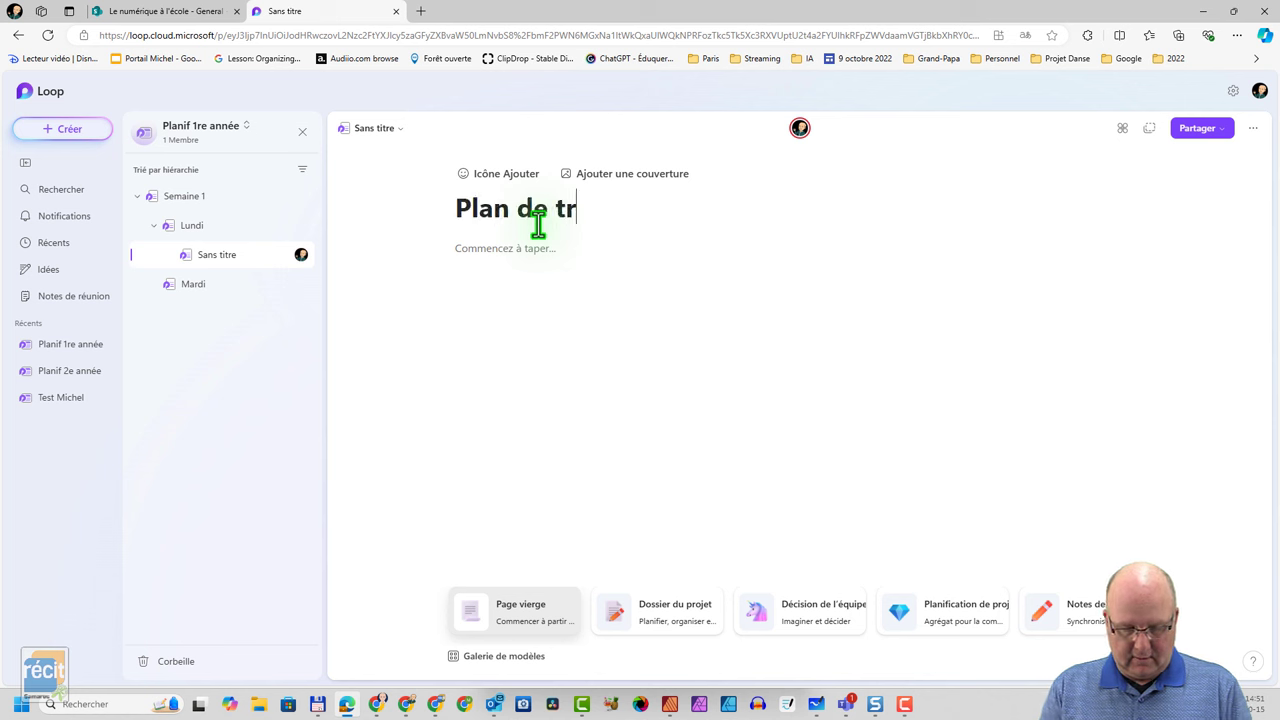
pyautogui.write('avail')
pyautogui.press('Return')
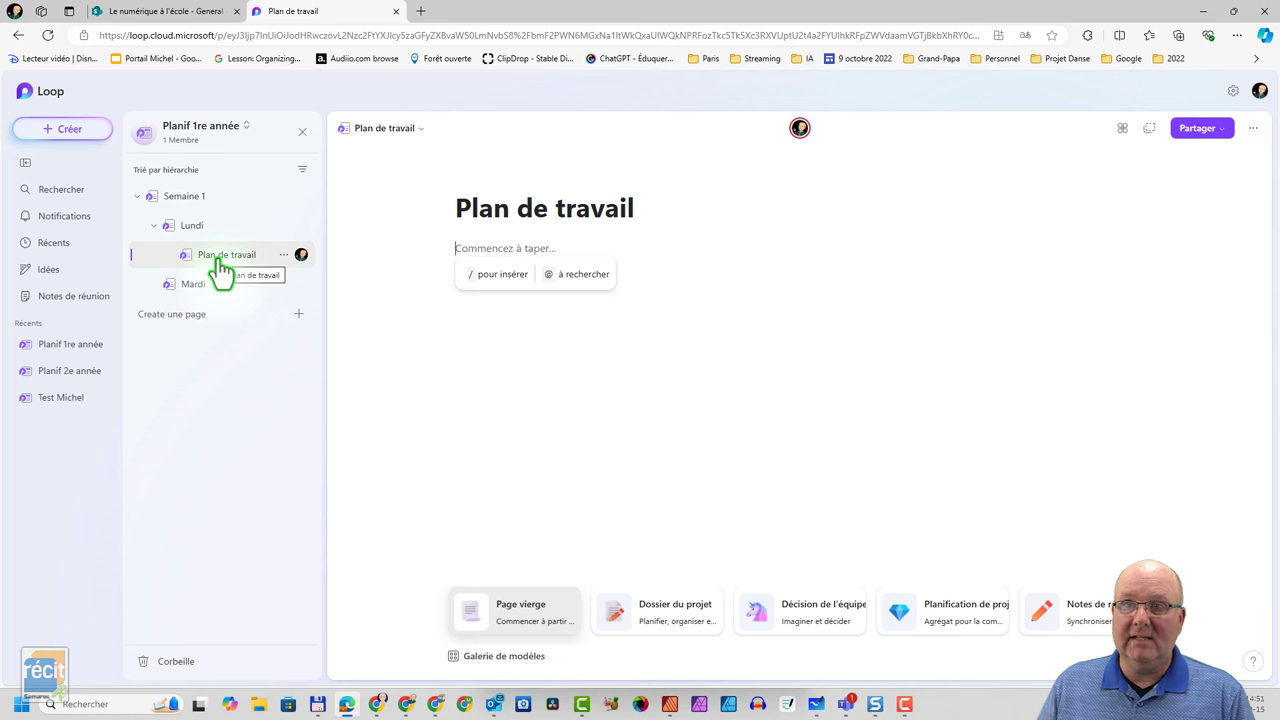
# Drag Plan de travail in the sidebar to sit directly under Semaine 1, above Lundi
pyautogui.moveTo(220, 258); pyautogui.dragTo(230, 228)
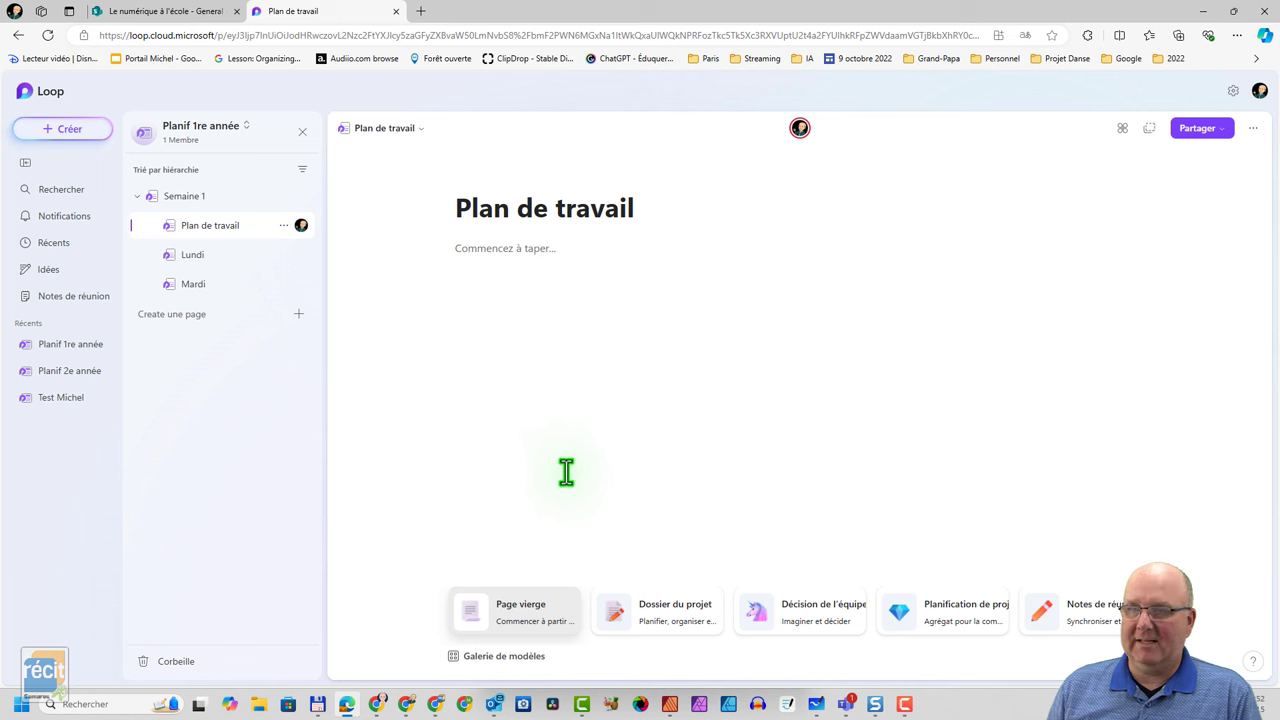
# Browse the Galerie de modèles and close it without applying a template
pyautogui.click(498, 658)
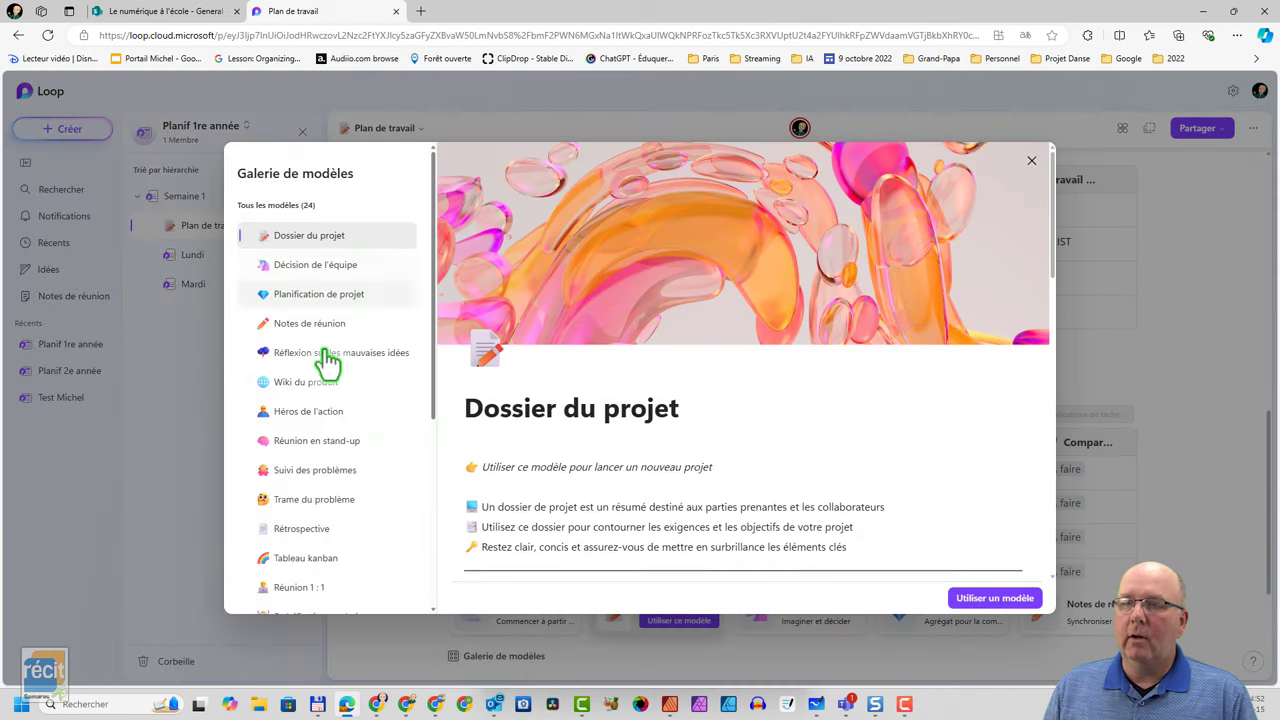
pyautogui.scroll(-5, 337, 490)
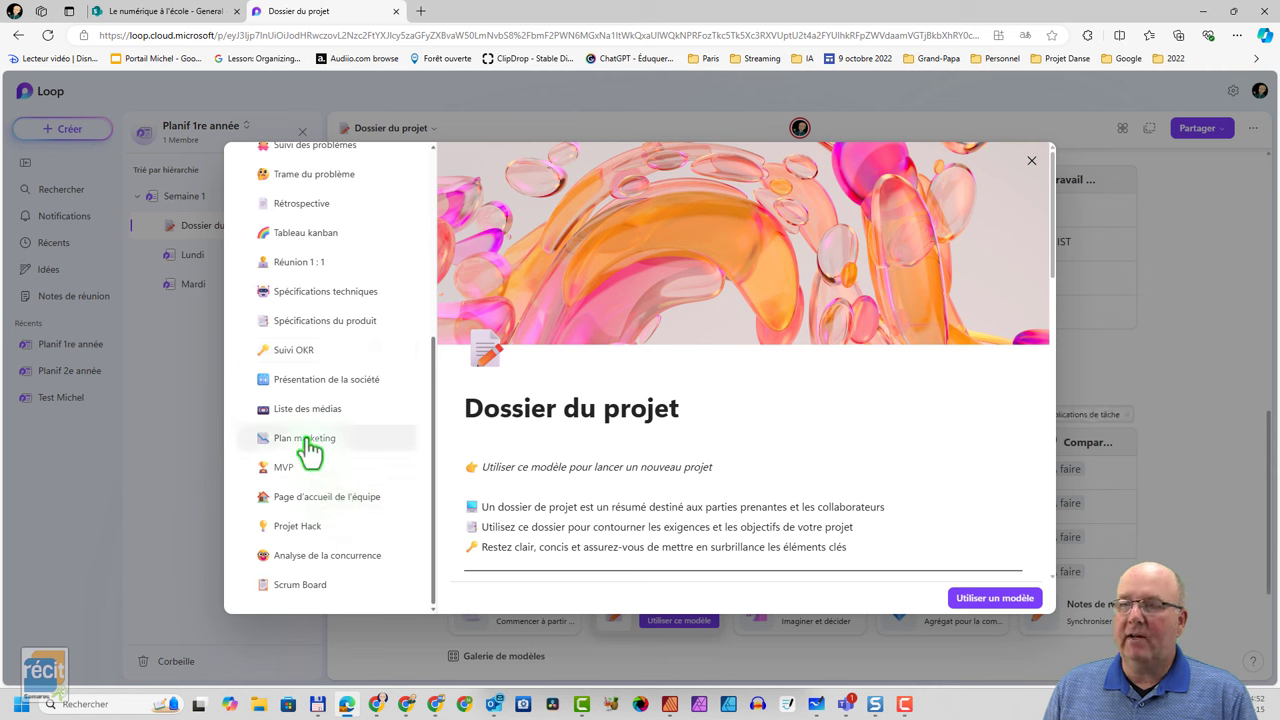
pyautogui.scroll(3, 308, 447)
pyautogui.scroll(2, 310, 430)
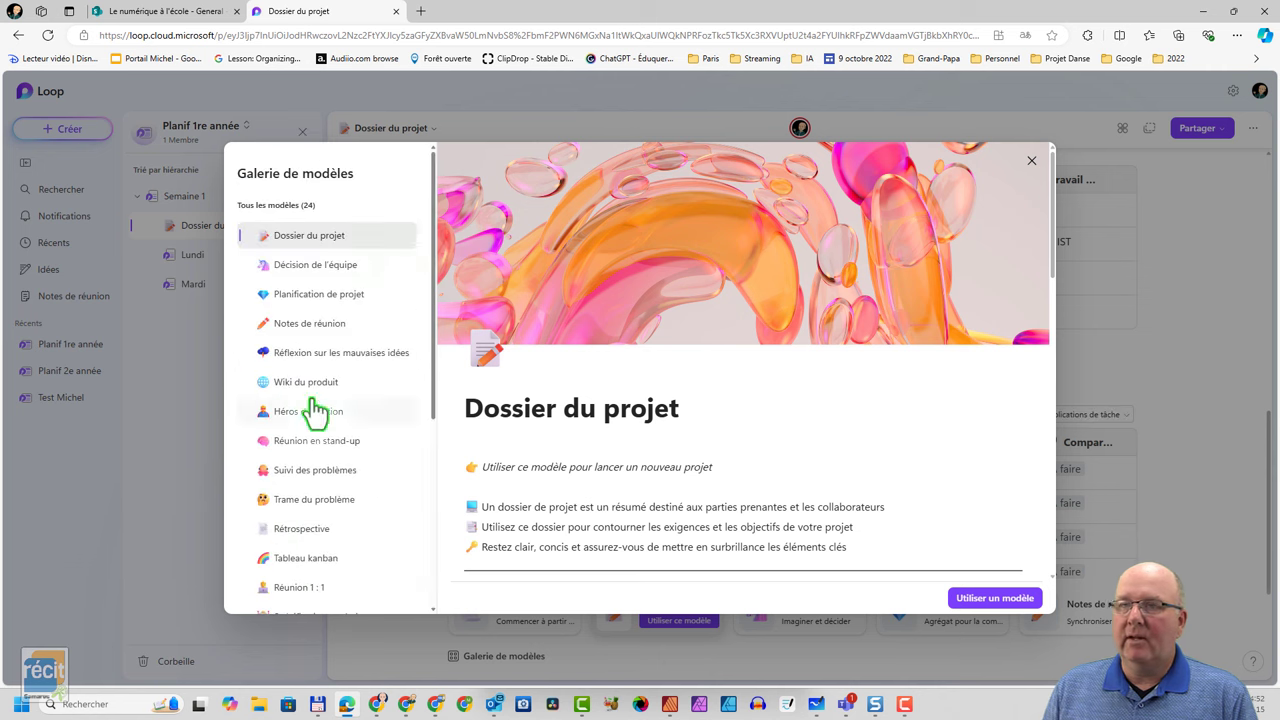
pyautogui.click(1031, 161)
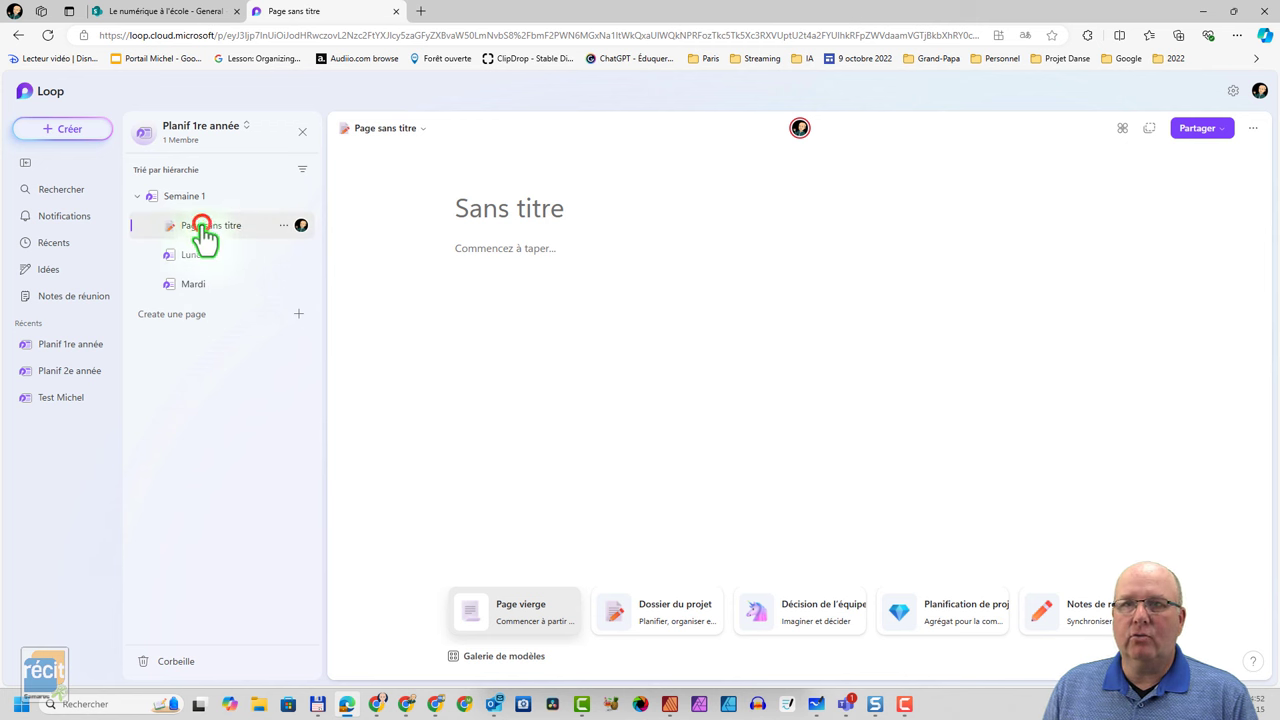
# Add a teal cover to Semaine 1, then replace it with a random teal-clocks image
pyautogui.click(186, 196)
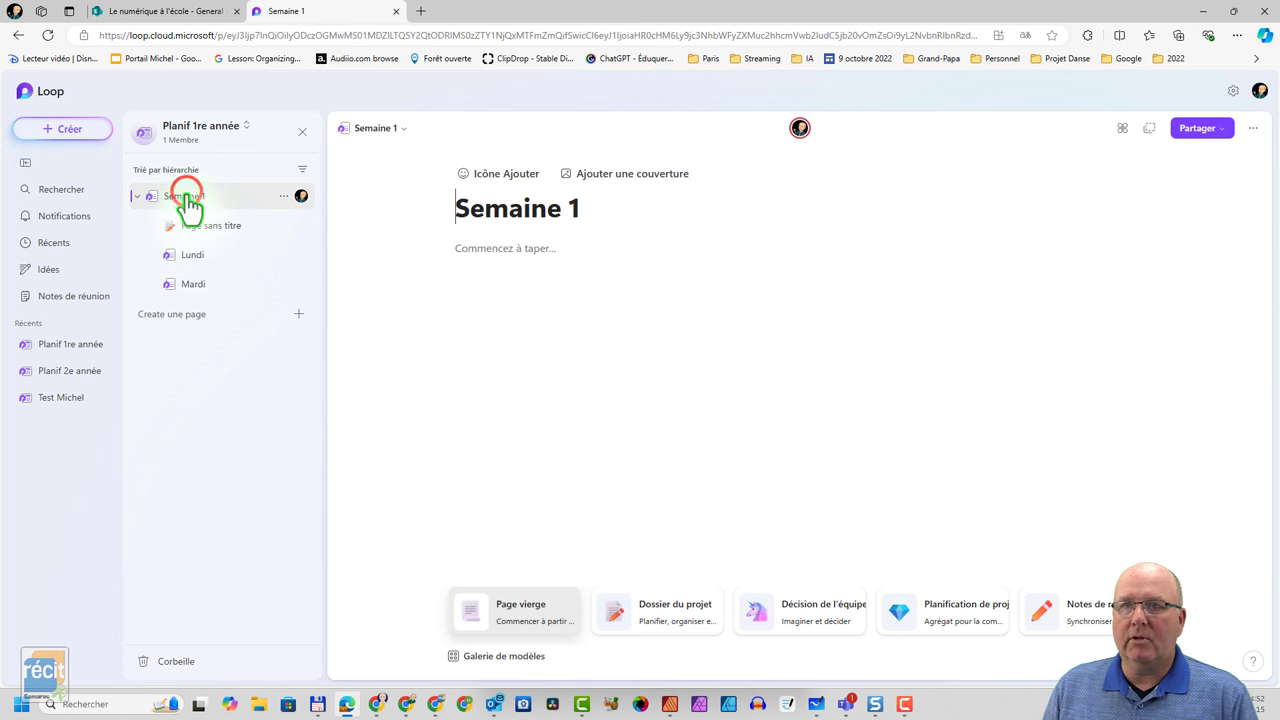
pyautogui.click(634, 180)
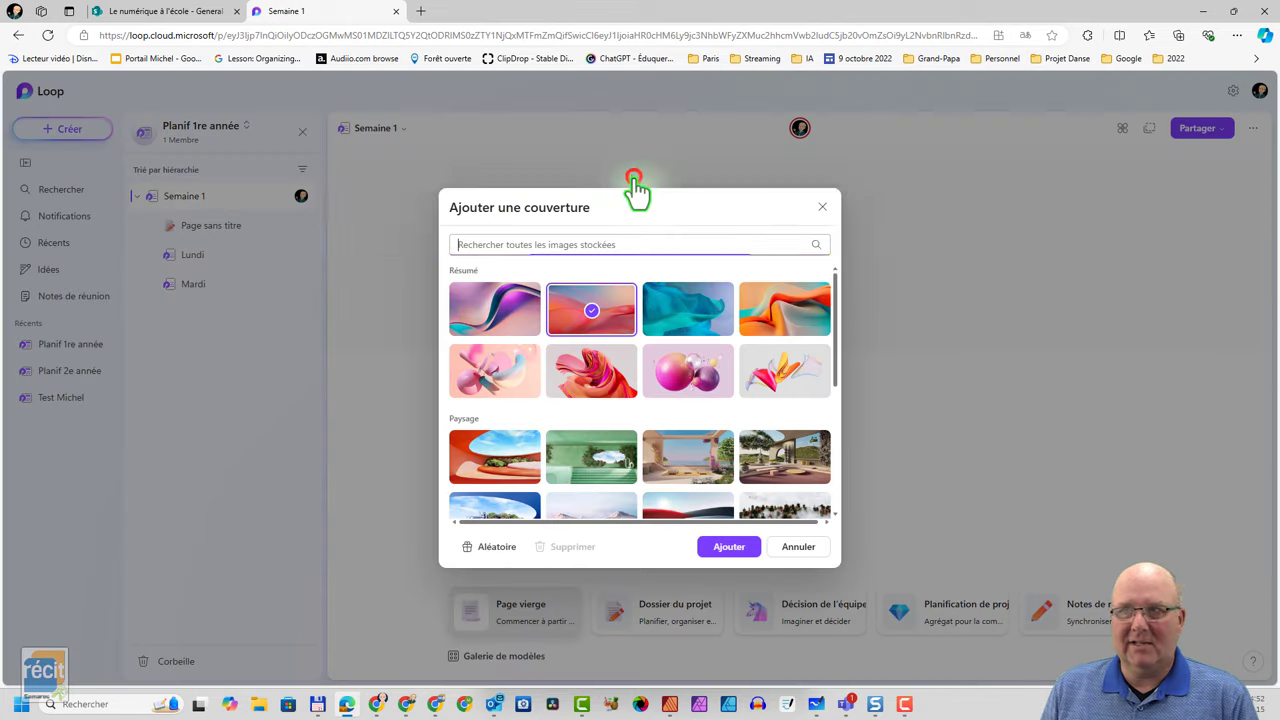
pyautogui.click(708, 328)
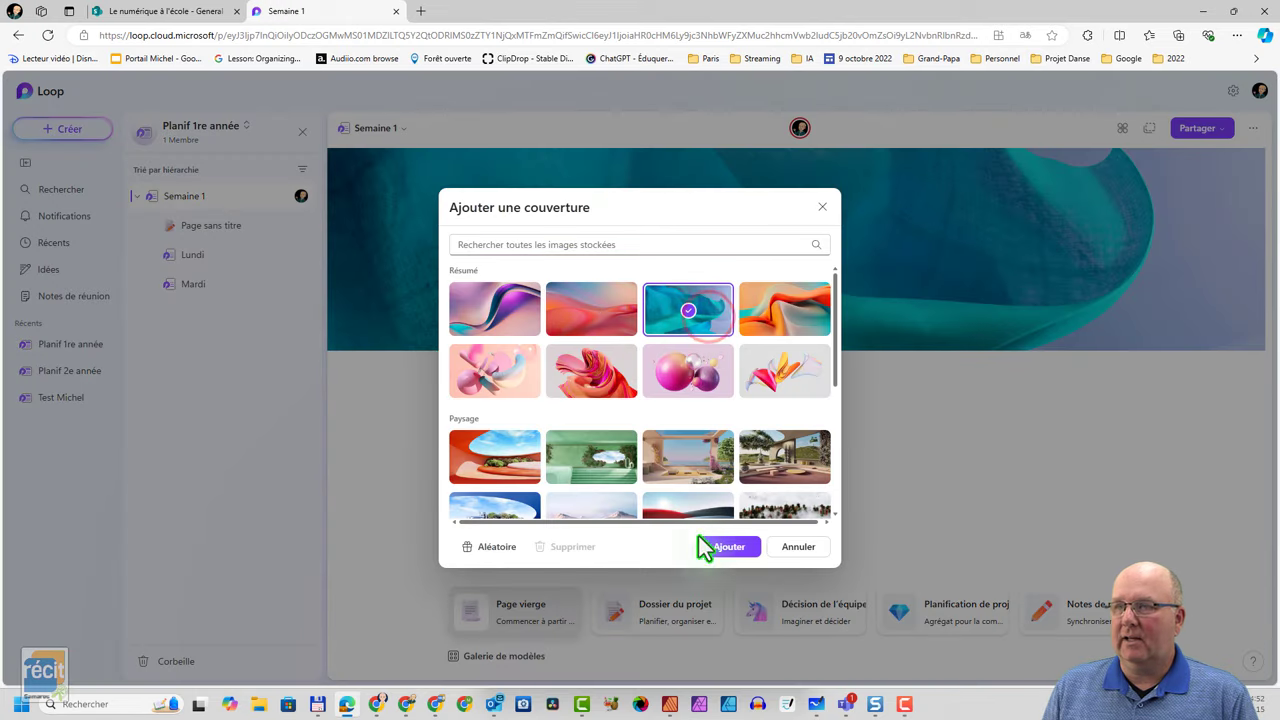
pyautogui.click(714, 547)
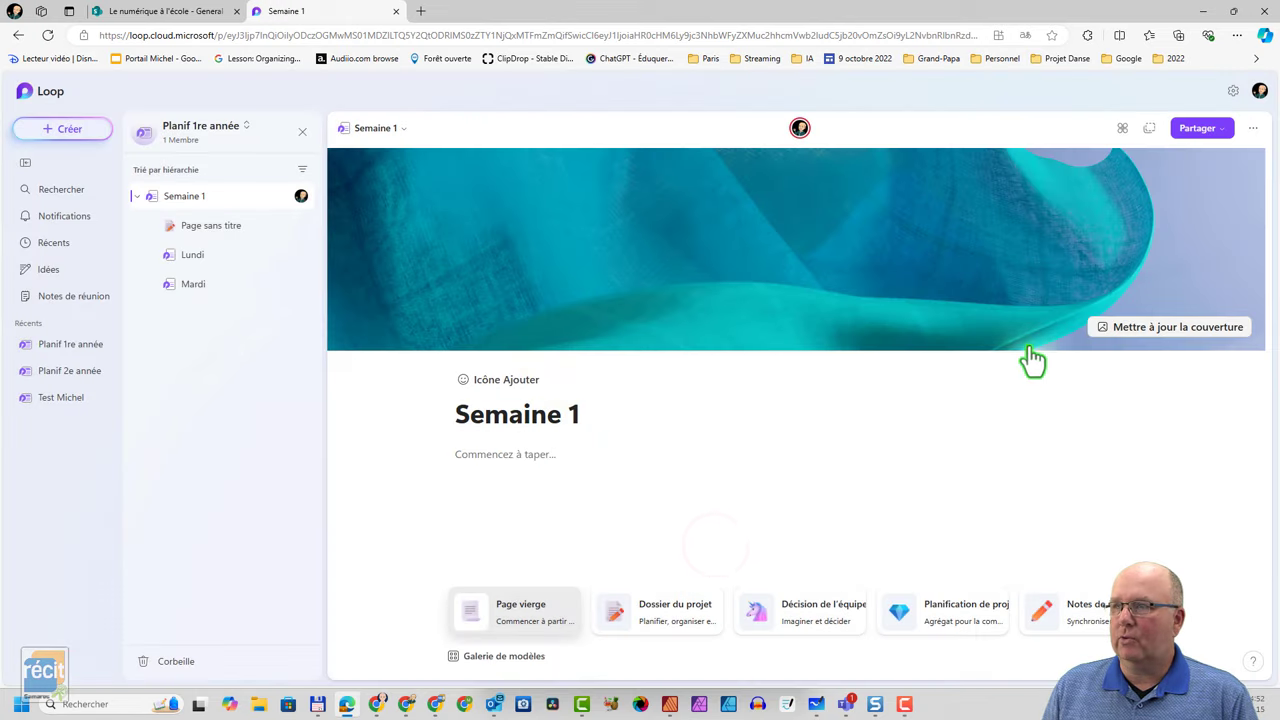
pyautogui.click(766, 300)
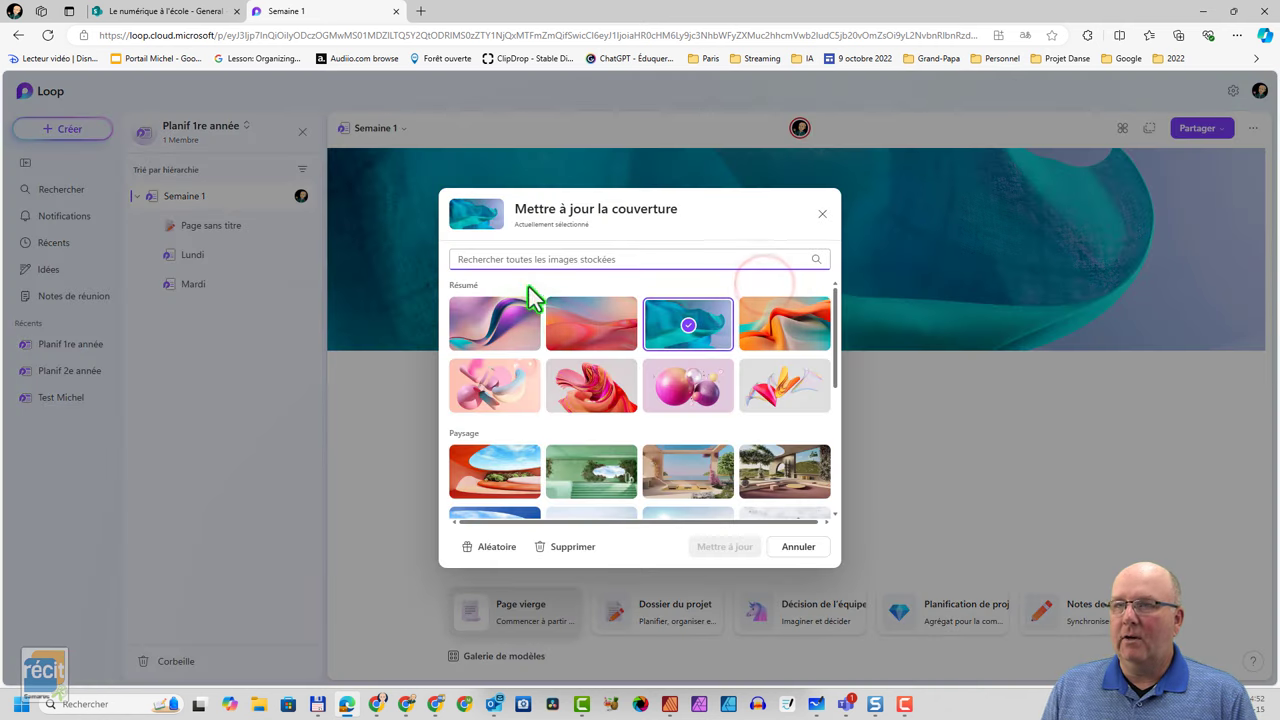
pyautogui.click(497, 546)
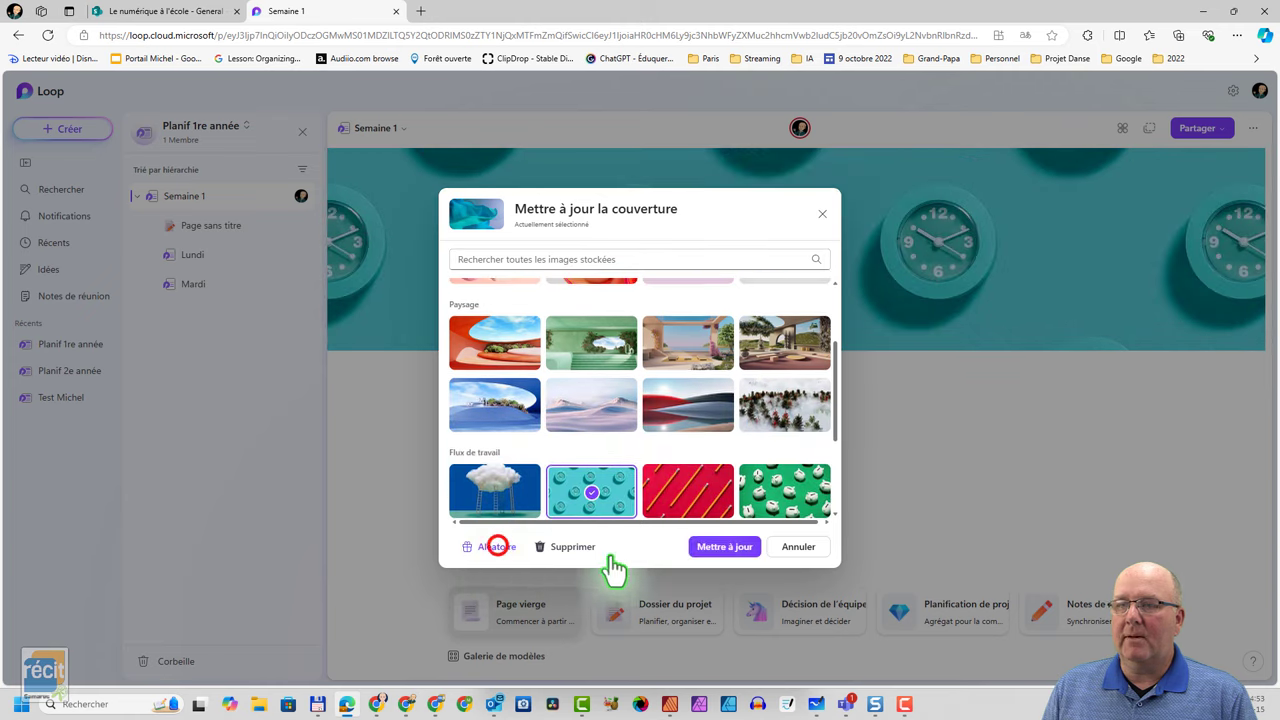
pyautogui.click(712, 547)
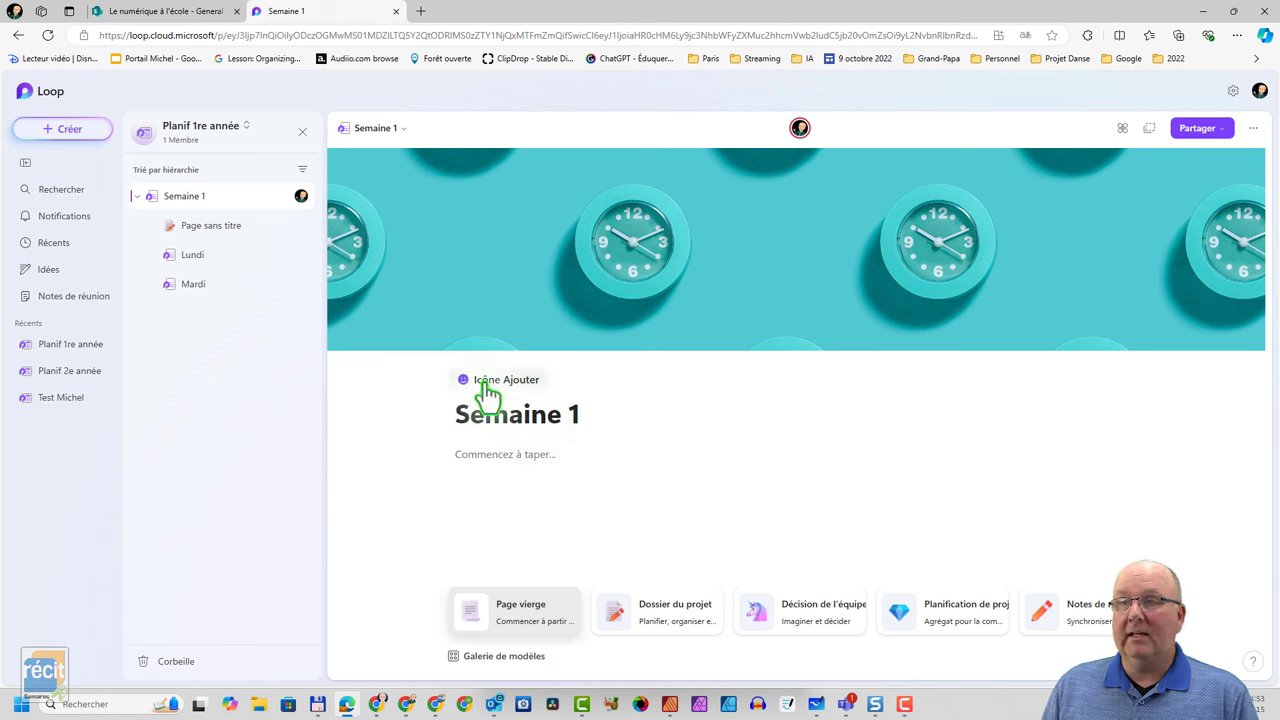
# Set the laughing-with-tears emoji as the Semaine 1 icon, then browse the picker and close it unchanged
pyautogui.click(487, 388)
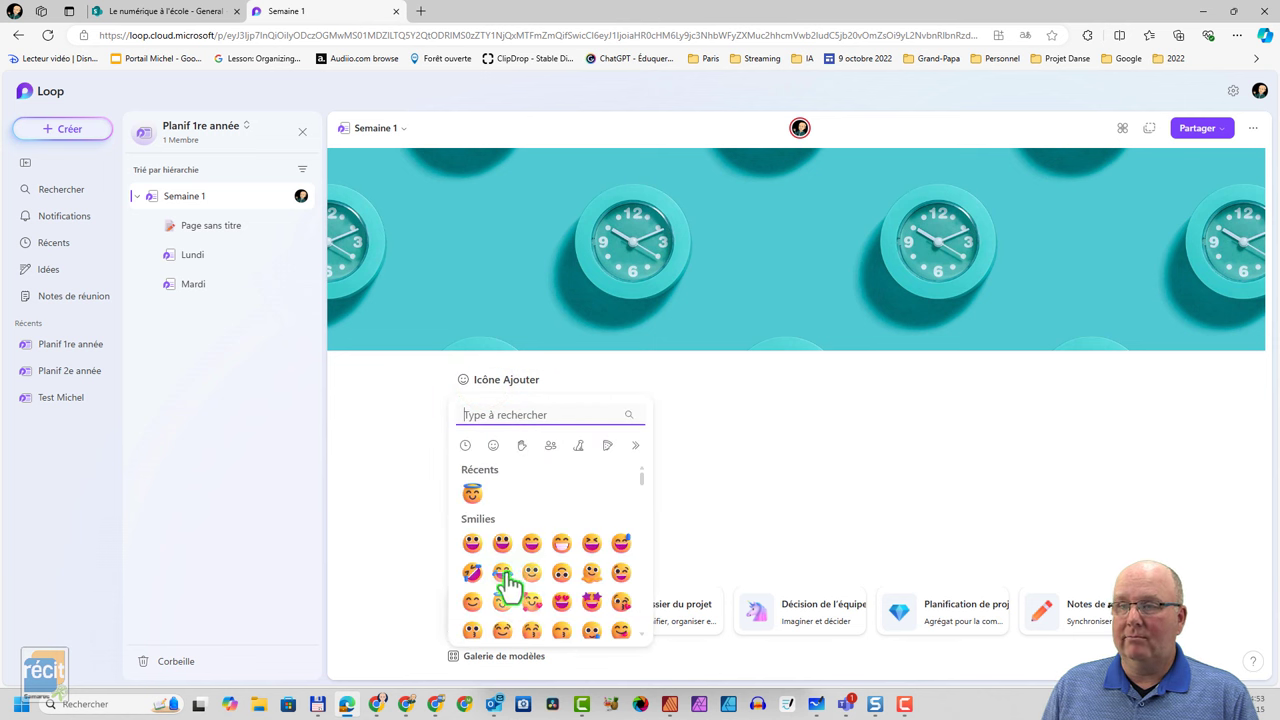
pyautogui.click(502, 572)
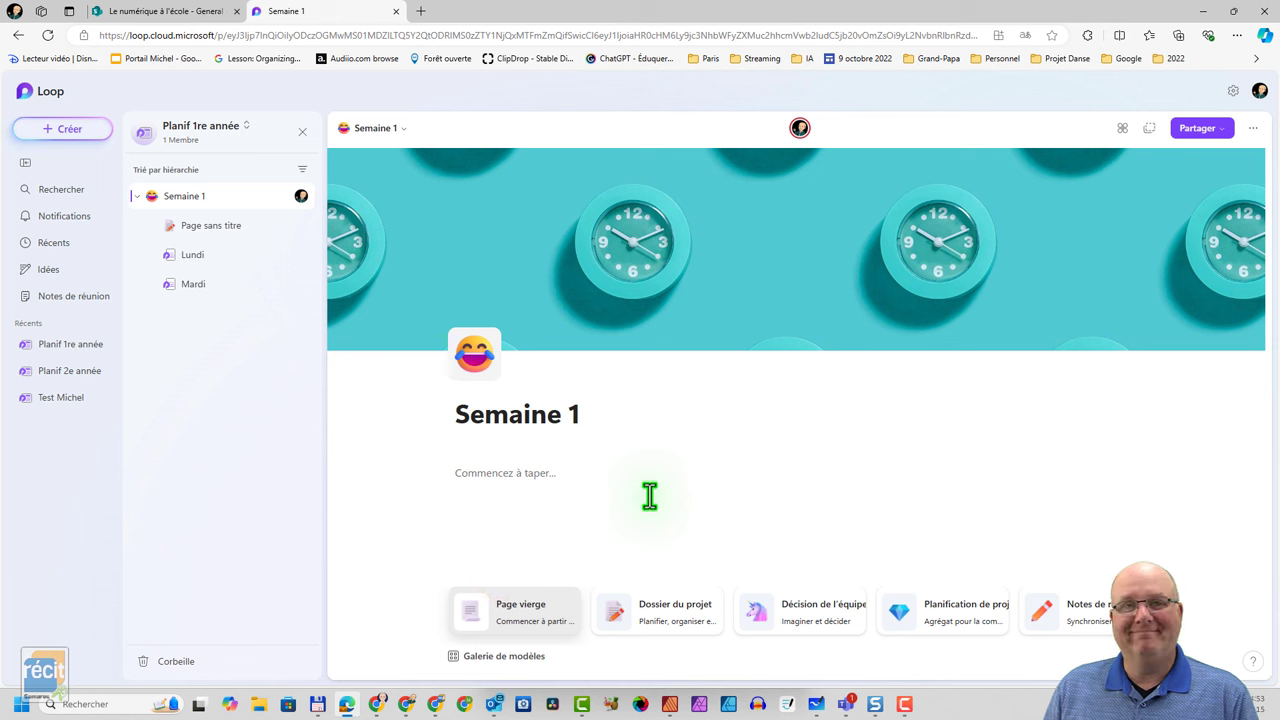
pyautogui.click(481, 366)
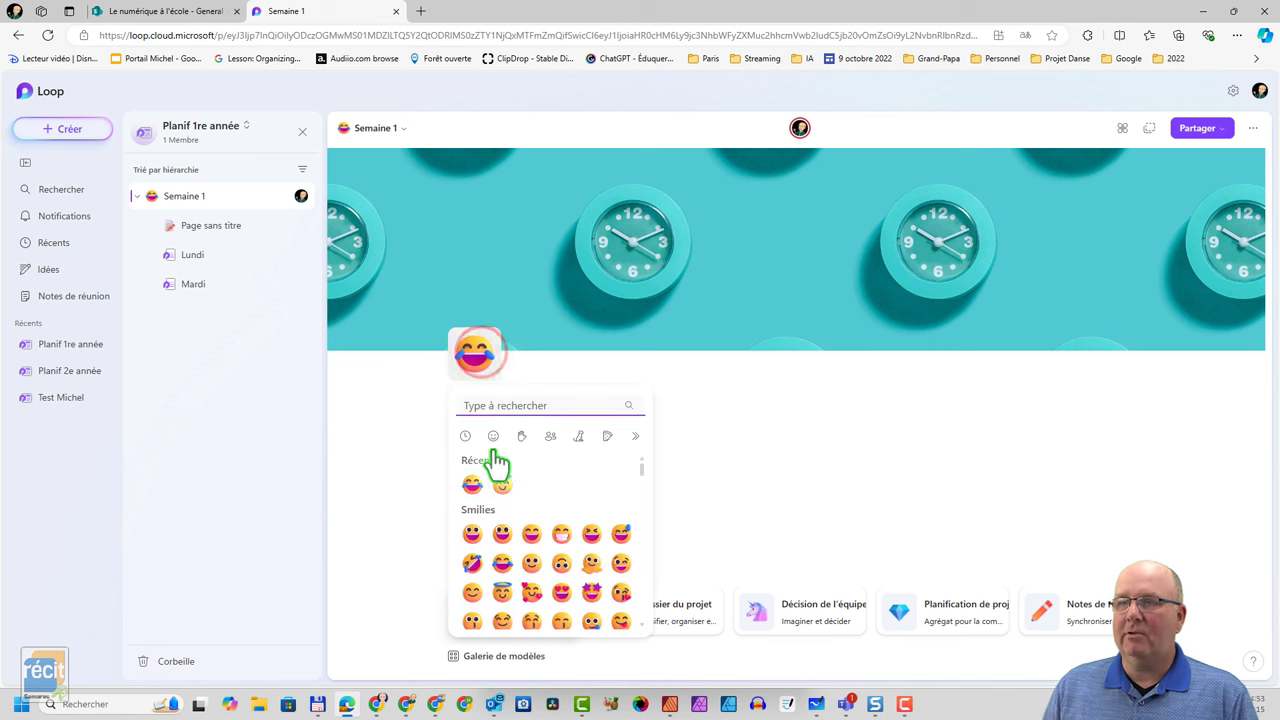
pyautogui.scroll(-3, 563, 488)
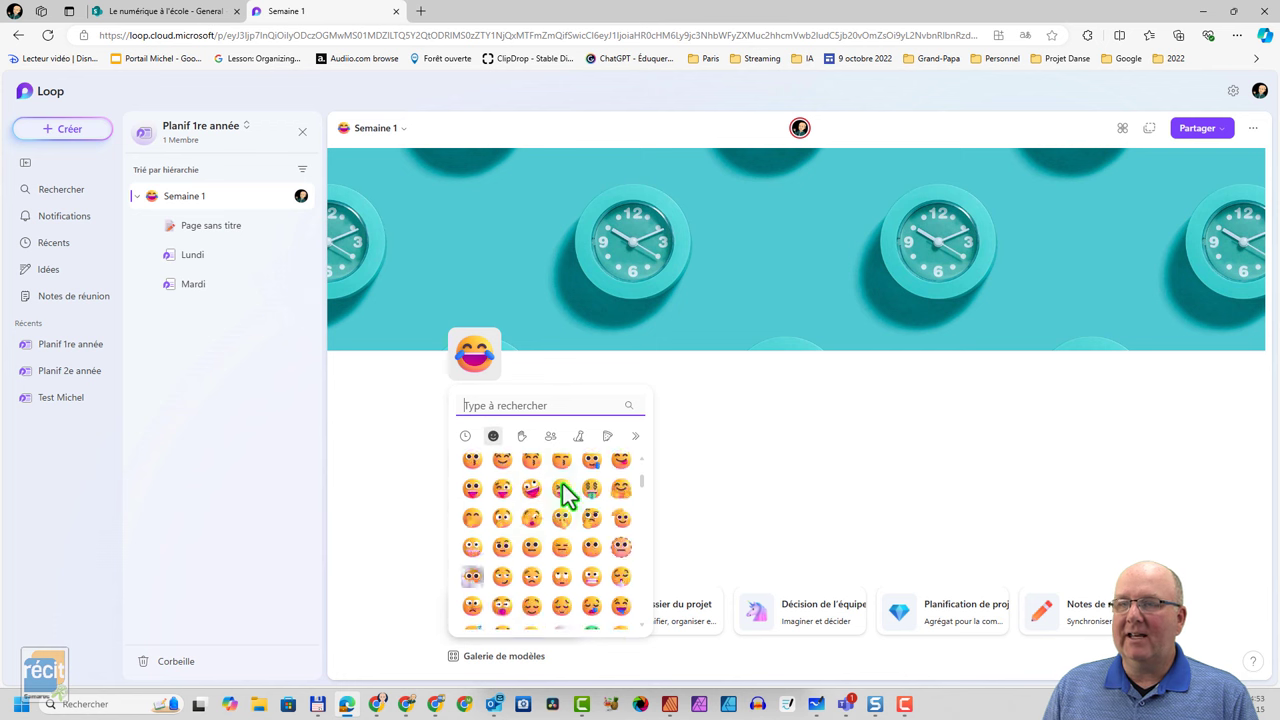
pyautogui.scroll(-5, 563, 495)
pyautogui.scroll(-5, 563, 510)
pyautogui.scroll(-3, 563, 510)
pyautogui.scroll(-3, 560, 520)
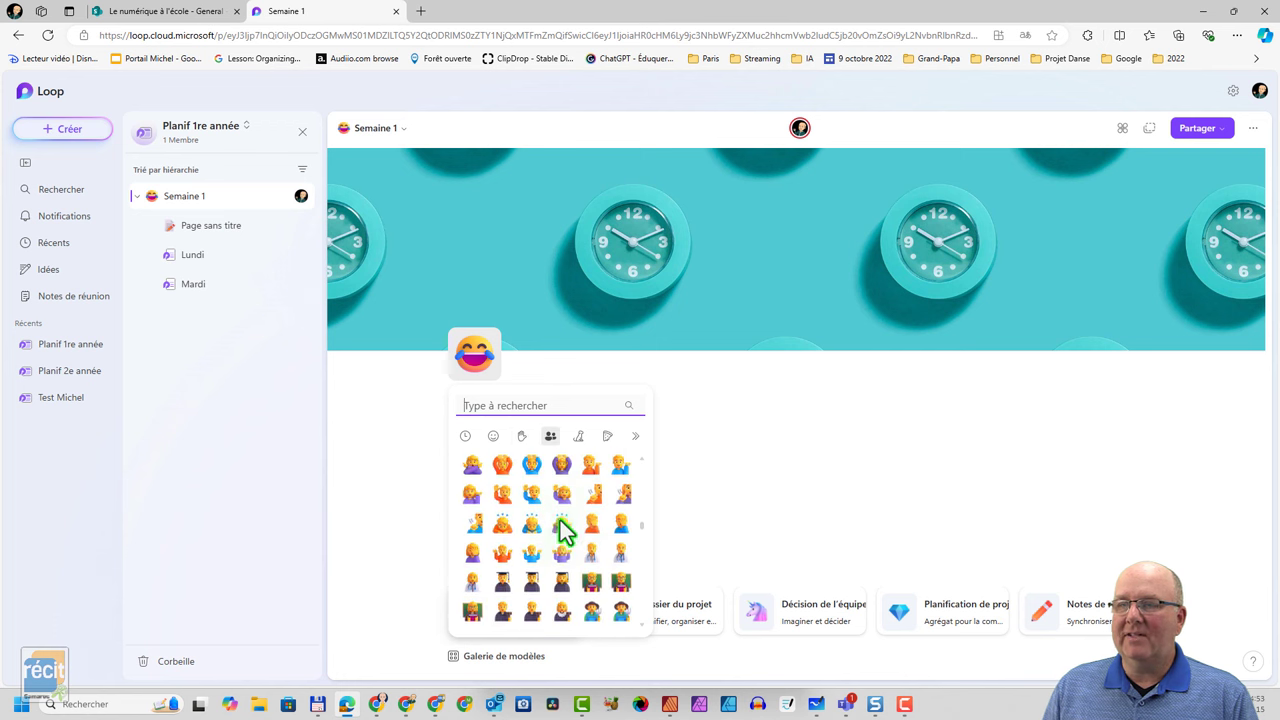
pyautogui.scroll(3, 562, 512)
pyautogui.scroll(5, 566, 508)
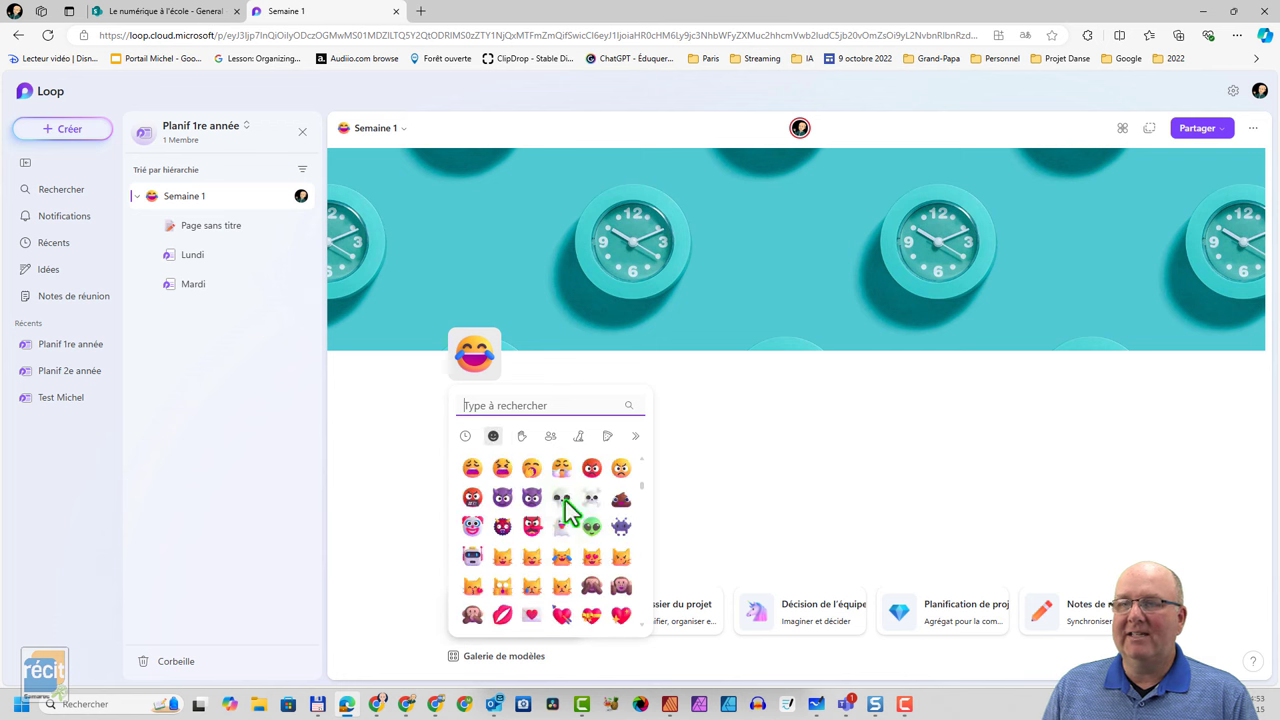
pyautogui.click(710, 405)
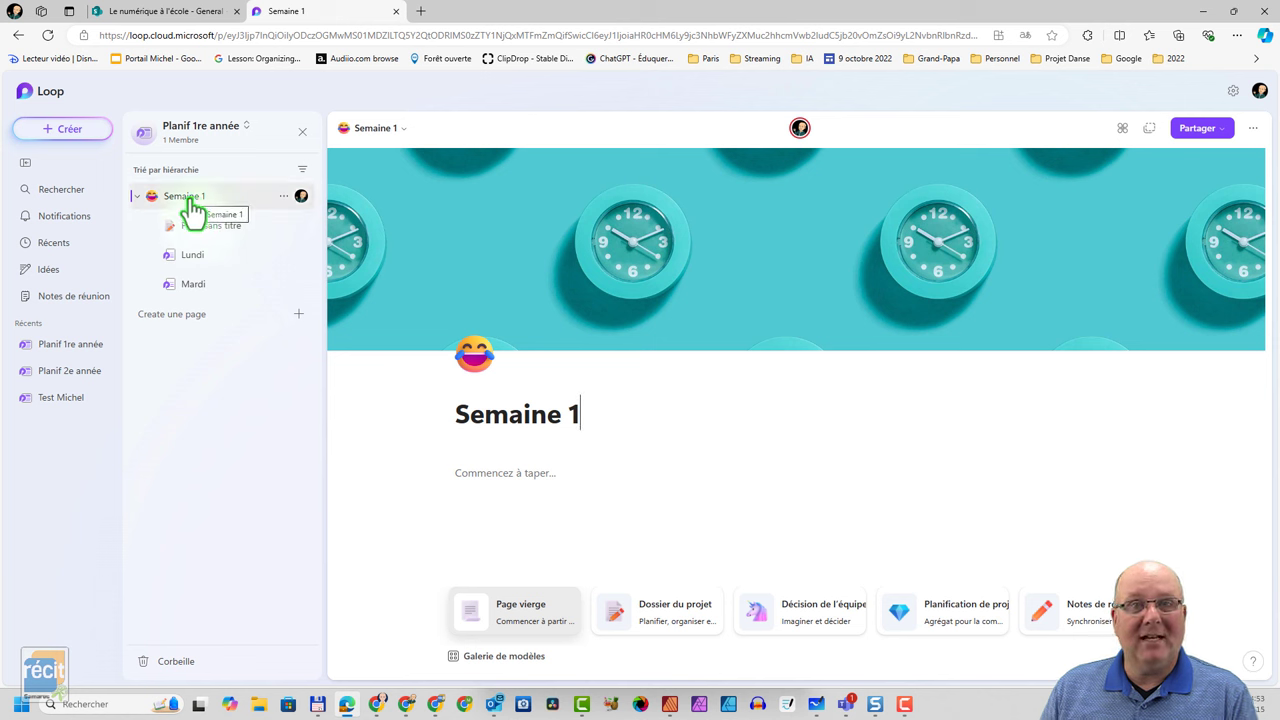
# Copy the Semaine 1 page link via 'Partagez le lien de la page', allowing clipboard access
pyautogui.click(285, 197)
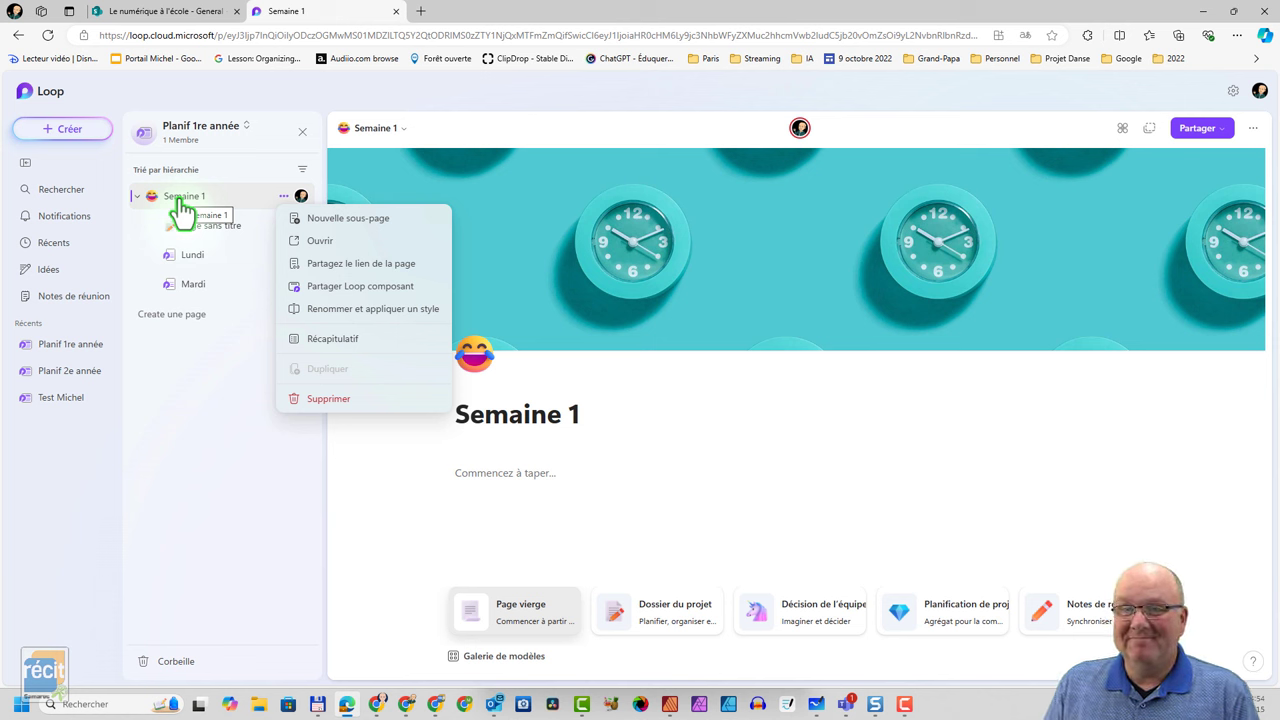
pyautogui.click(328, 264)
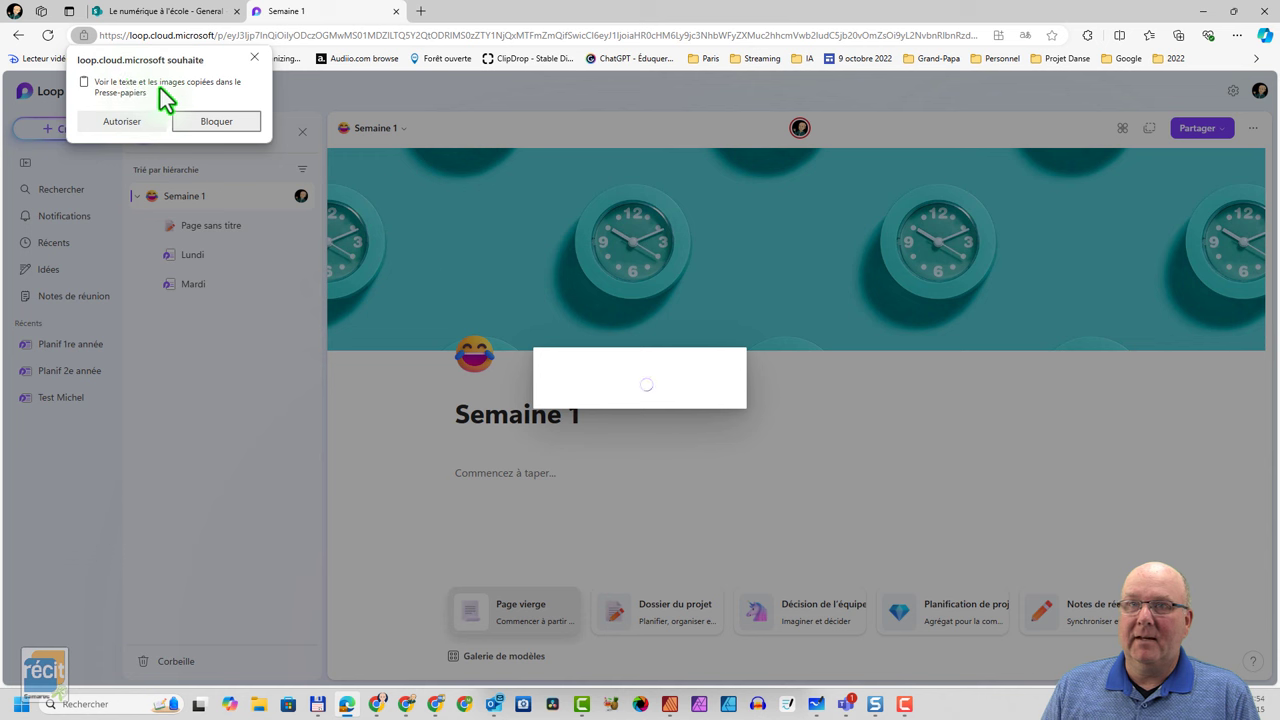
pyautogui.click(128, 122)
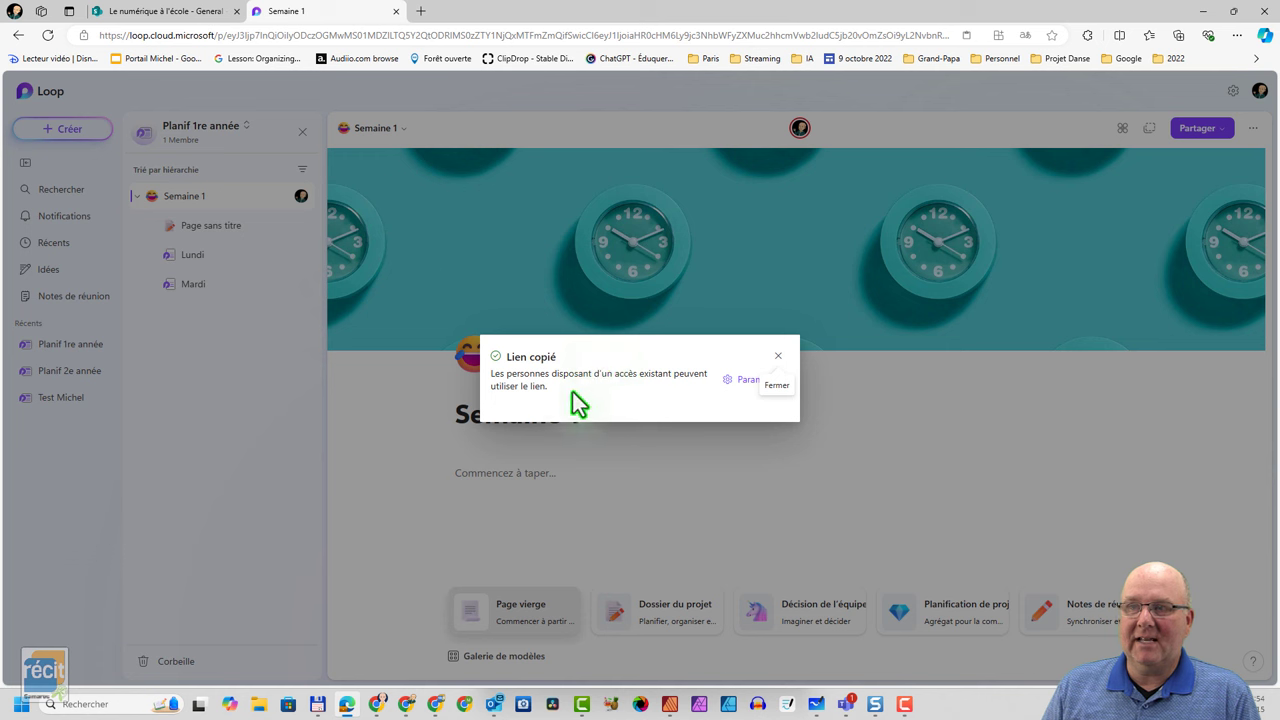
# Review the copied link's settings: limit to 'Personnes de votre choix', check 'Consultation possible' levels, then close
pyautogui.click(742, 380)
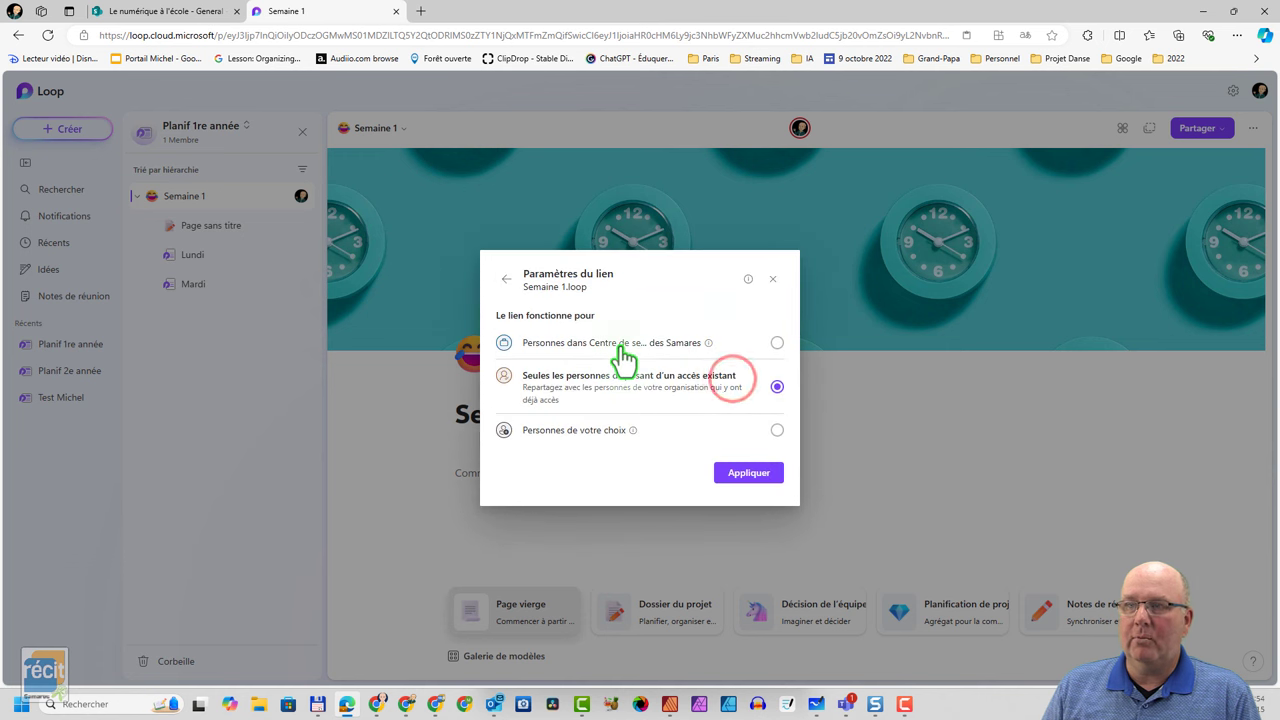
pyautogui.click(596, 430)
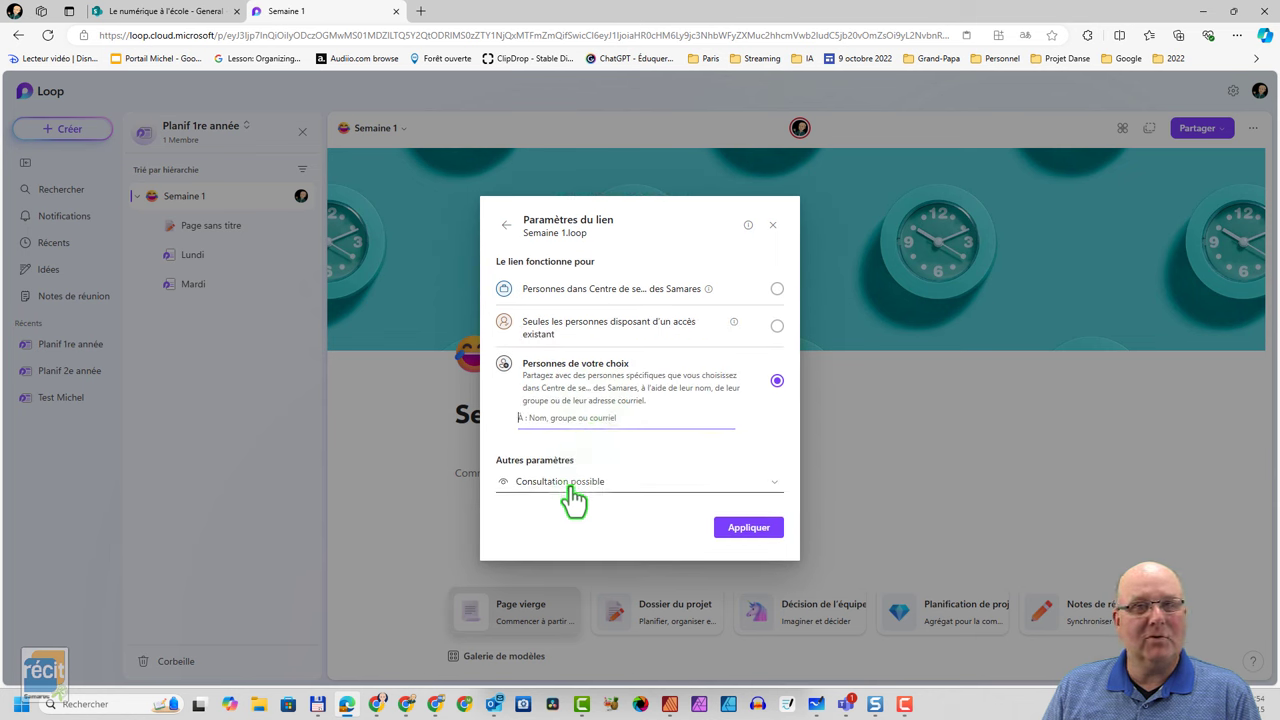
pyautogui.click(567, 486)
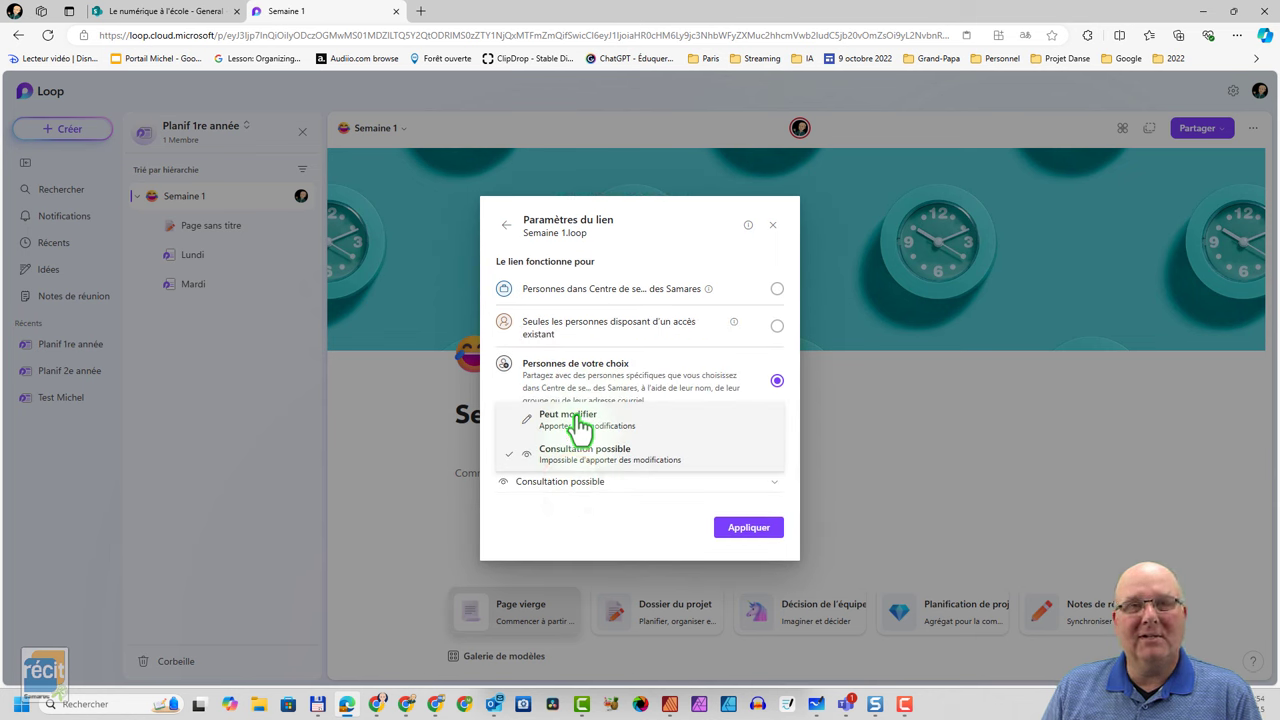
pyautogui.click(634, 160)
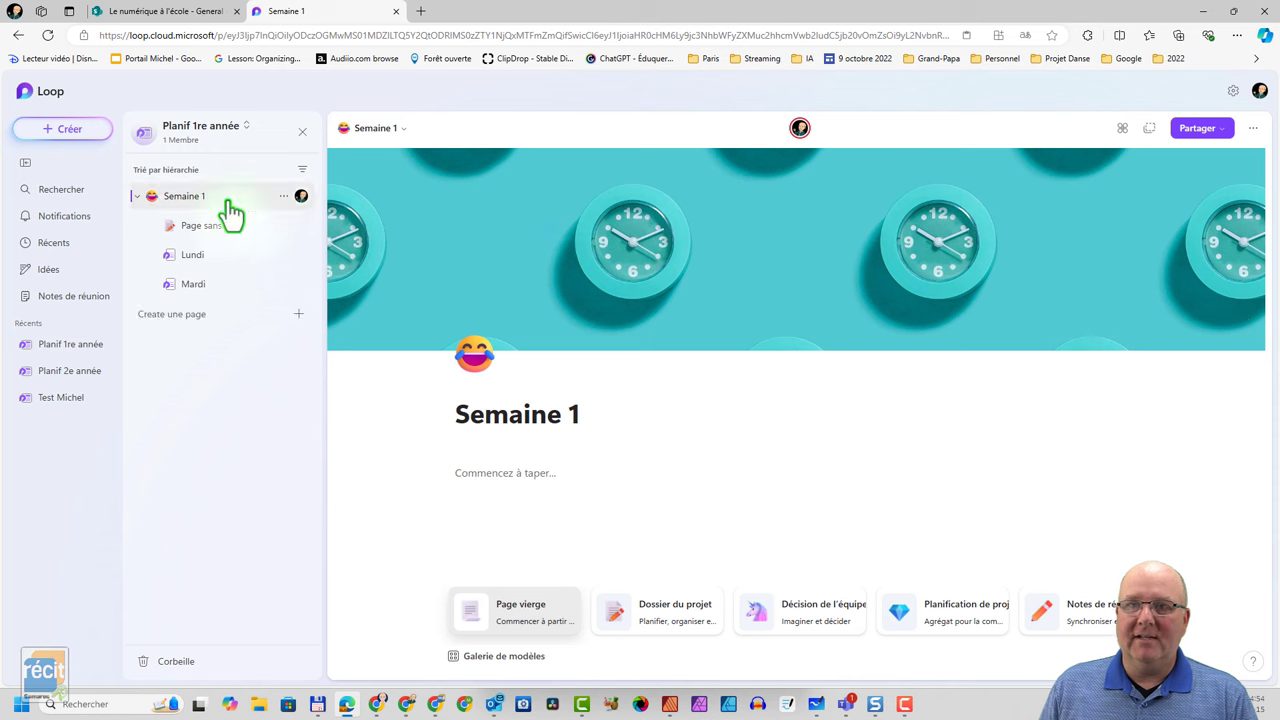
# Open Rechercher to show recent pages like Mardi, Page 2 and Scrum Board
pyautogui.click(64, 189)
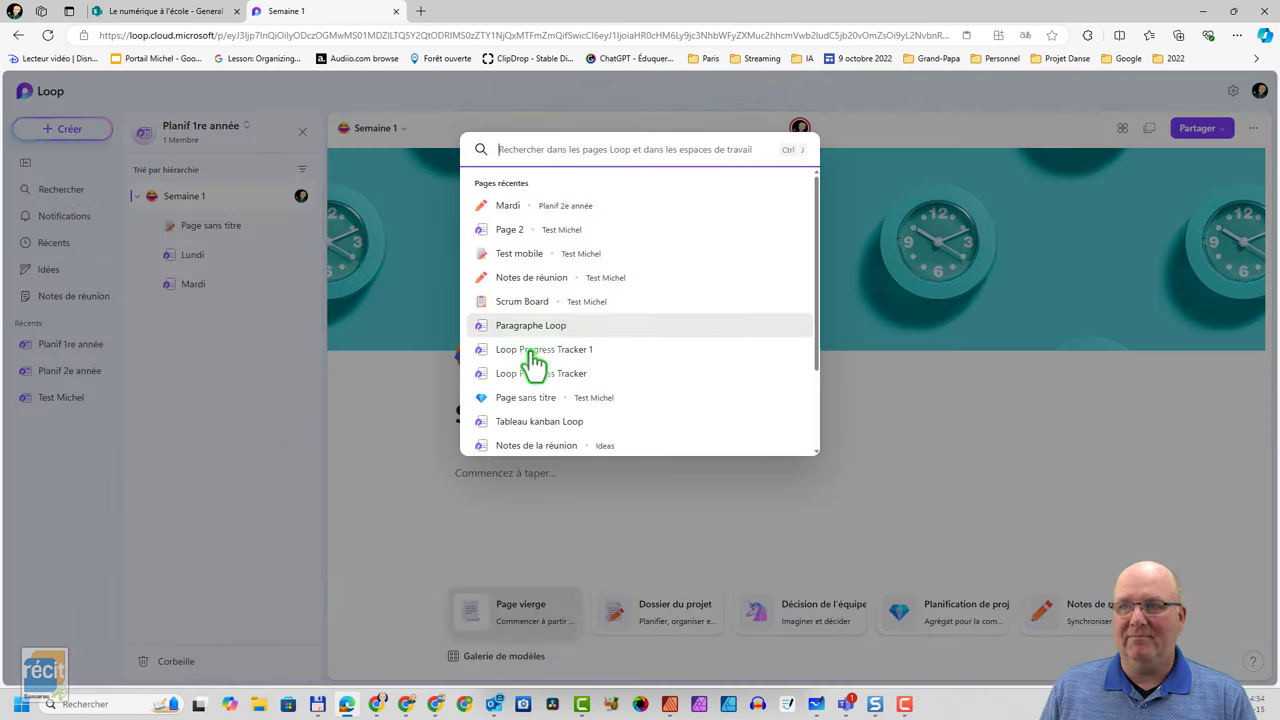